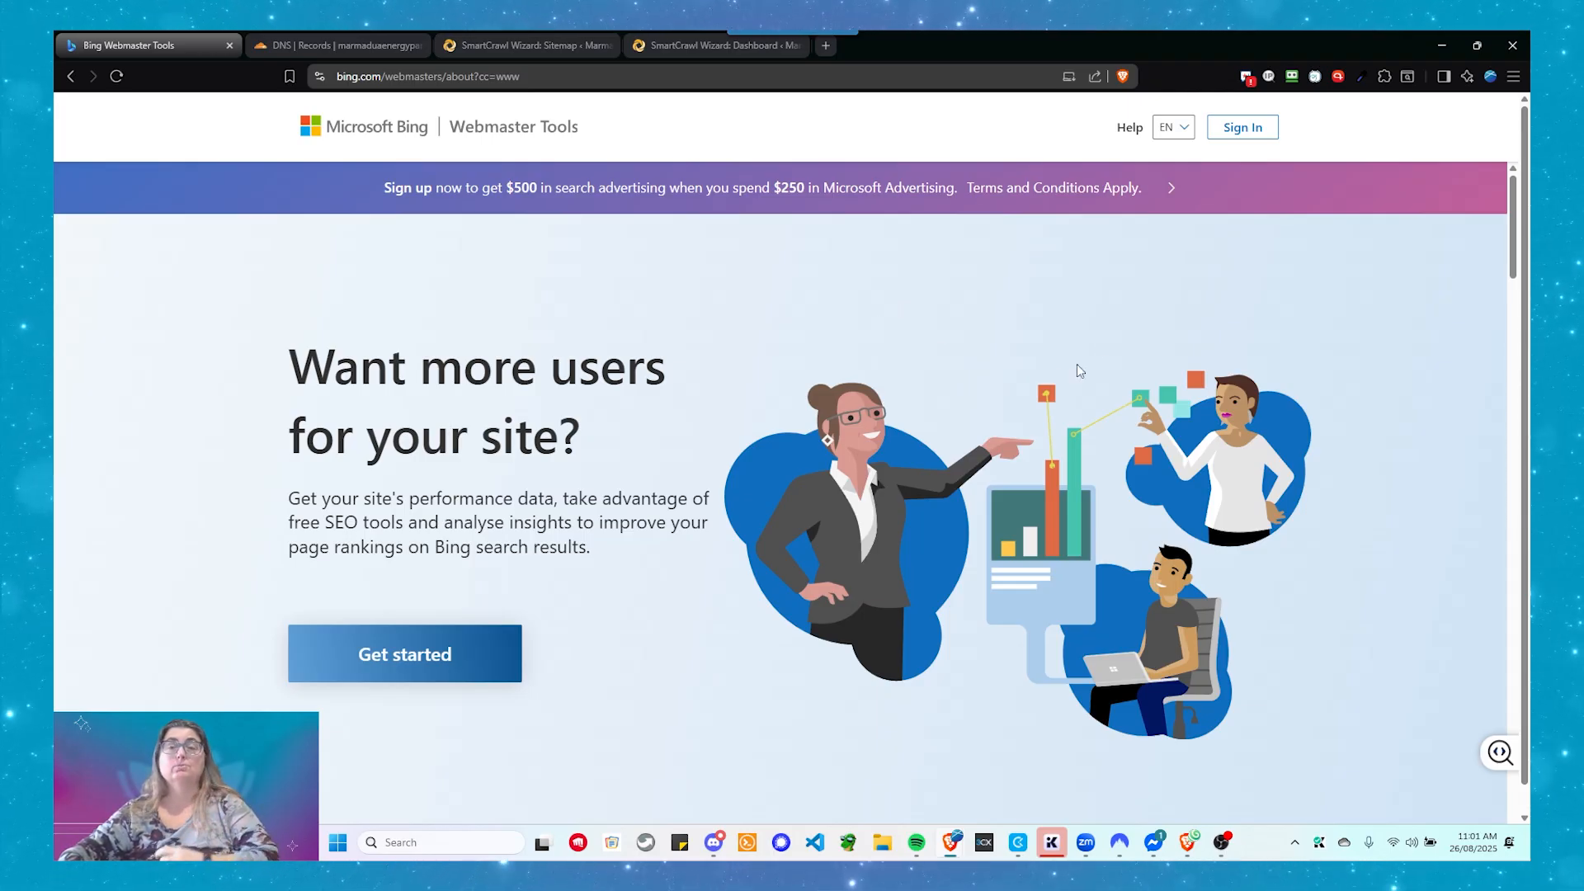
- Sign in to Bing Webmaster Tools with a Google account
left_click(1255, 128)
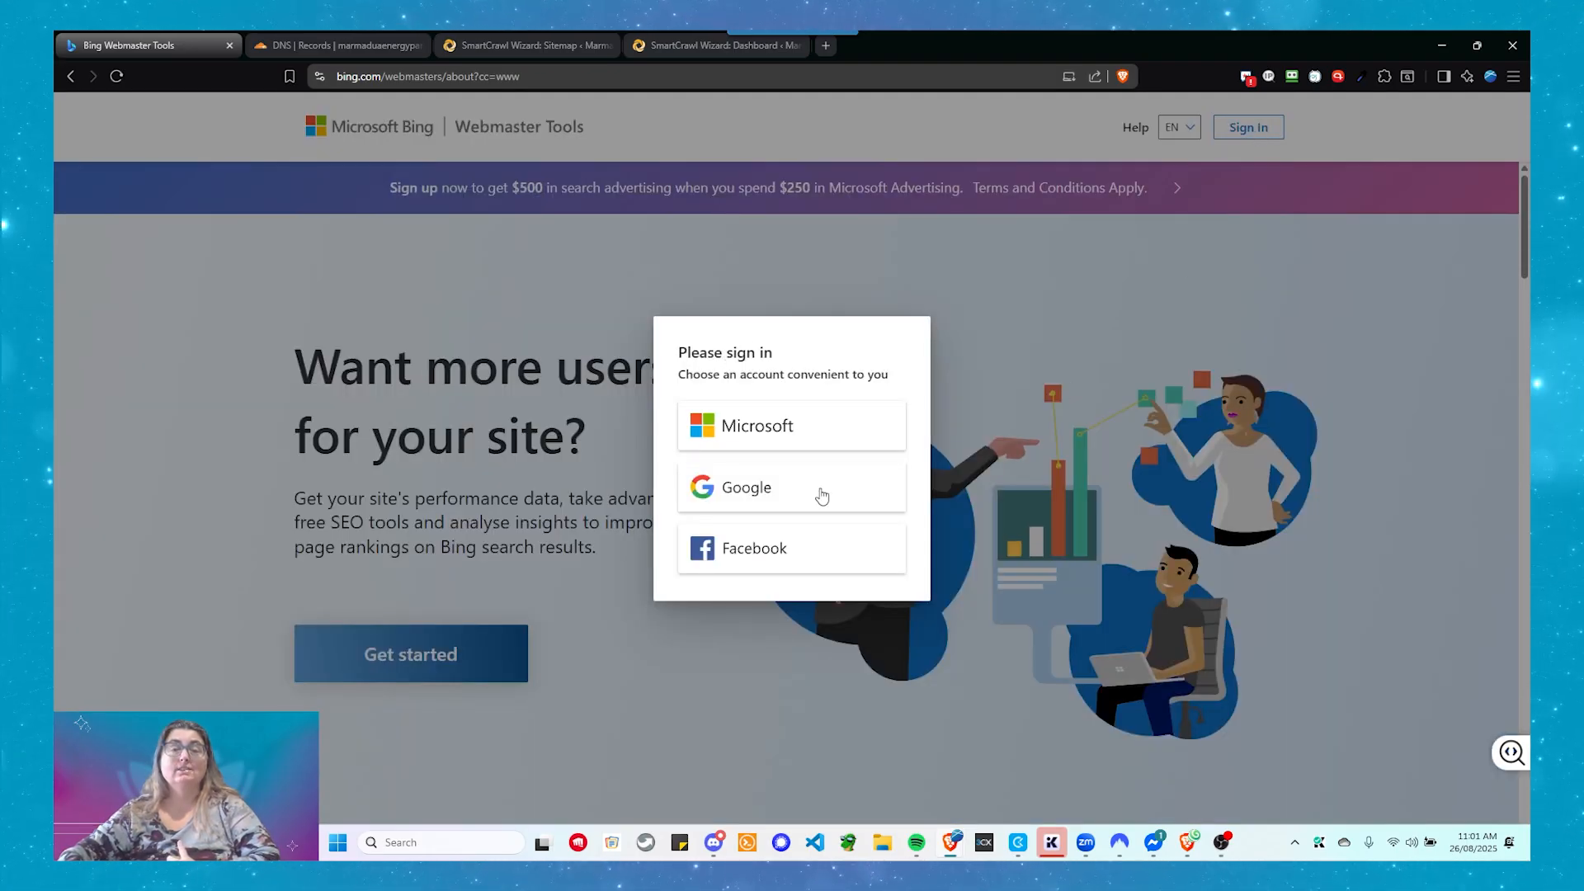
left_click(739, 499)
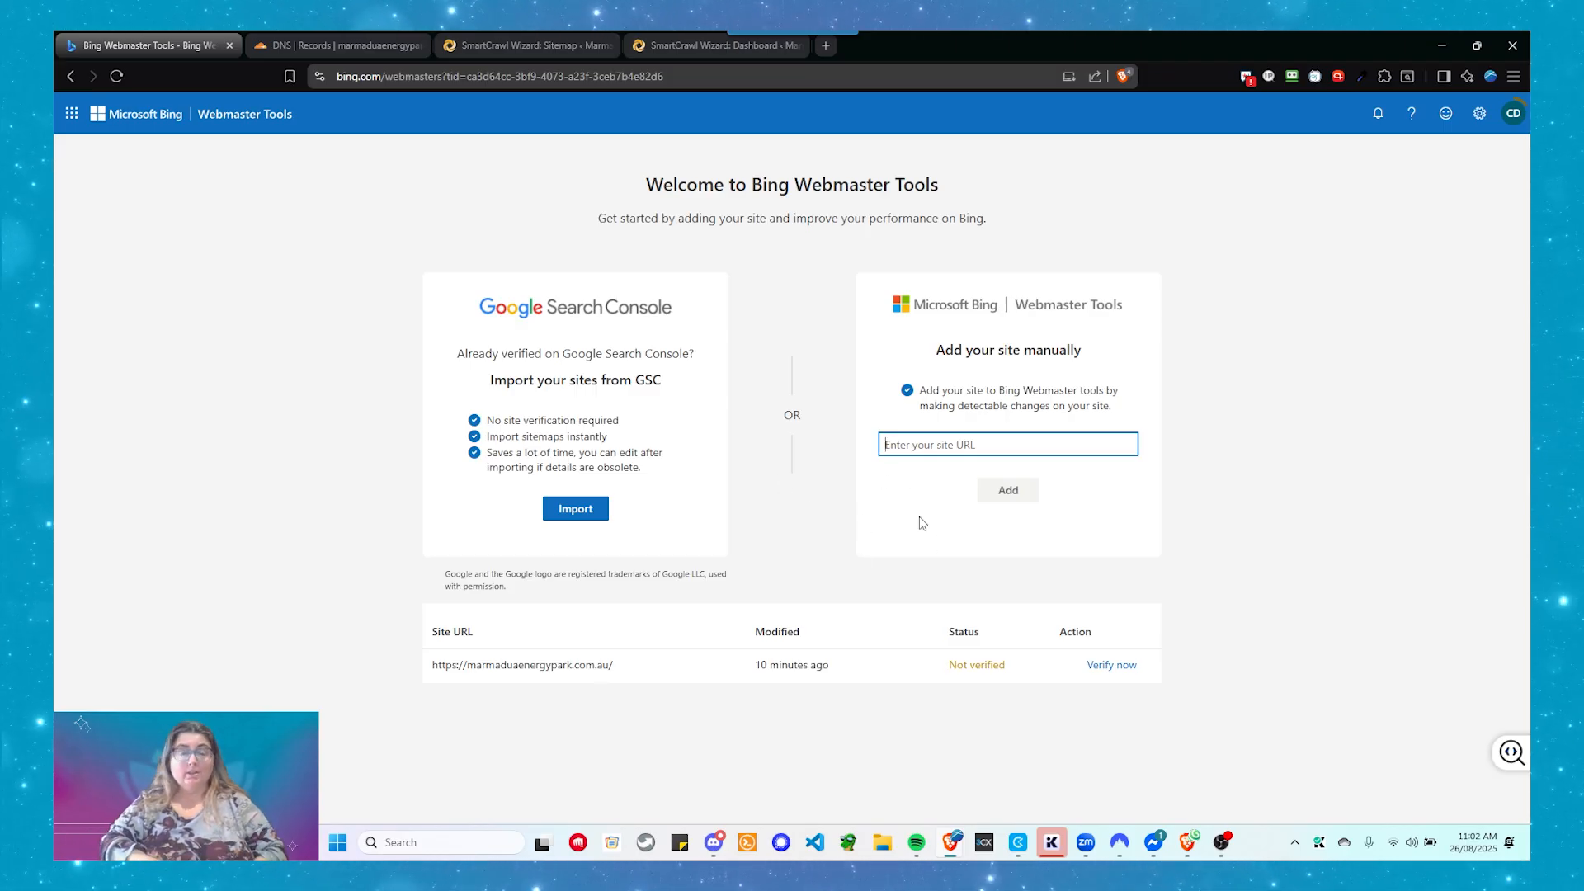
type("https://askcharlyleetham.com")
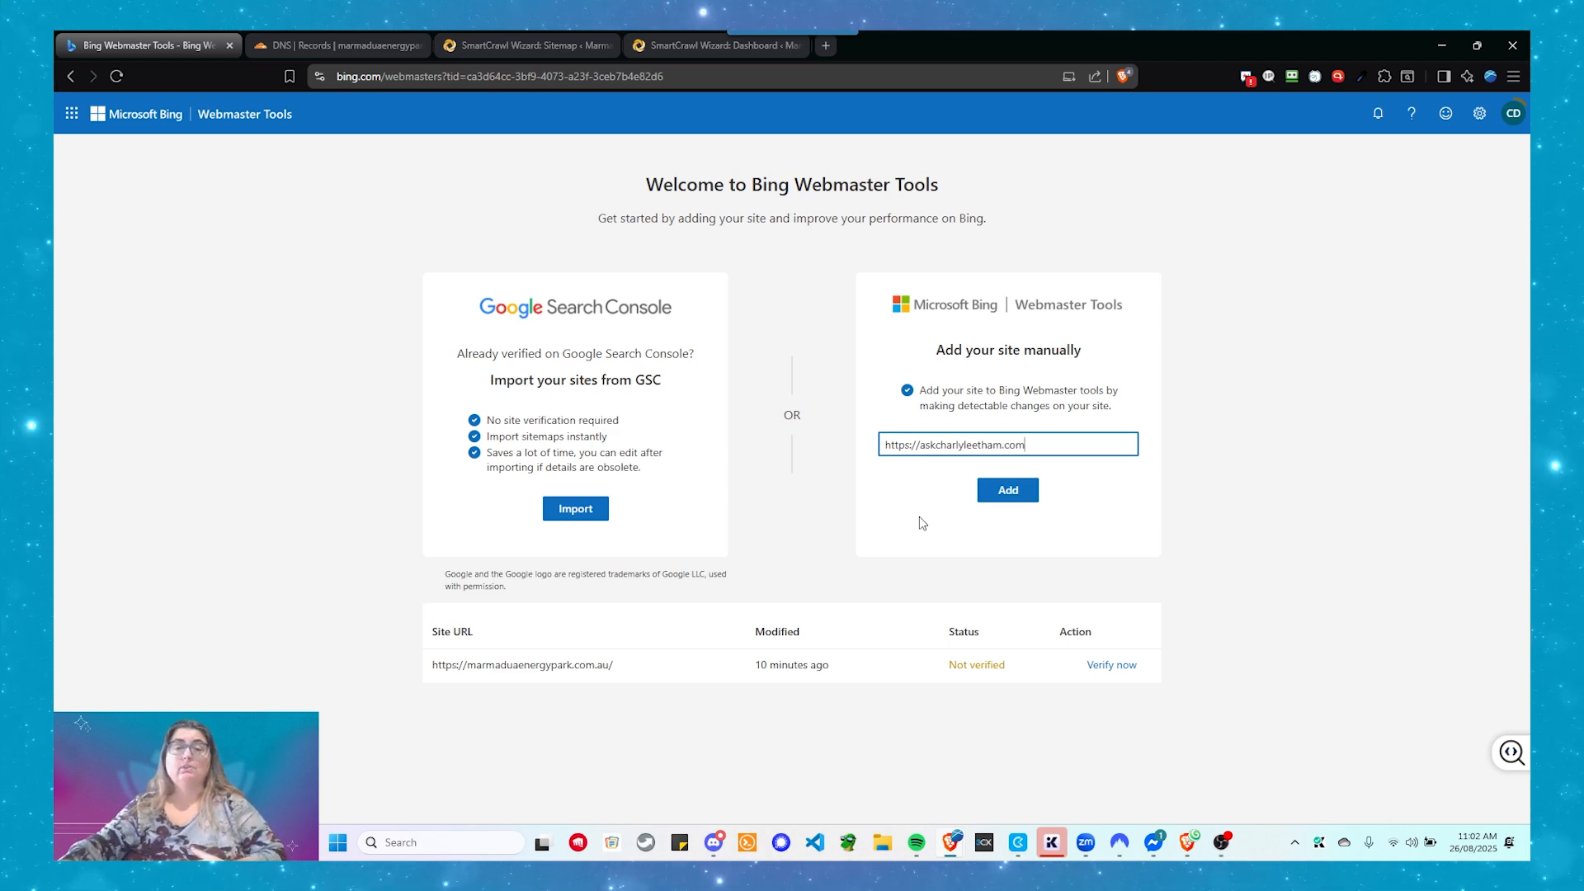
- Start verifying marmaduaenergypark.com.au and reveal the CNAME record verification method
left_click(962, 556)
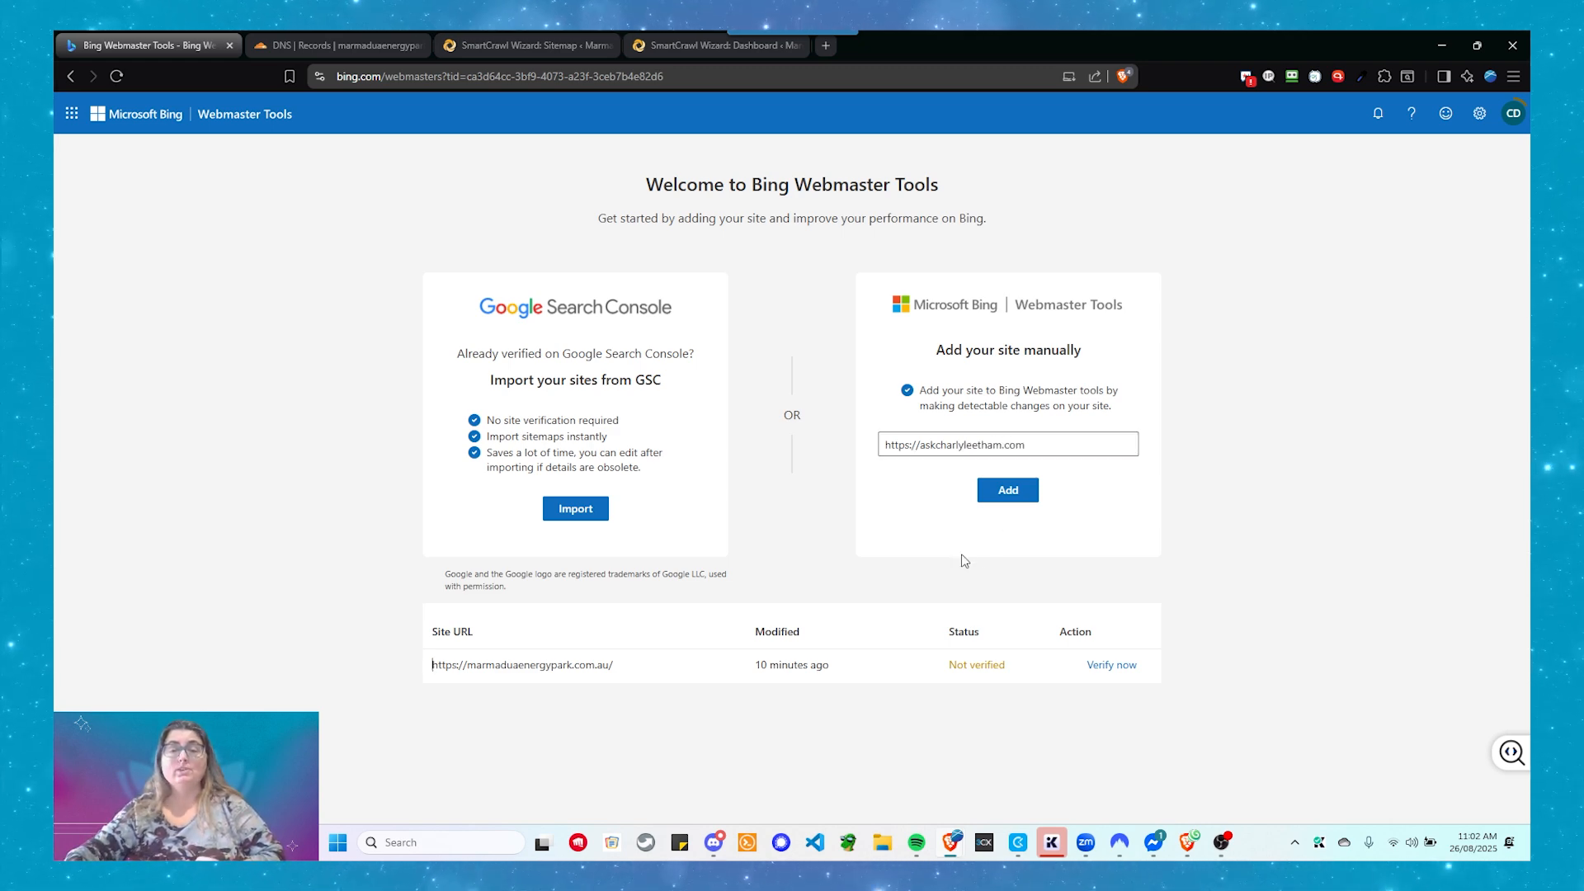
left_click(1104, 665)
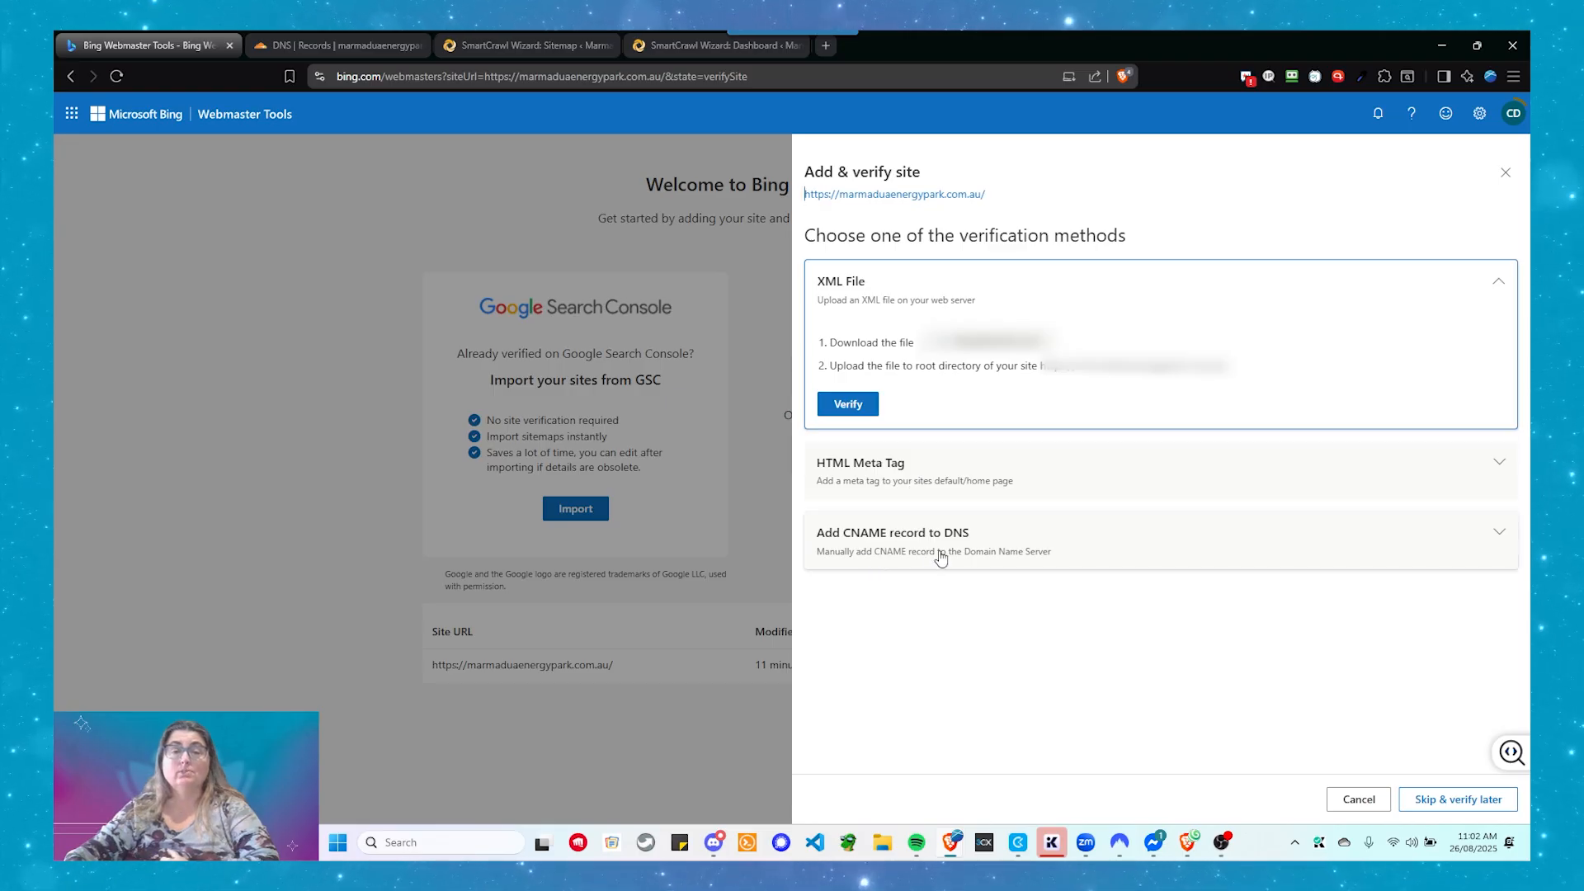
left_click(1036, 548)
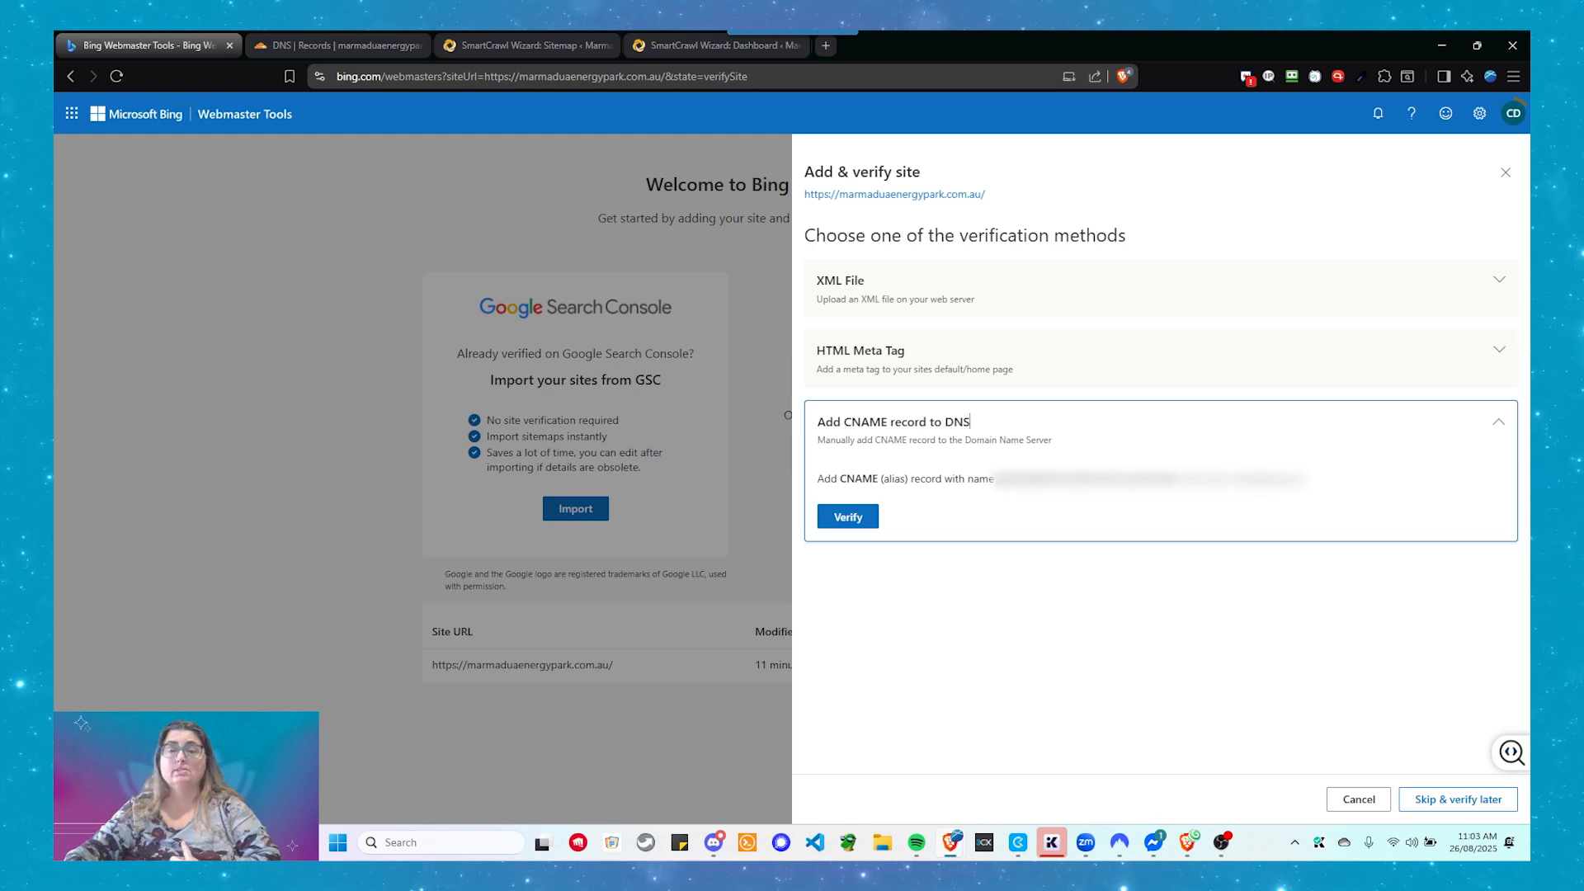
- Copy the CNAME record name from Bing's verification details
left_click_drag(996, 478, 1176, 480)
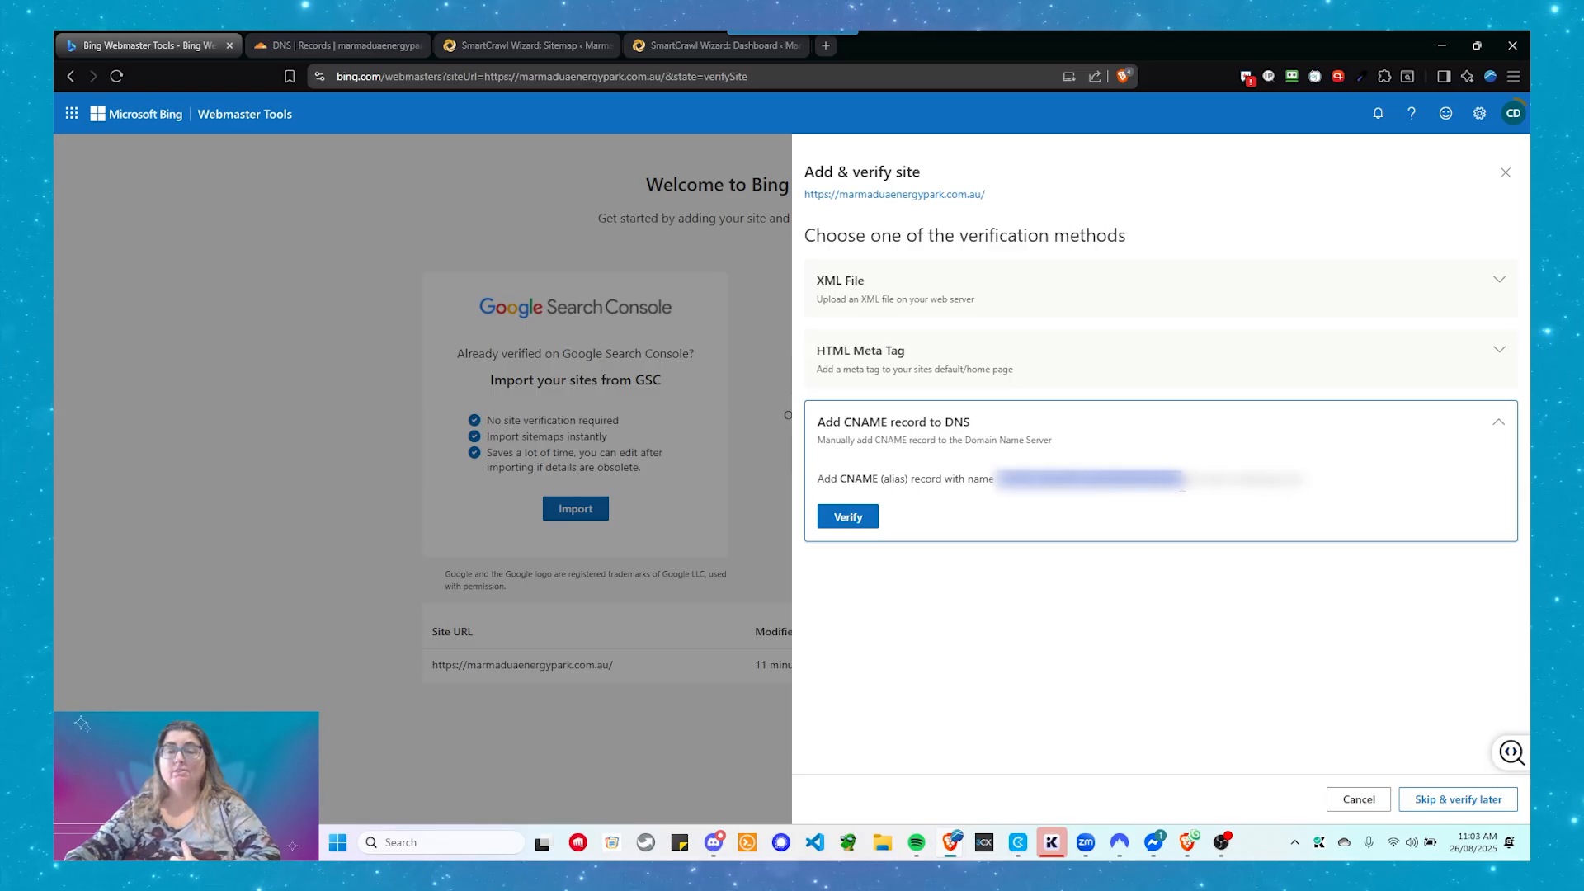
right_click(1110, 485)
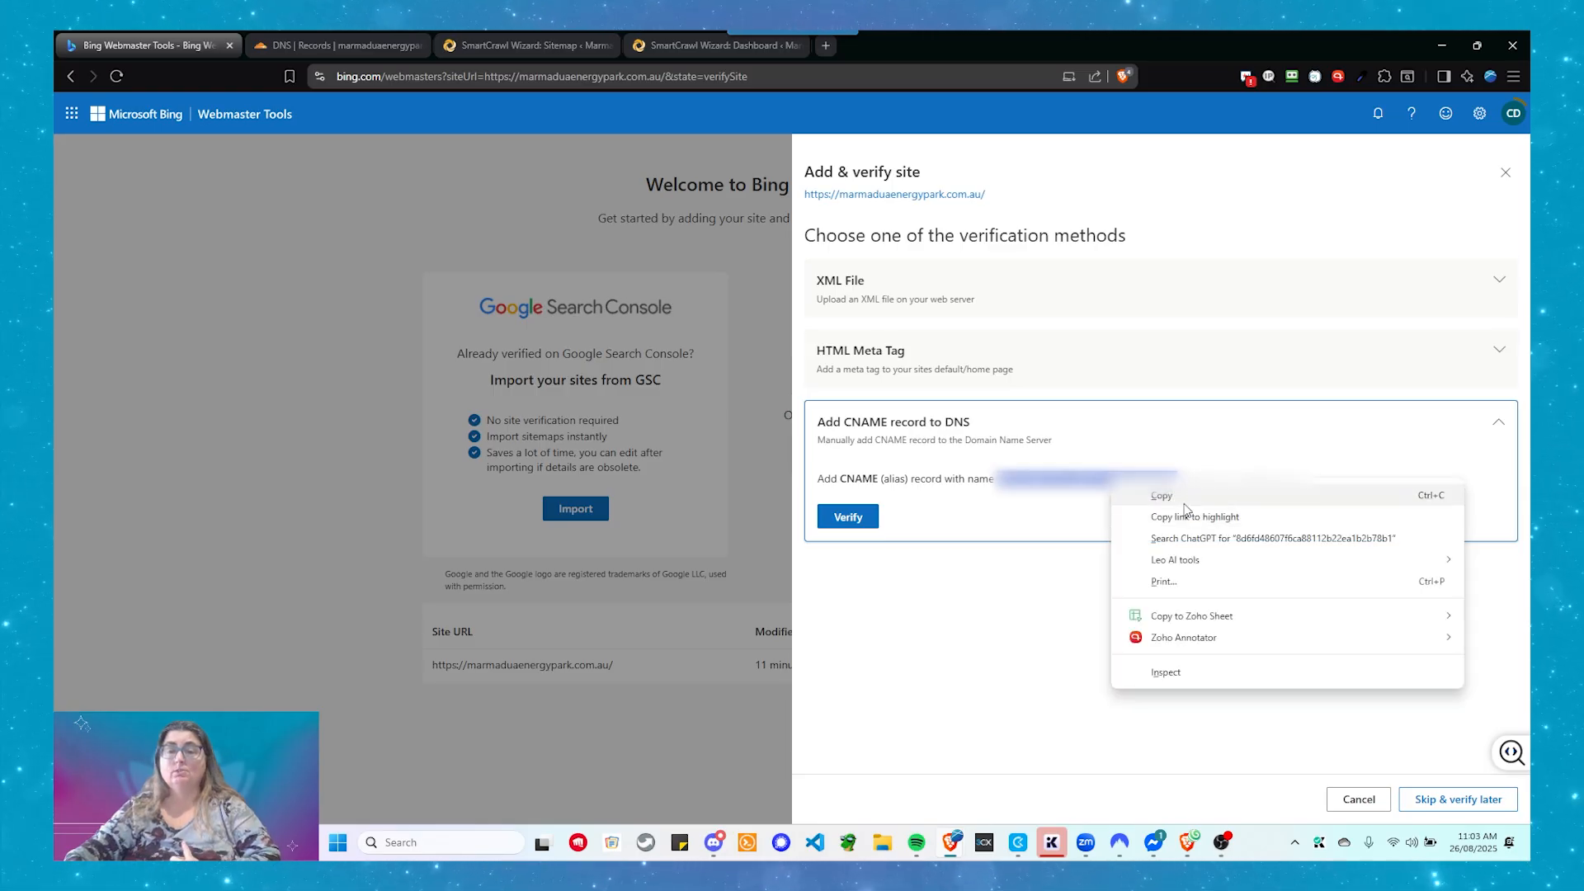
left_click(1155, 495)
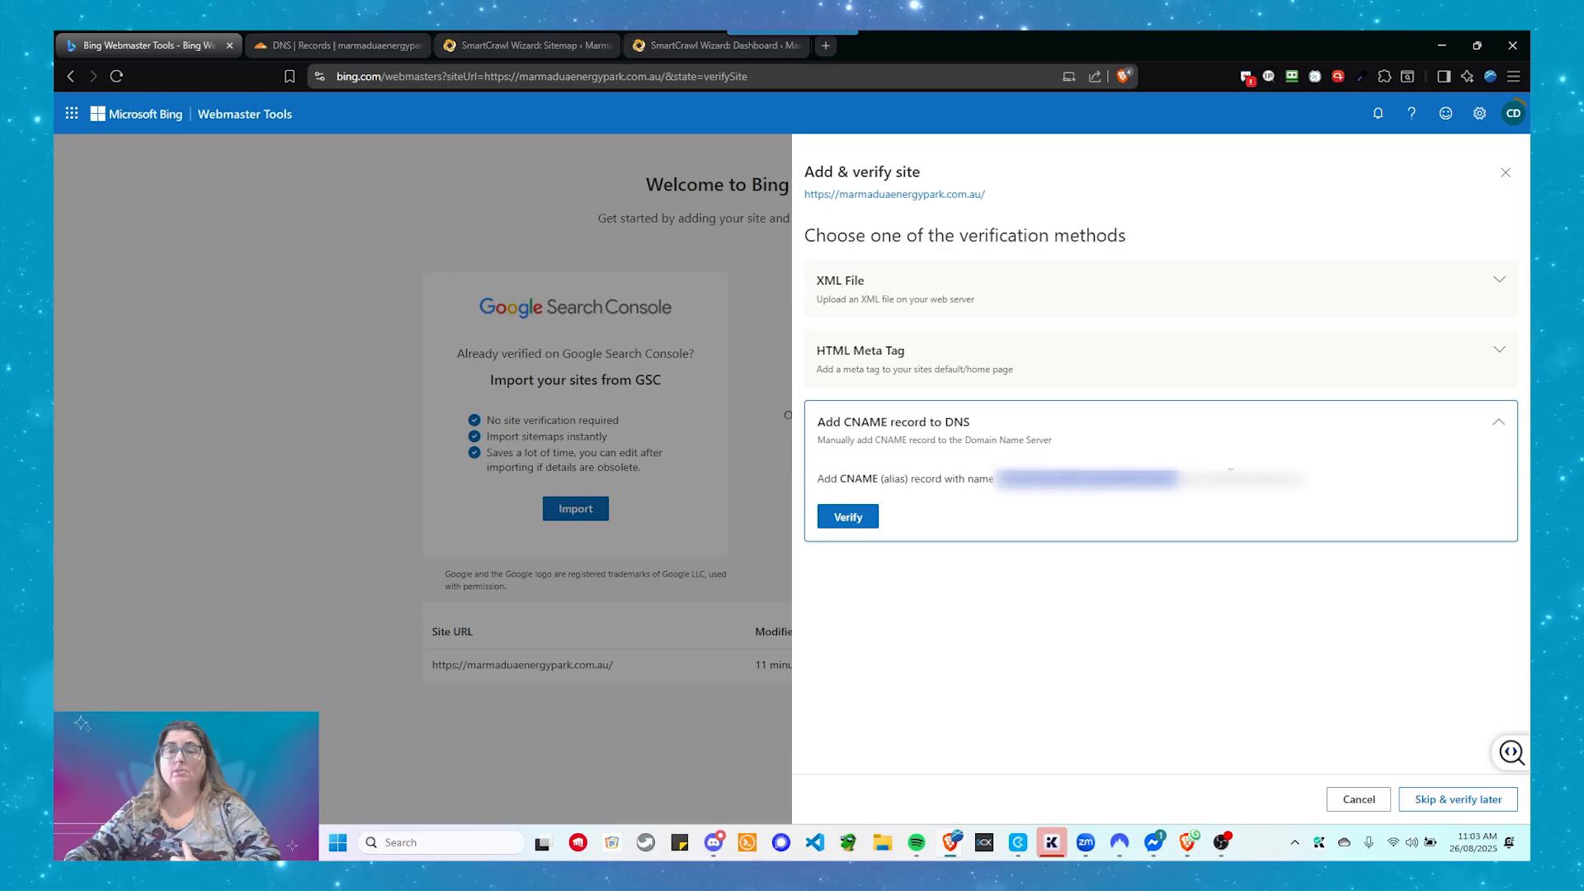
- Copy the CNAME target value, then go to Cloudflare's DNS Records page
left_click_drag(1230, 480, 1308, 479)
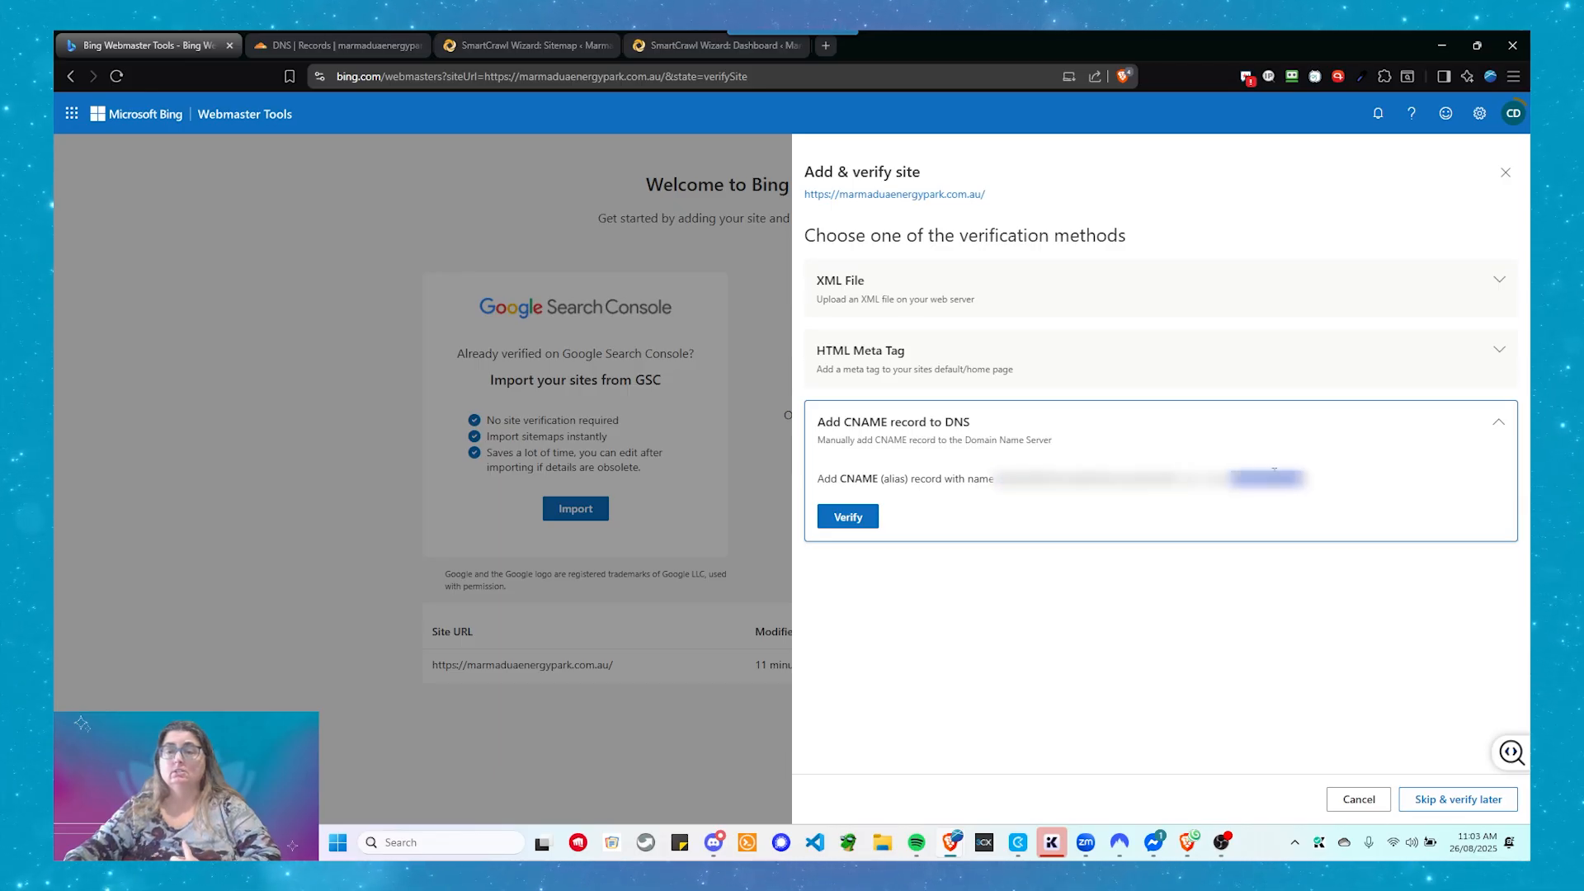
right_click(1267, 481)
left_click(1320, 492)
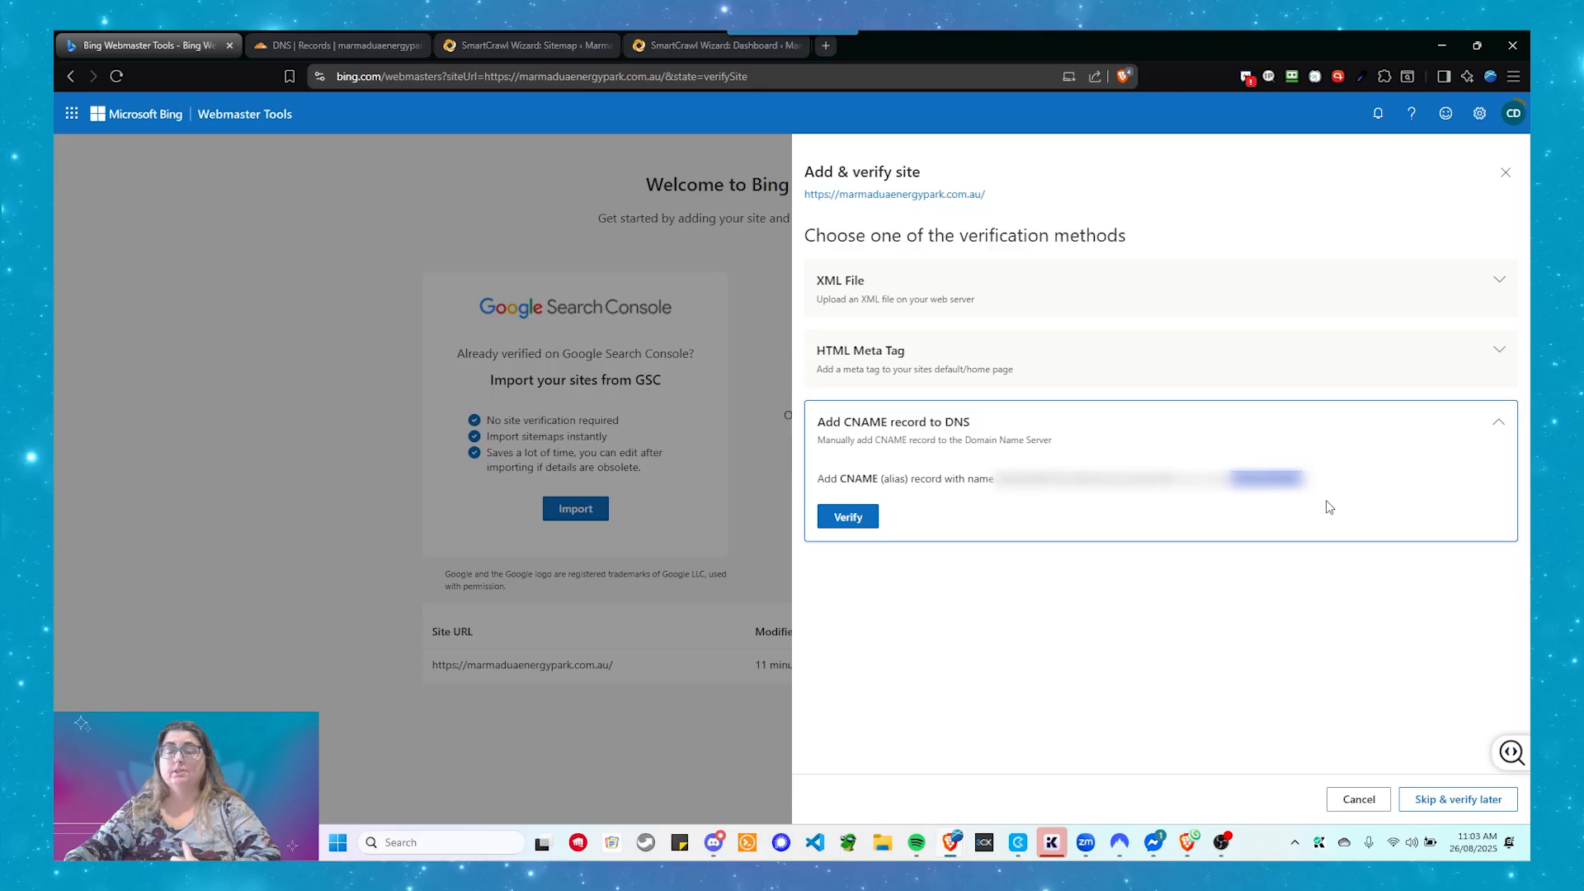
right_click(1301, 486)
left_click(1351, 498)
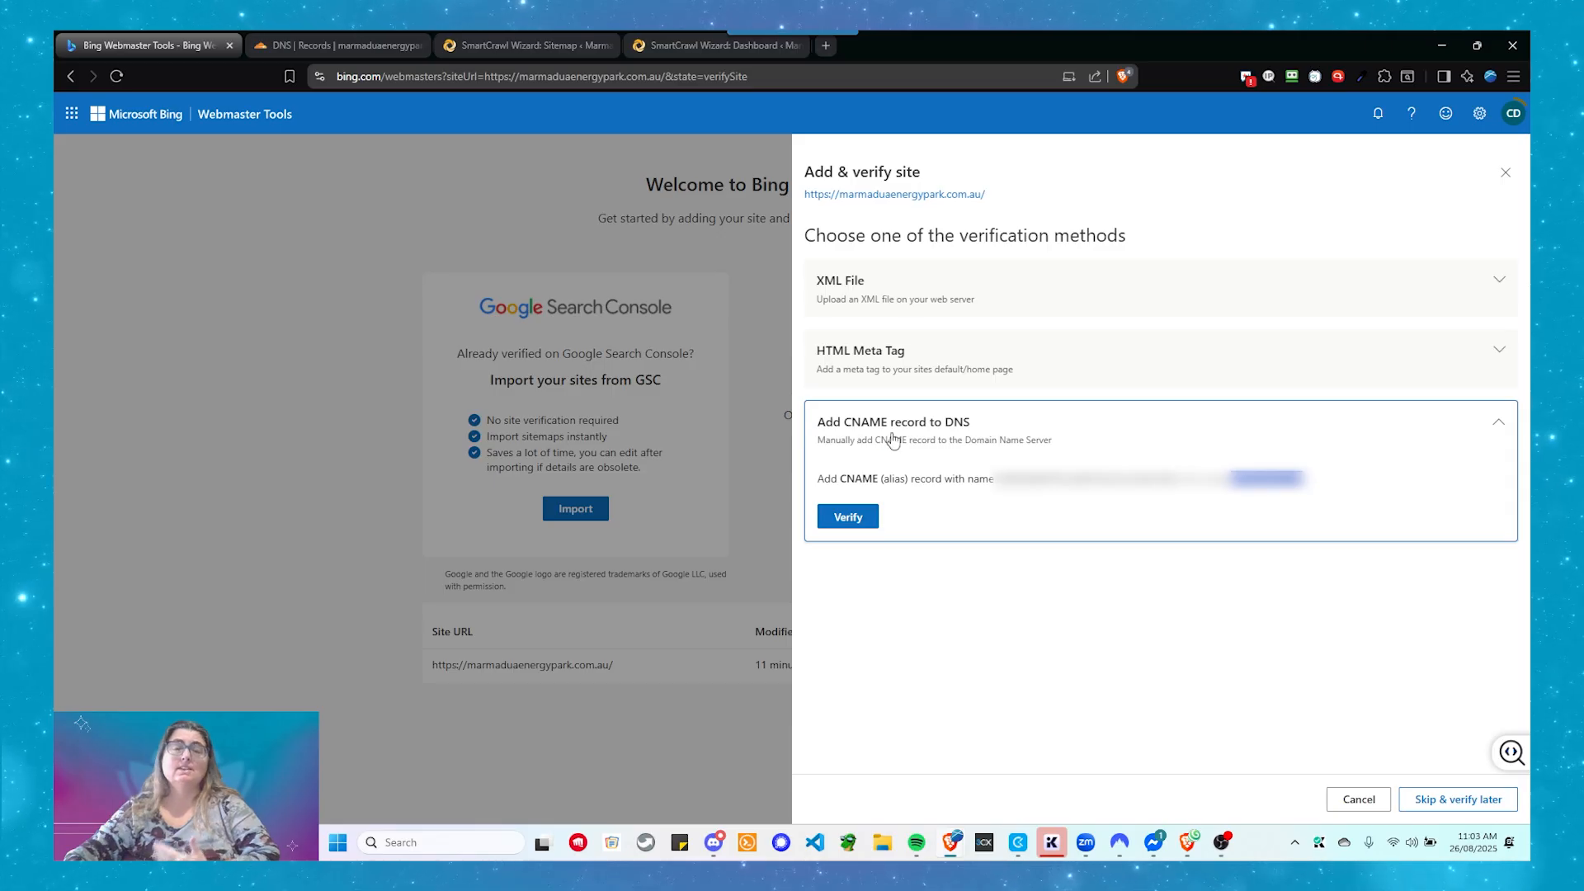
left_click(359, 46)
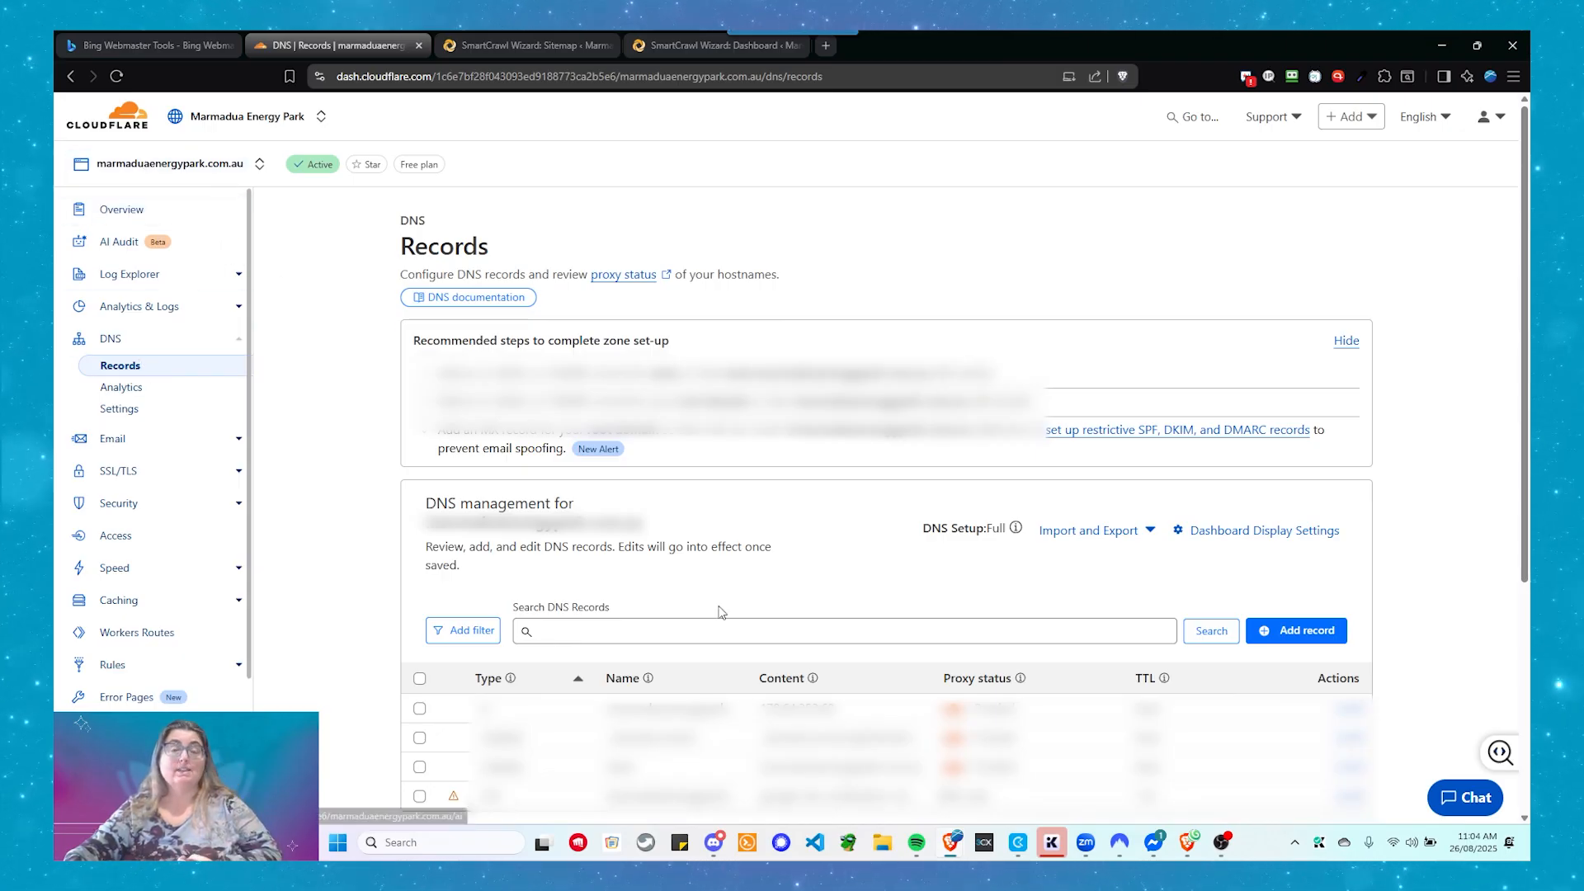
- Start a new Cloudflare DNS record of type CNAME
scroll(765, 546, "down", 1)
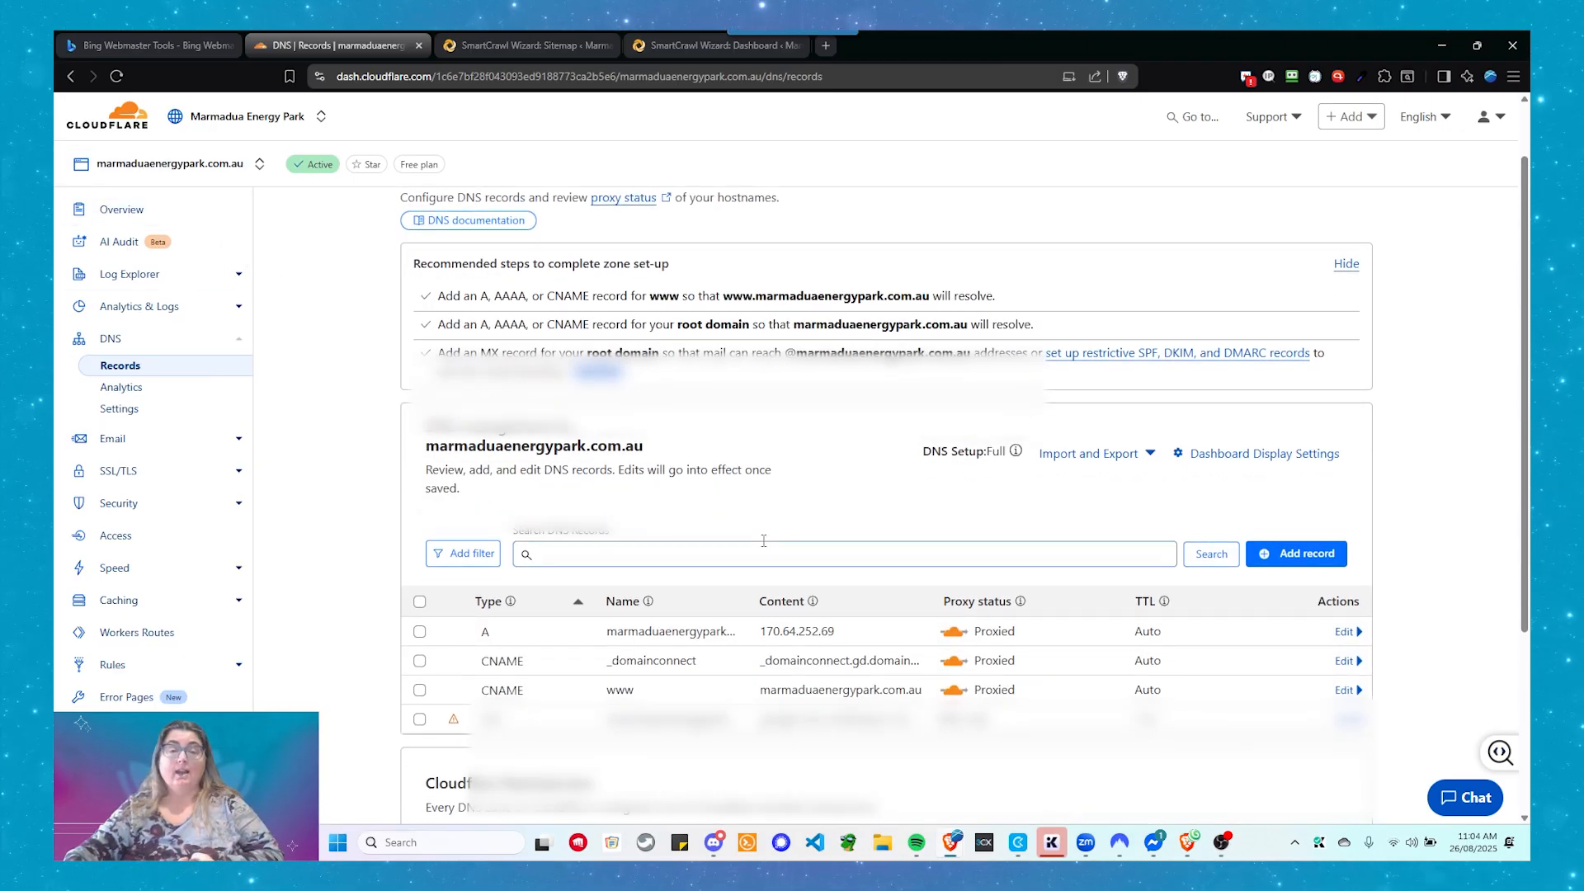
scroll(845, 598, "up", 1)
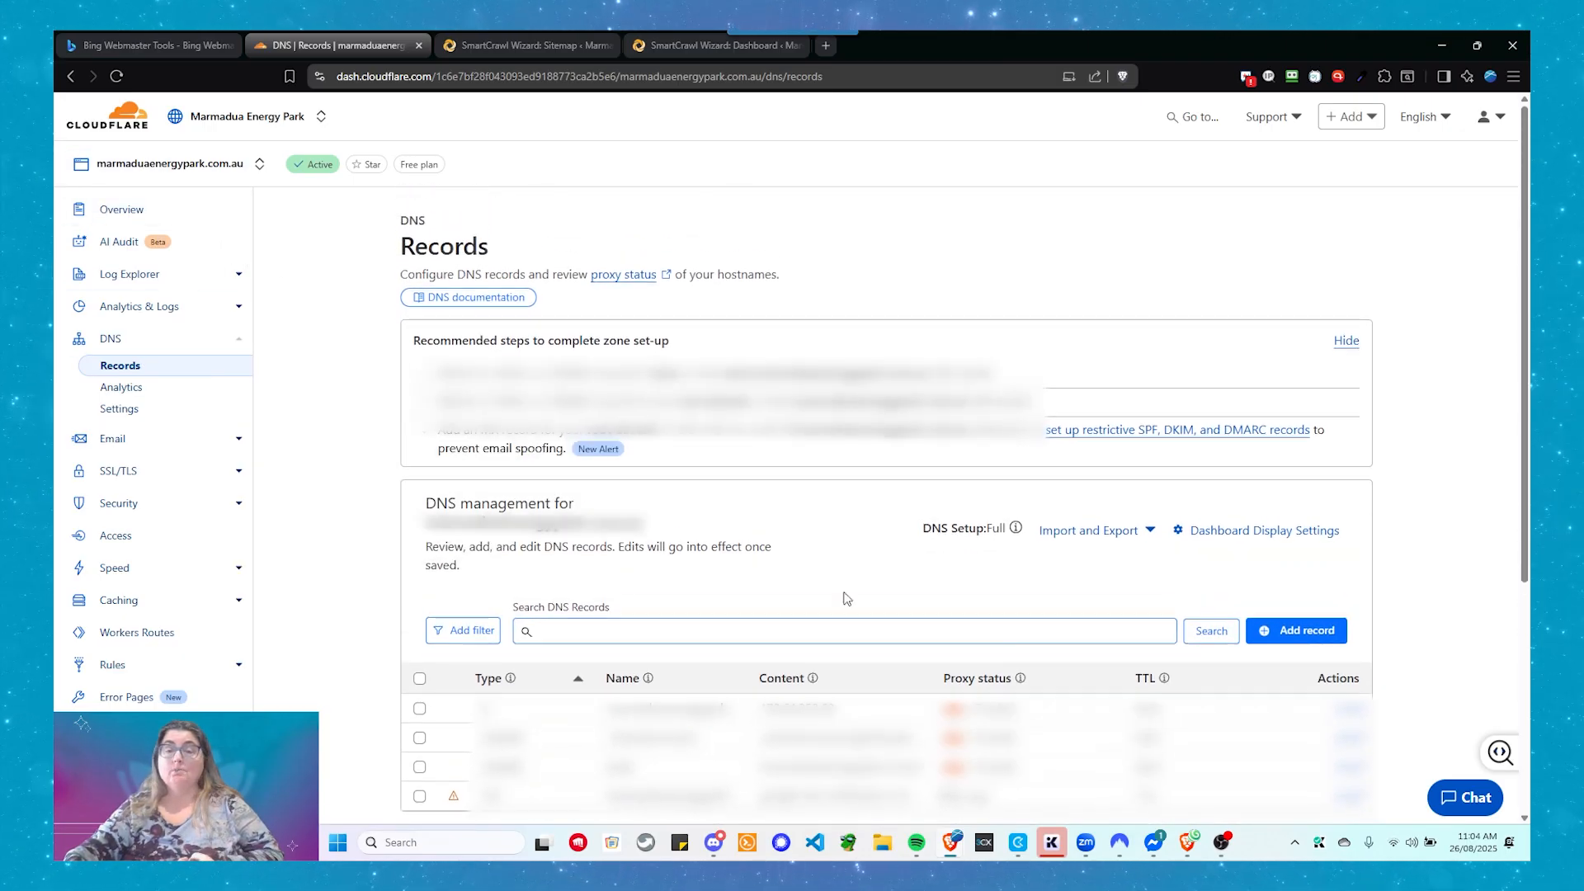
left_click(1307, 641)
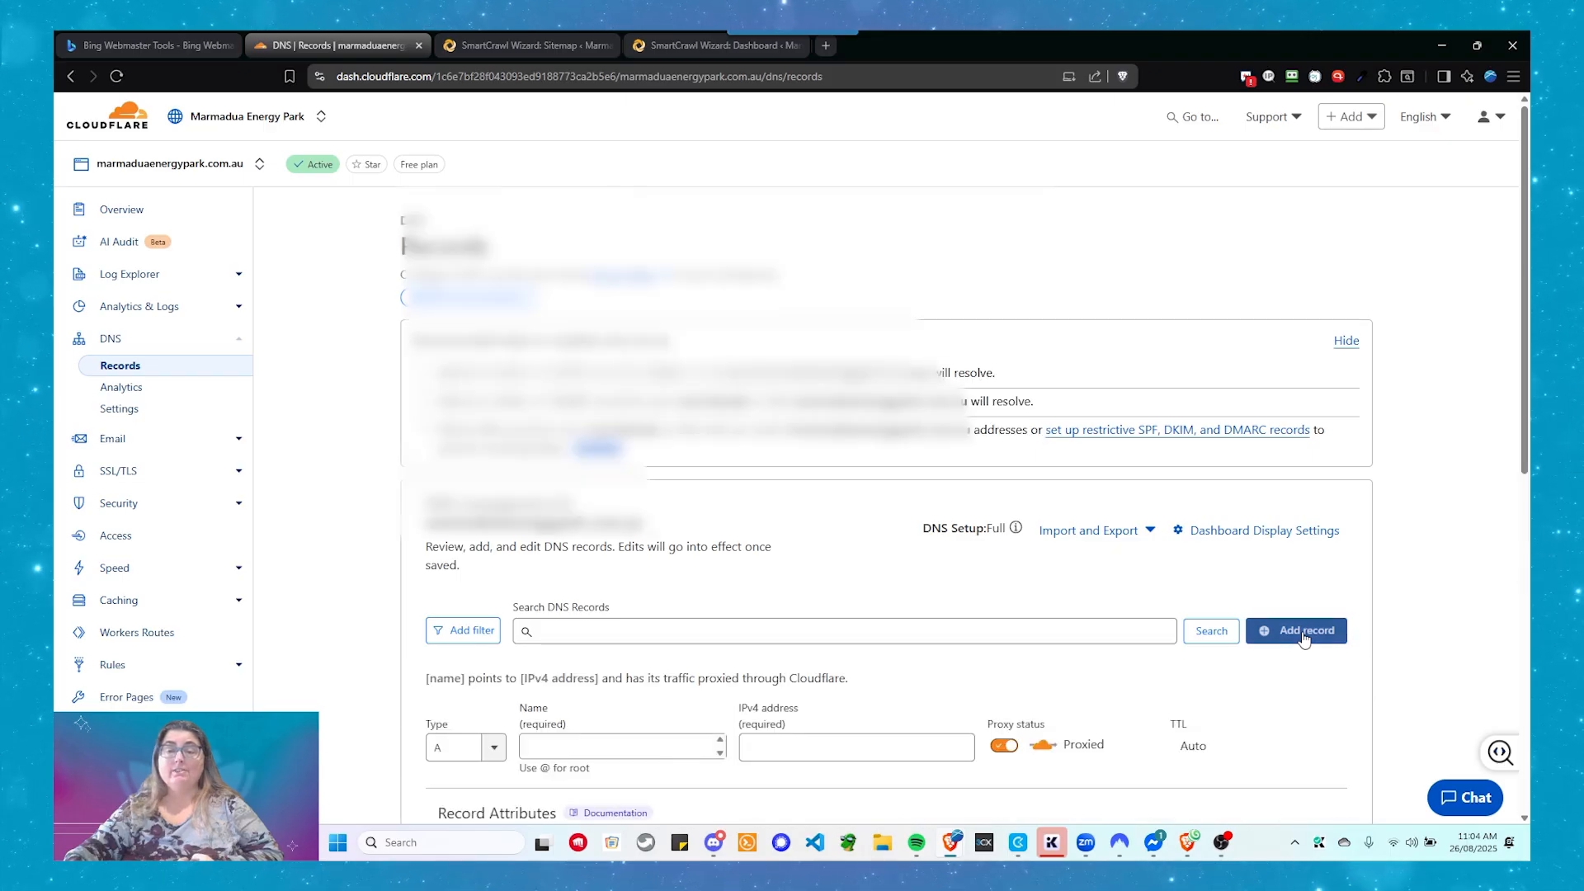
left_click(489, 762)
left_click(489, 764)
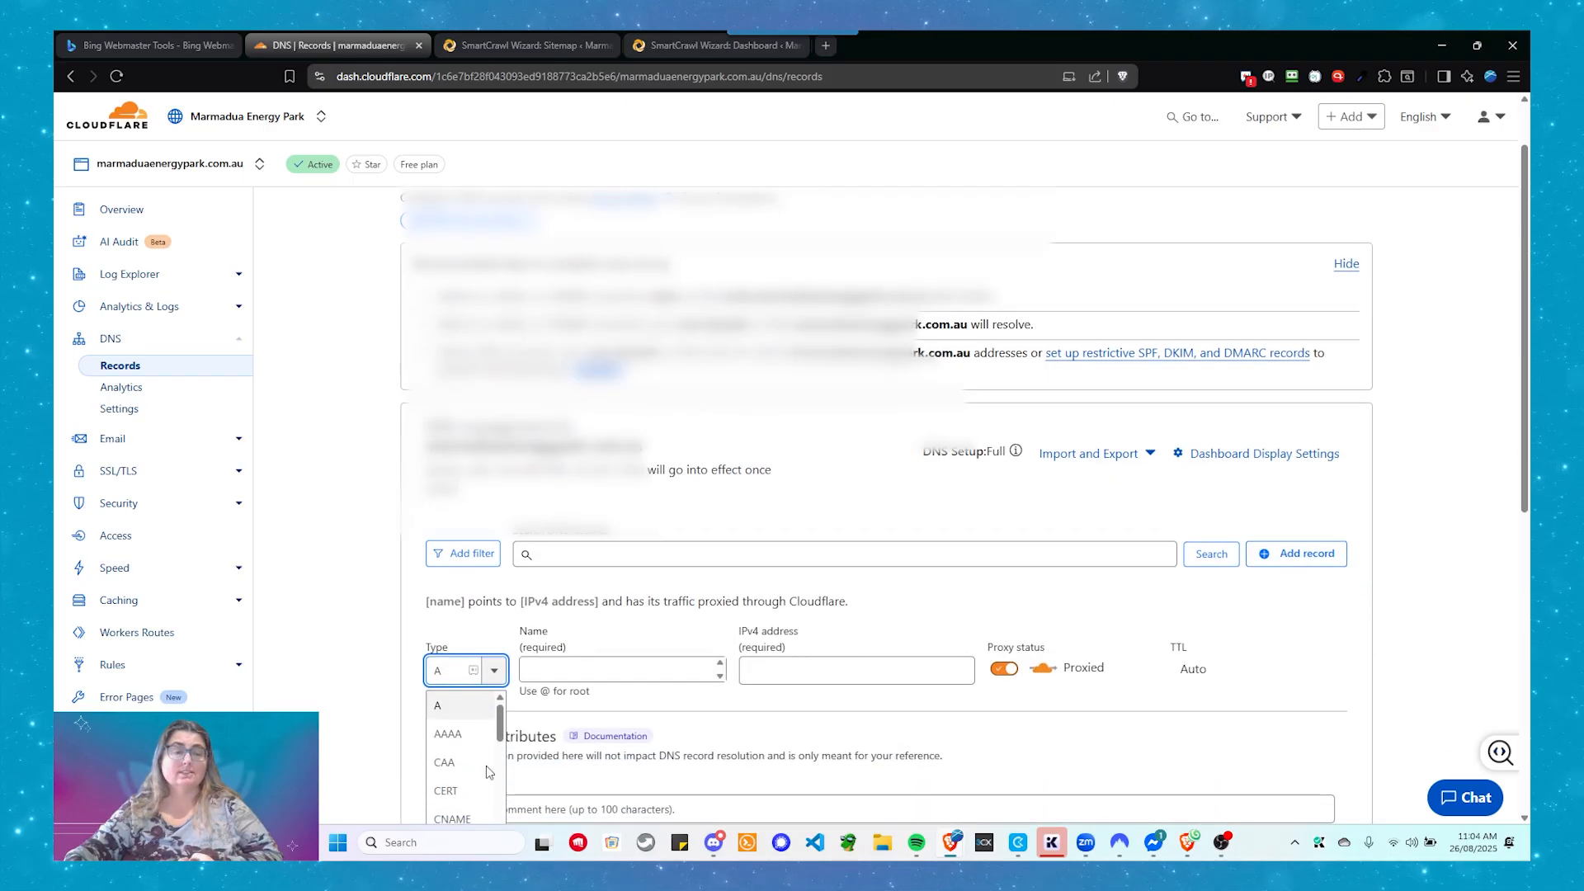
left_click(452, 743)
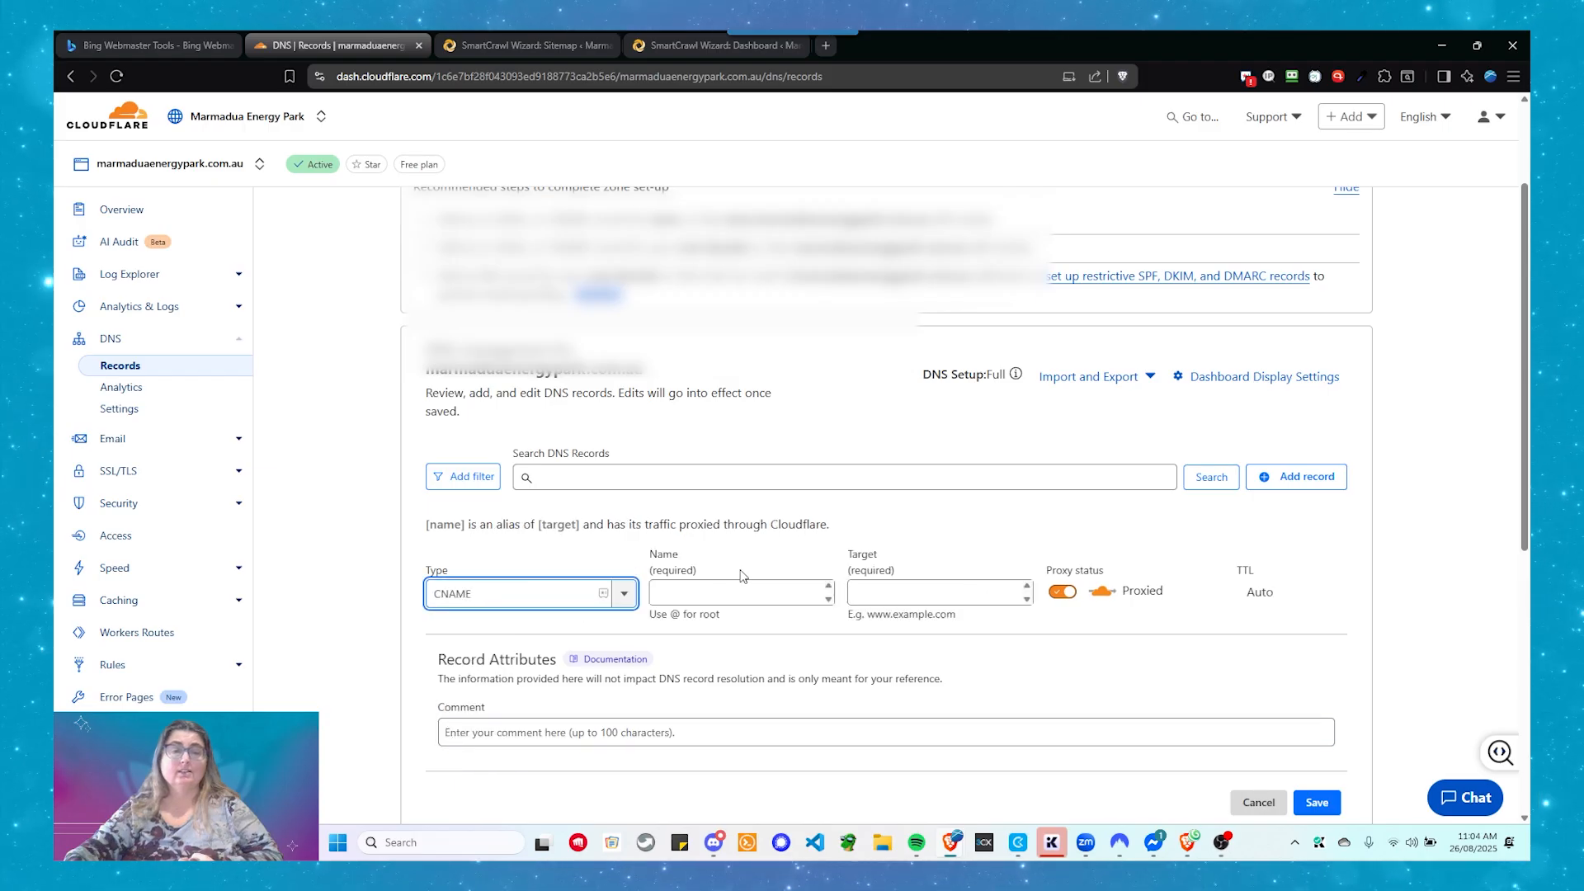
- Paste the copied verification name and target into the CNAME record's fields
left_click(714, 596)
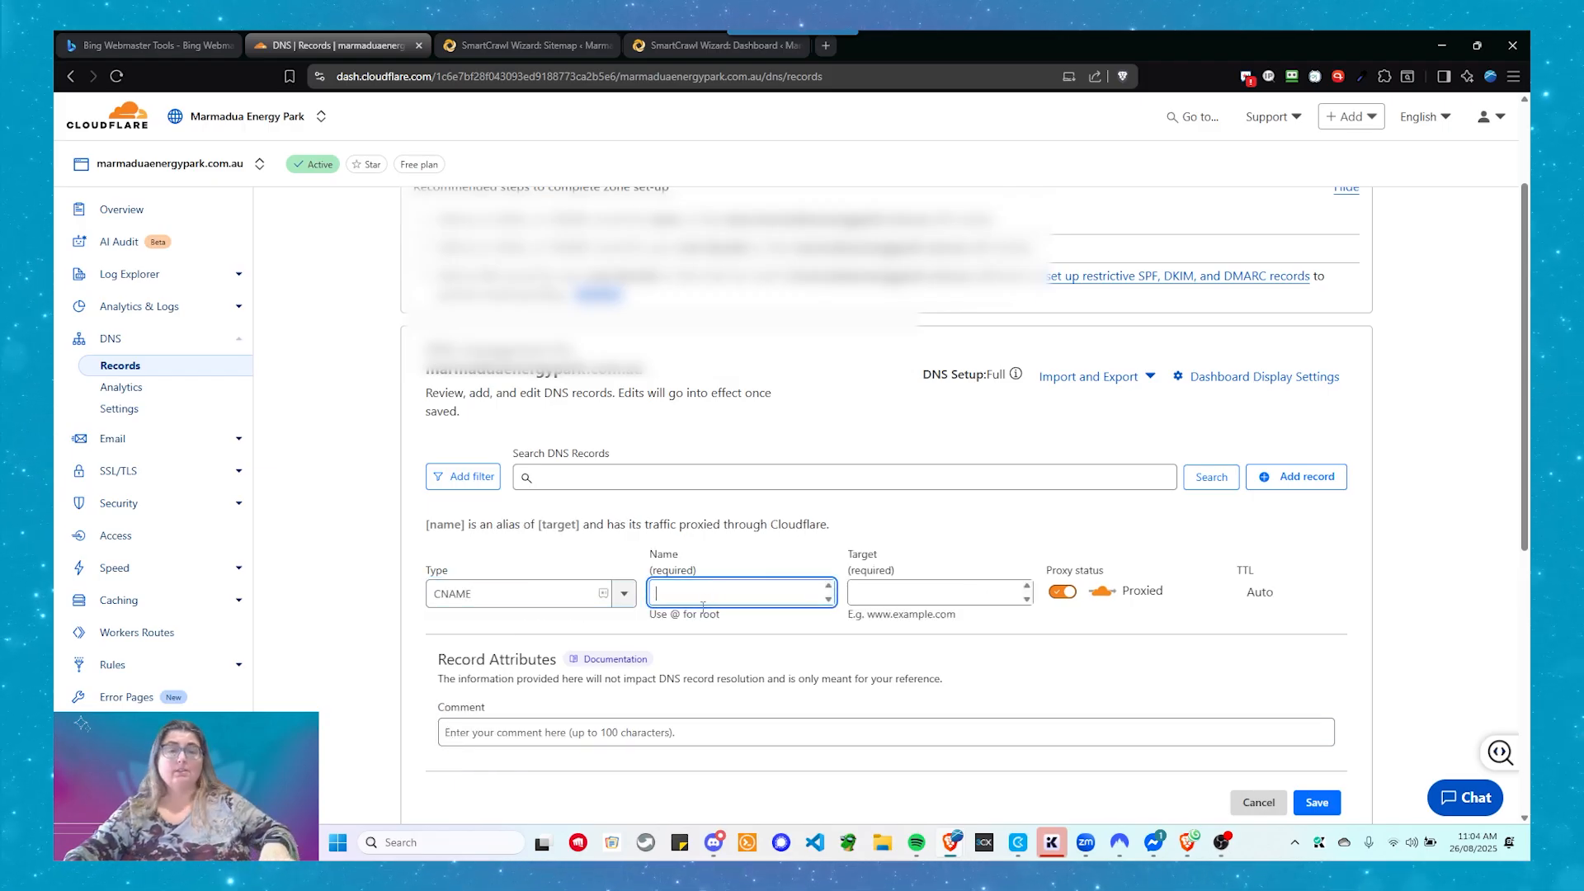
key("ctrl+grave")
double_click(792, 529)
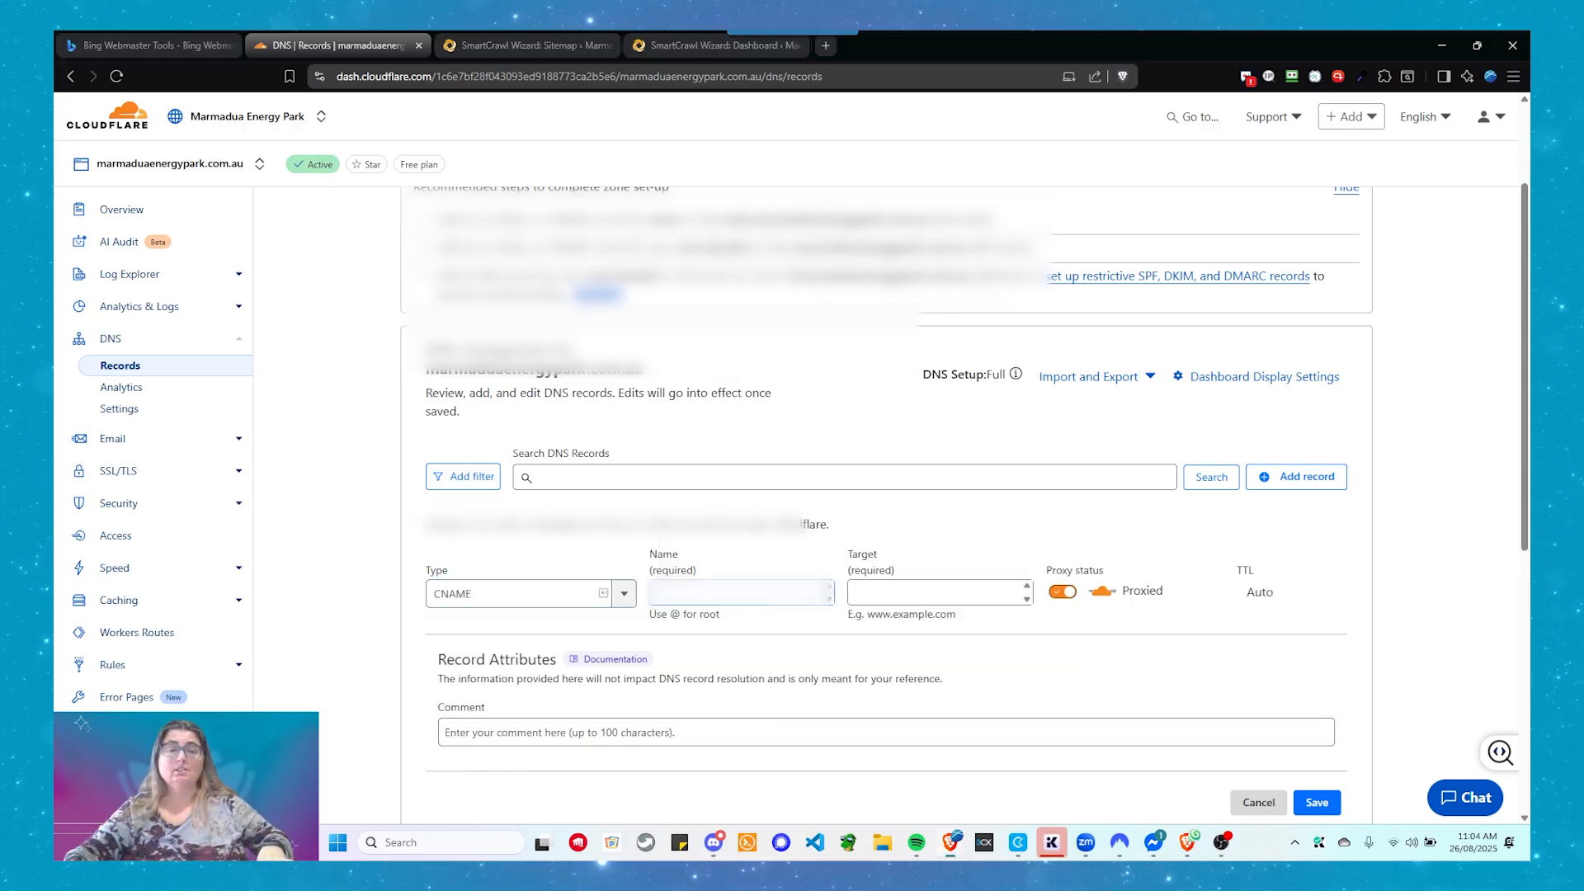
left_click(899, 598)
key("ctrl+grave")
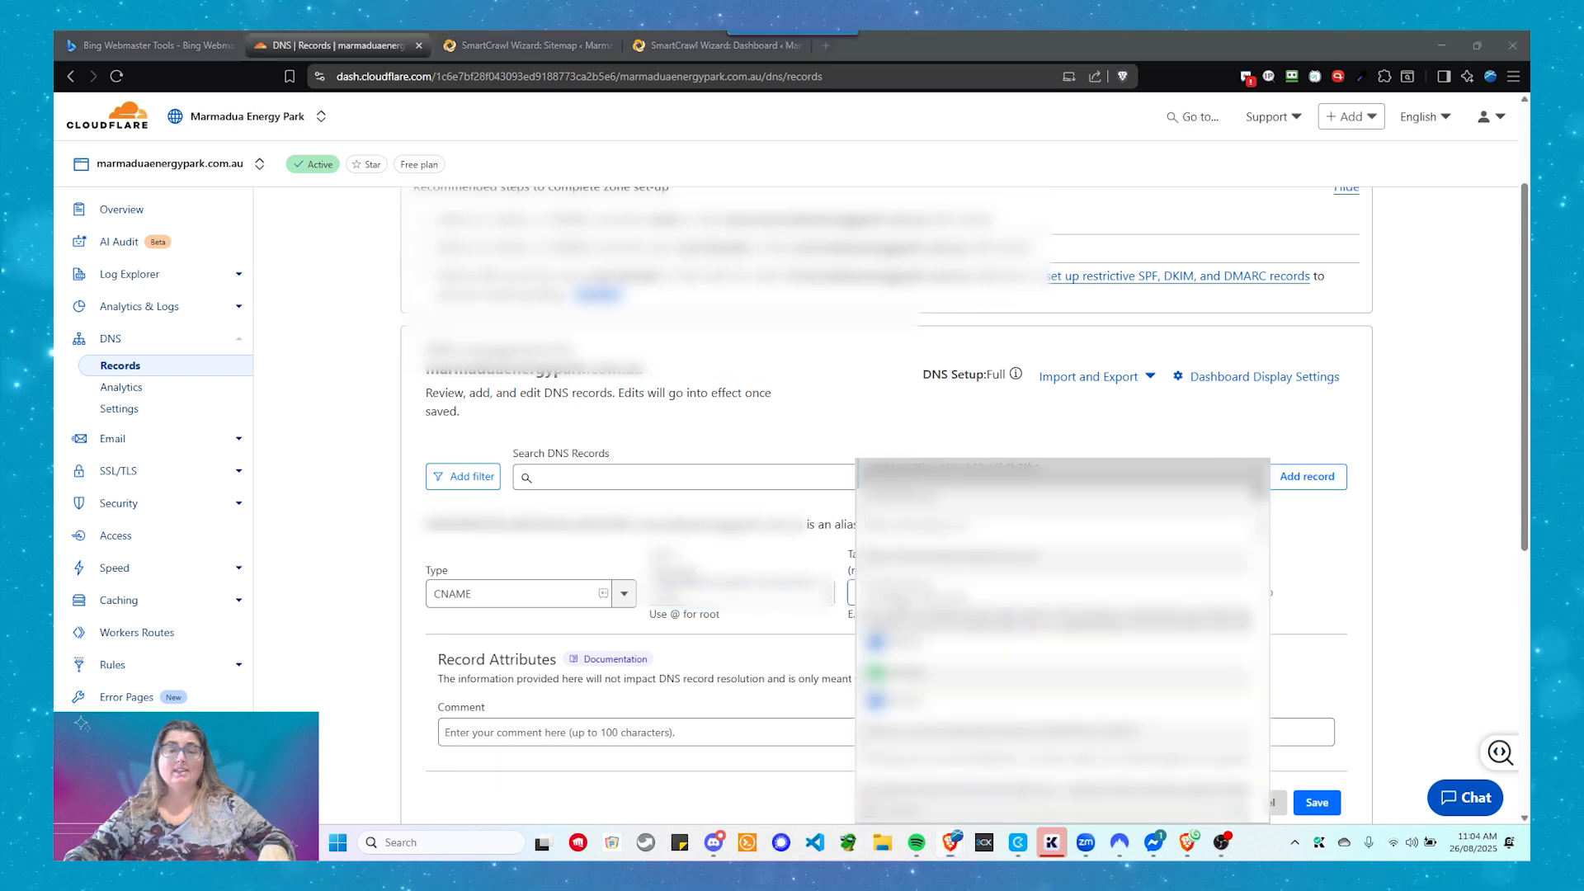
double_click(1030, 651)
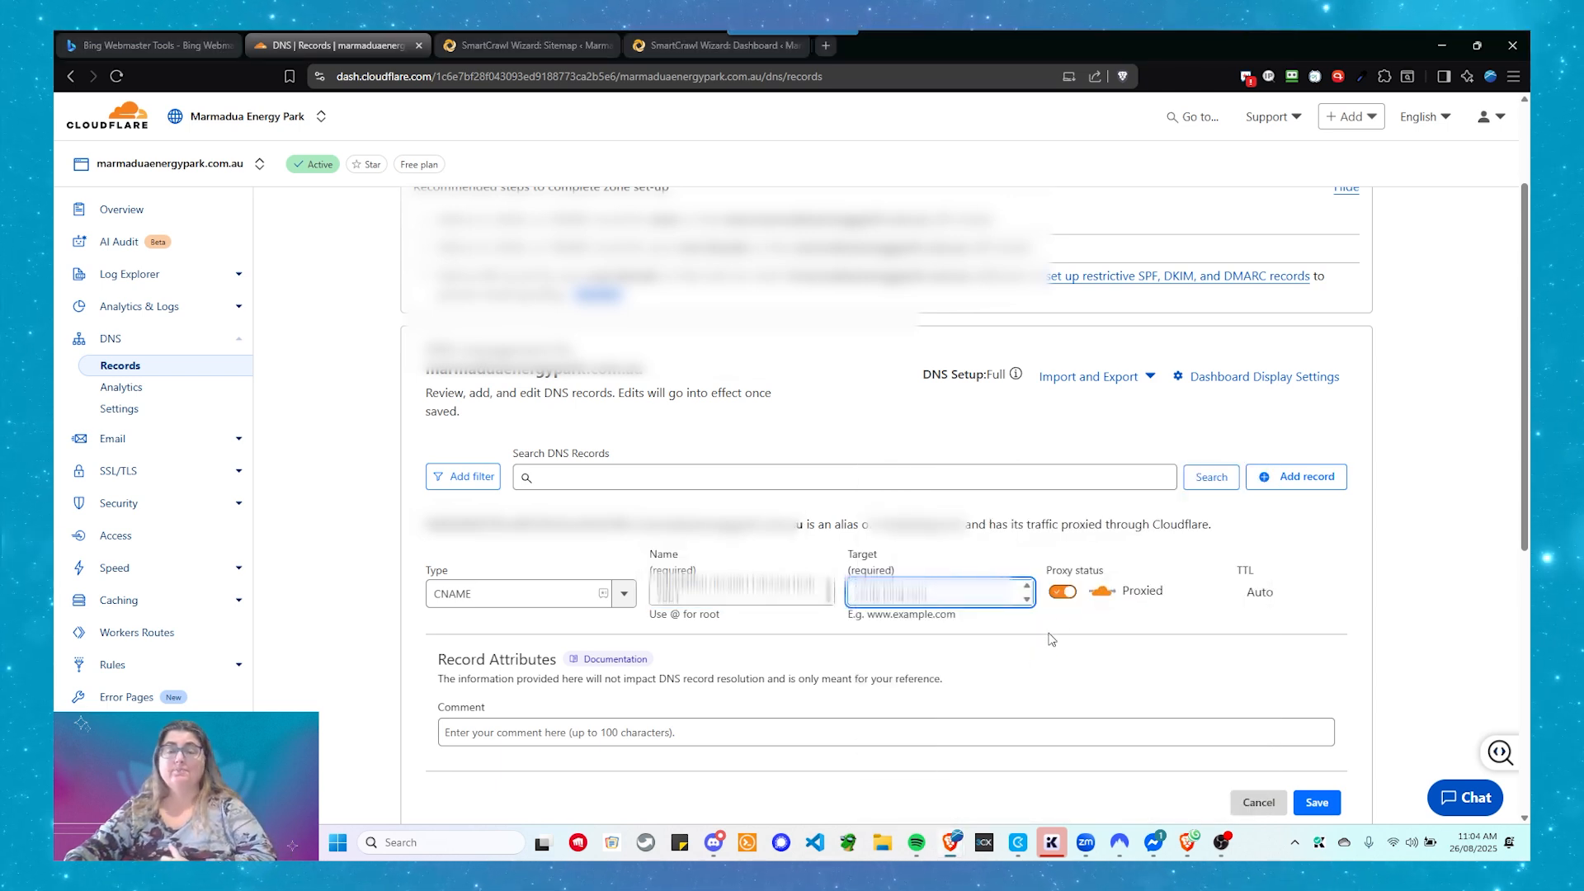
- Make the record DNS only with a 1 min TTL and save it
left_click(1062, 593)
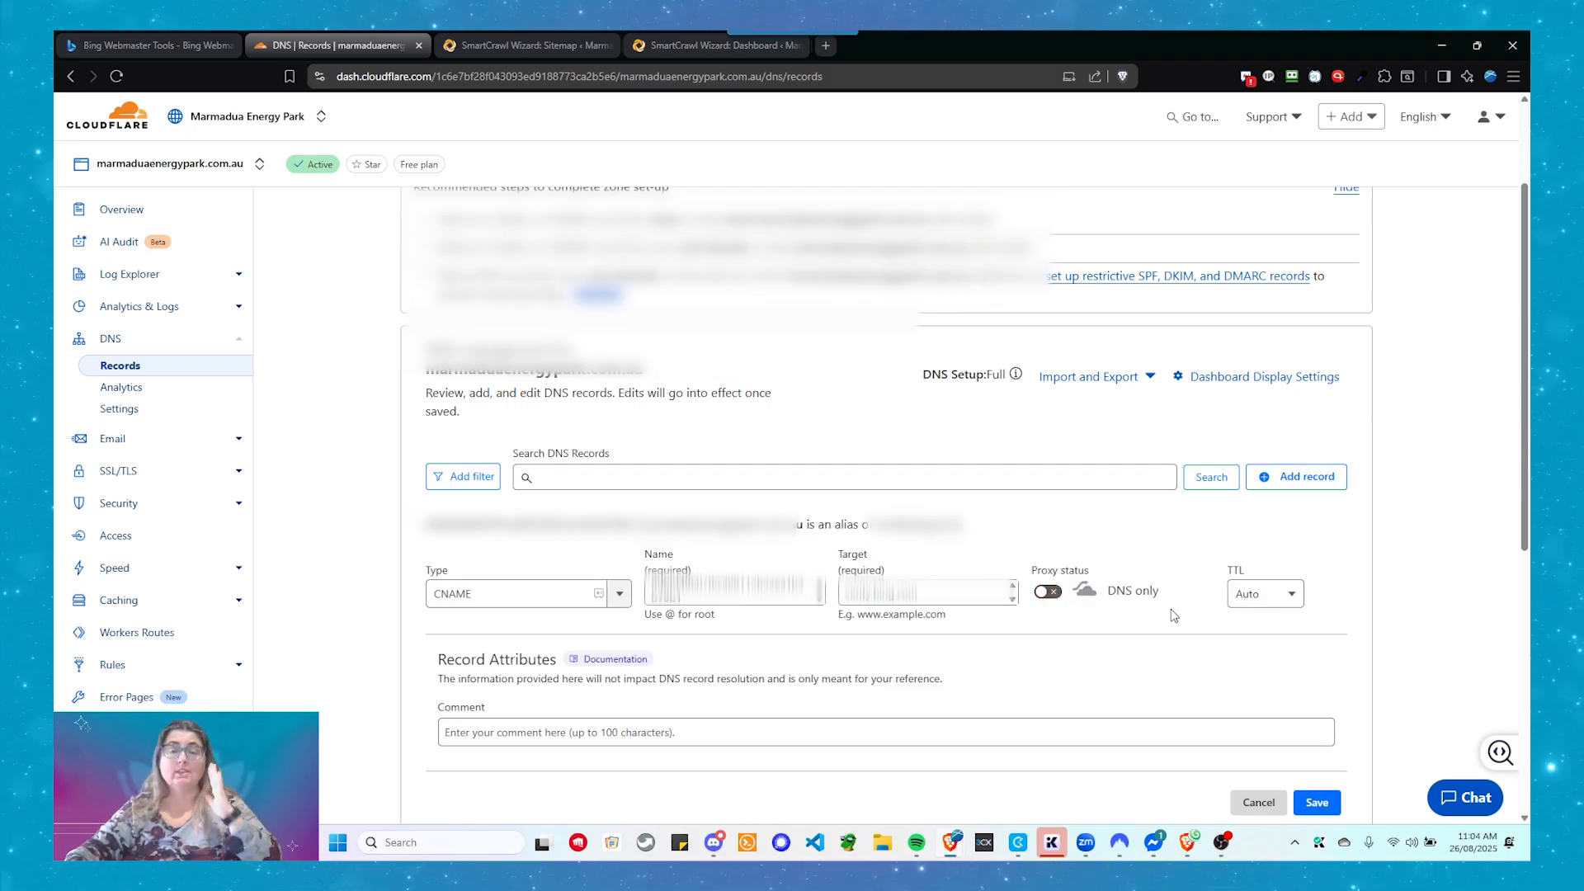
left_click(1275, 604)
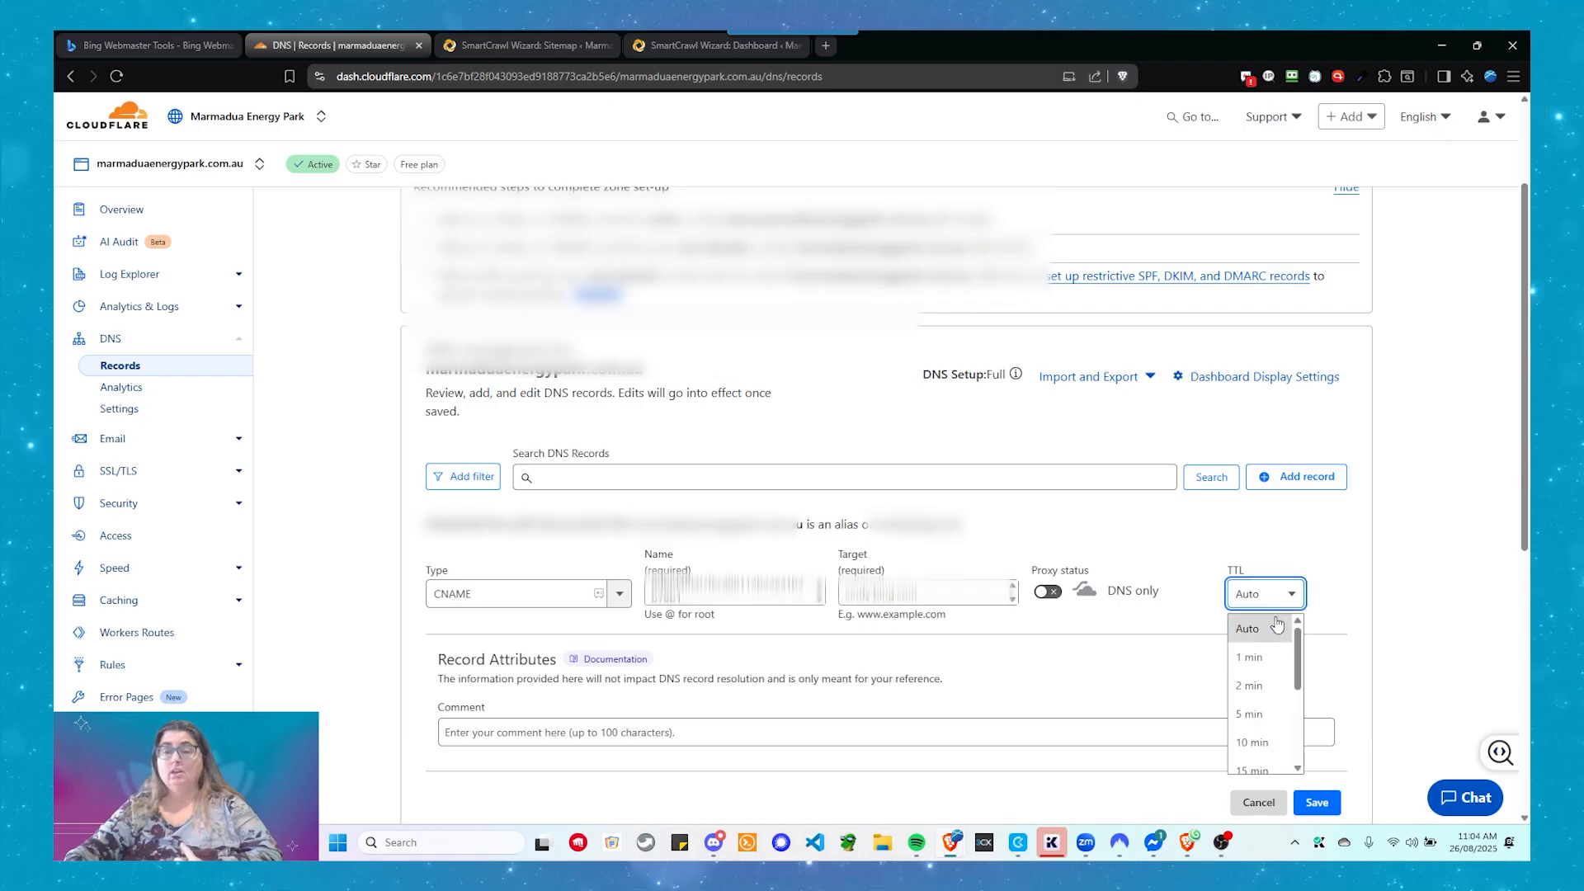
left_click(1268, 660)
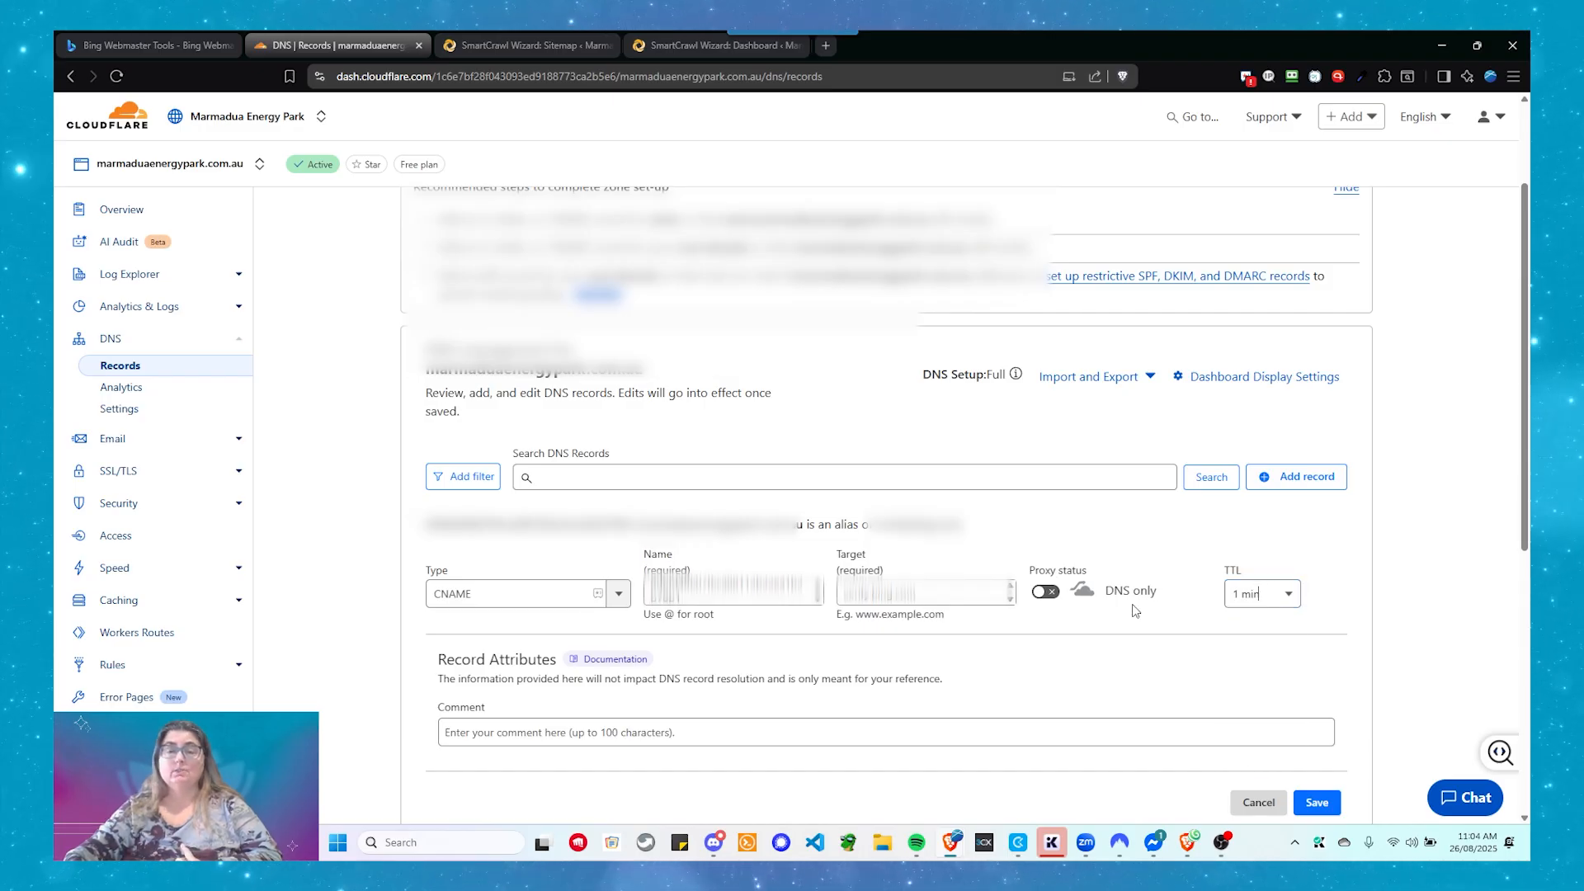
scroll(1135, 610, "down", 1)
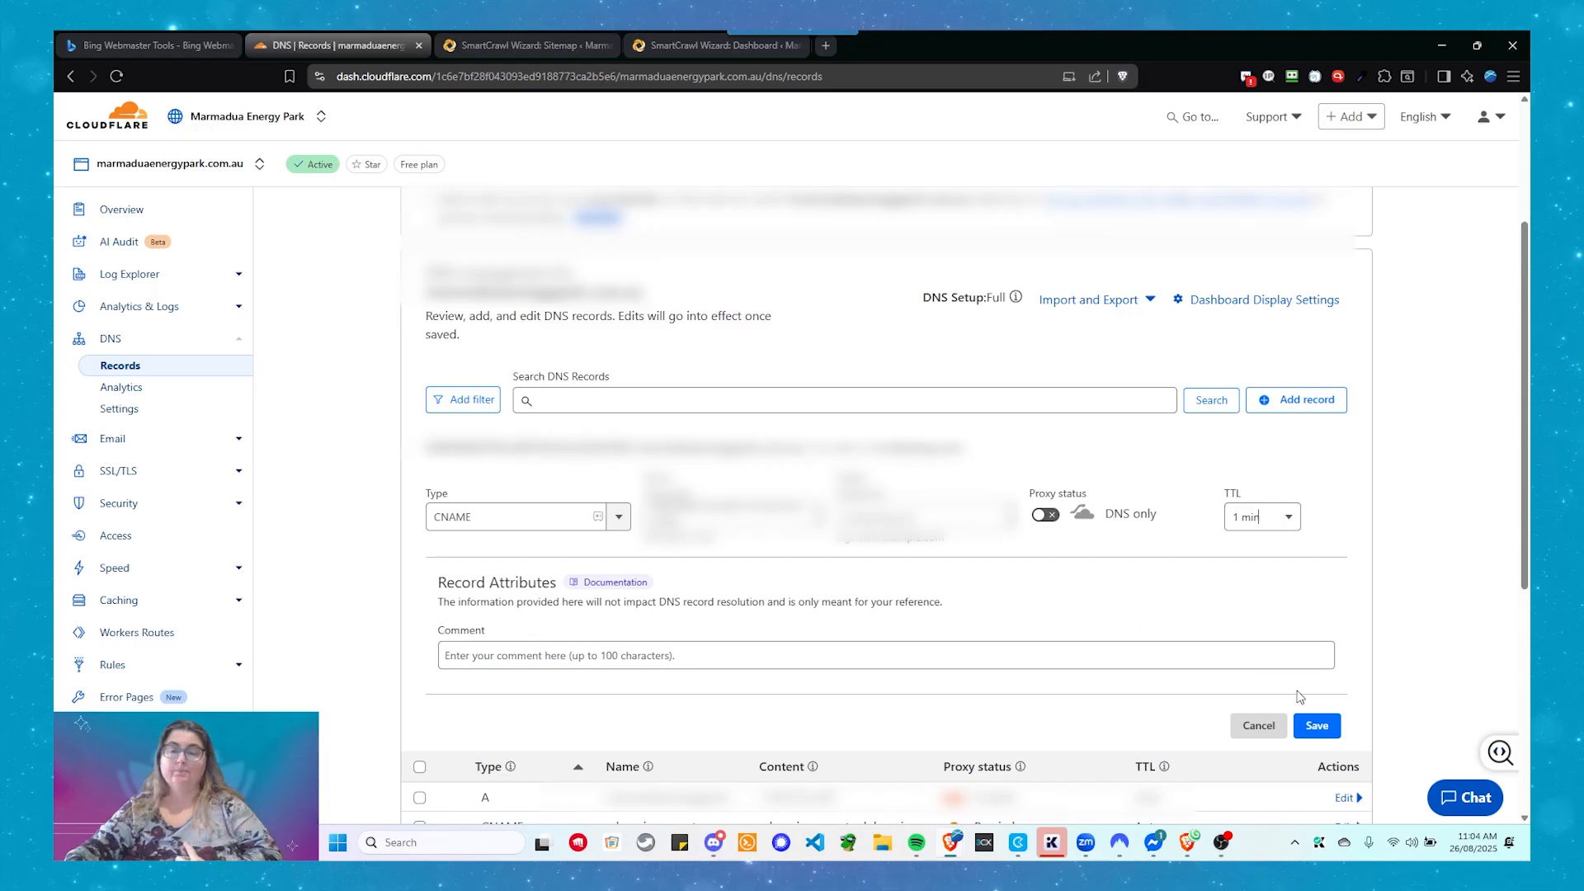
left_click(1317, 731)
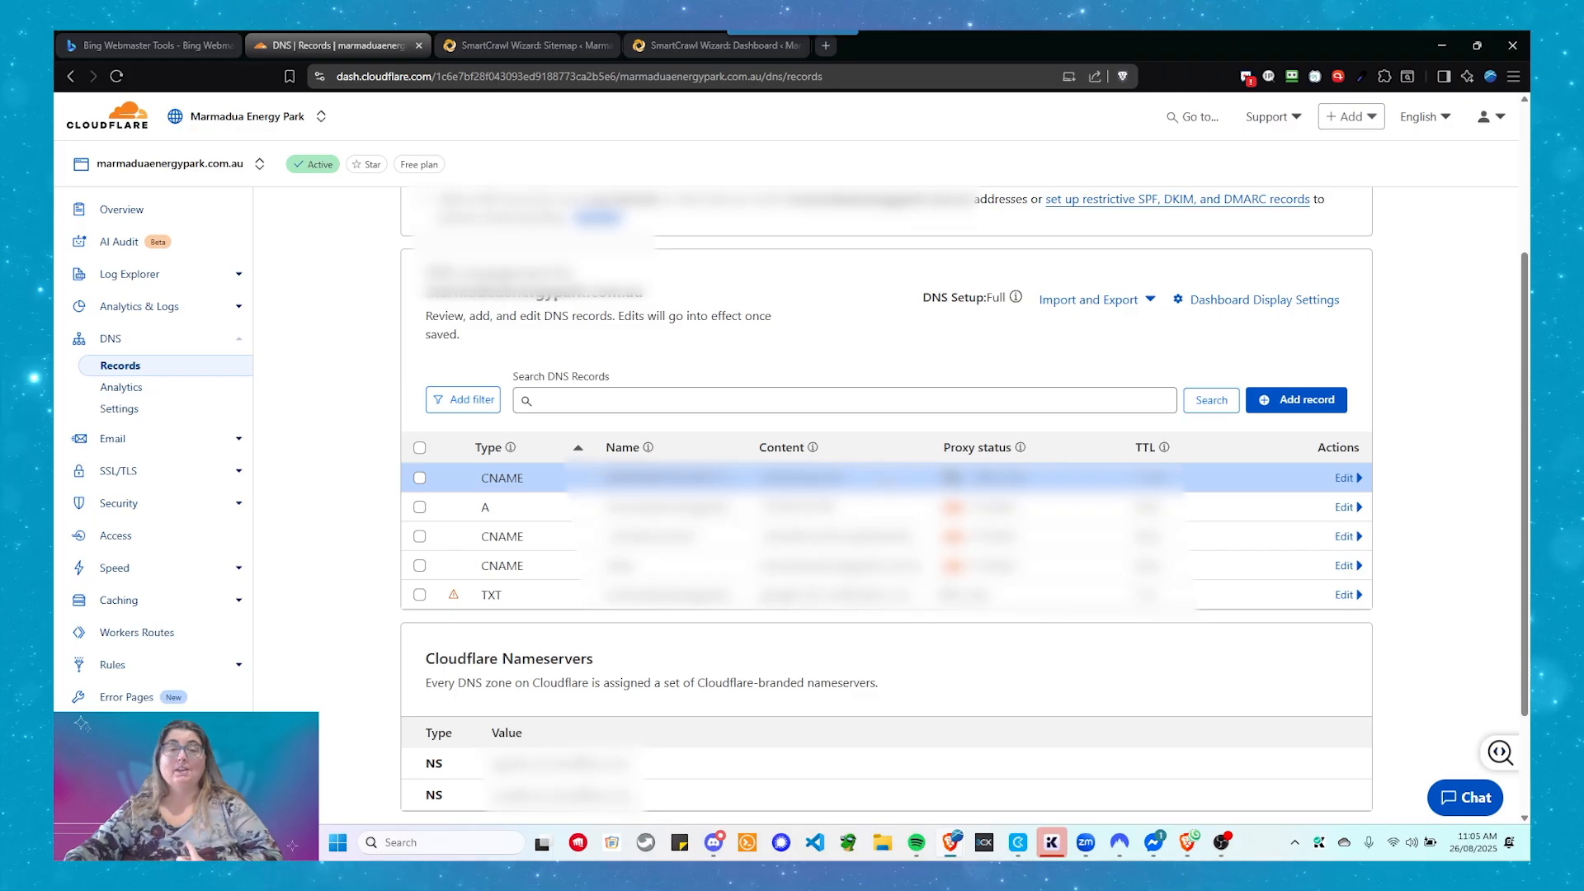
left_click(179, 51)
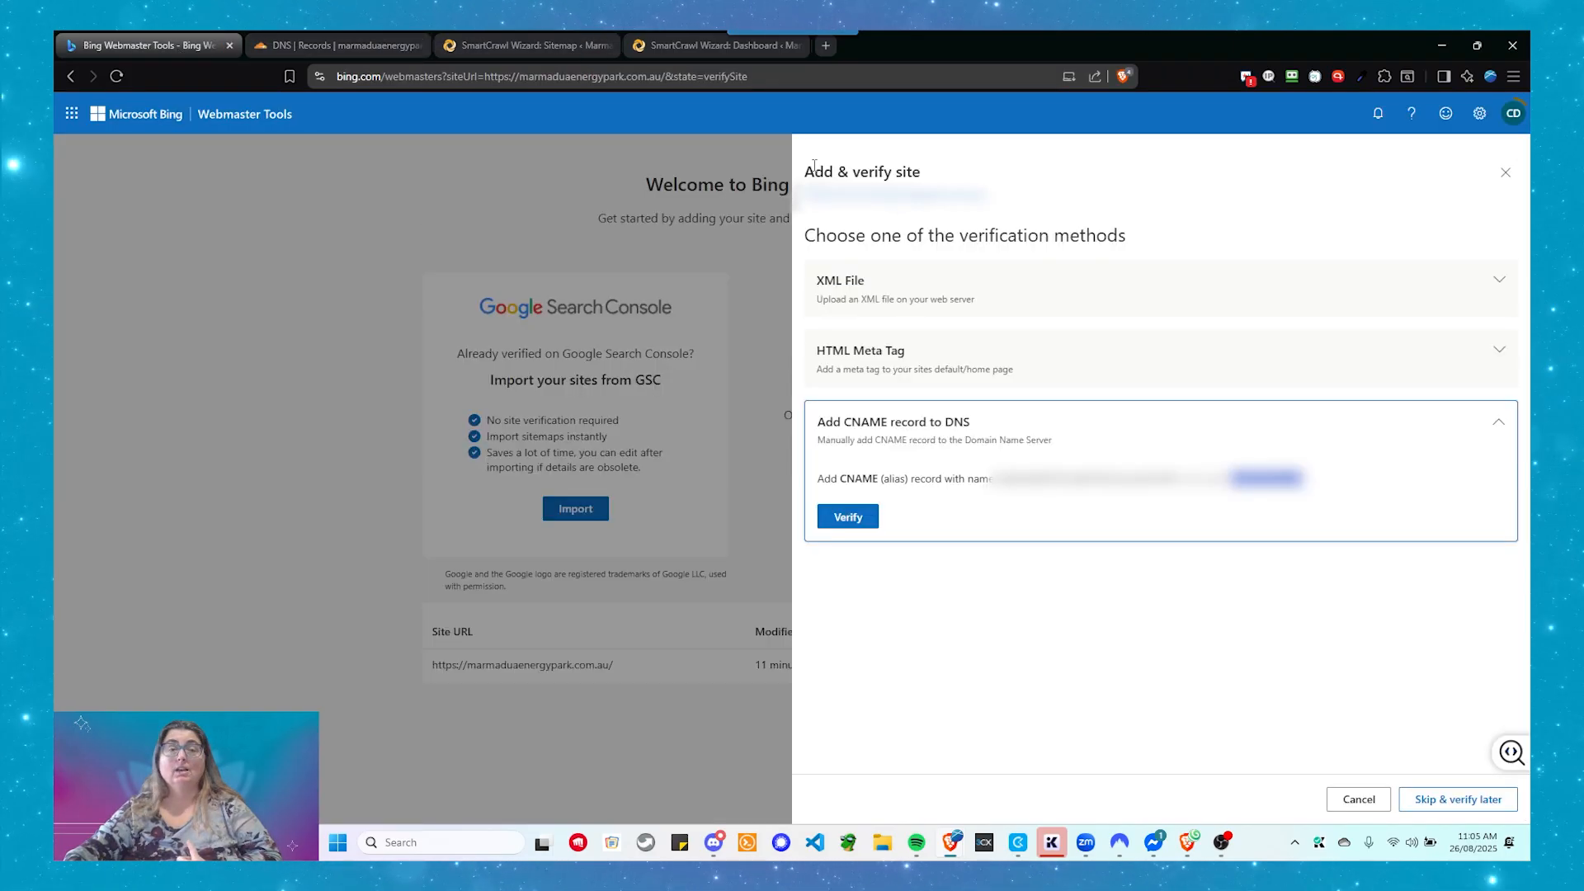
- Verify the site through the CNAME record and close the success message
left_click(860, 517)
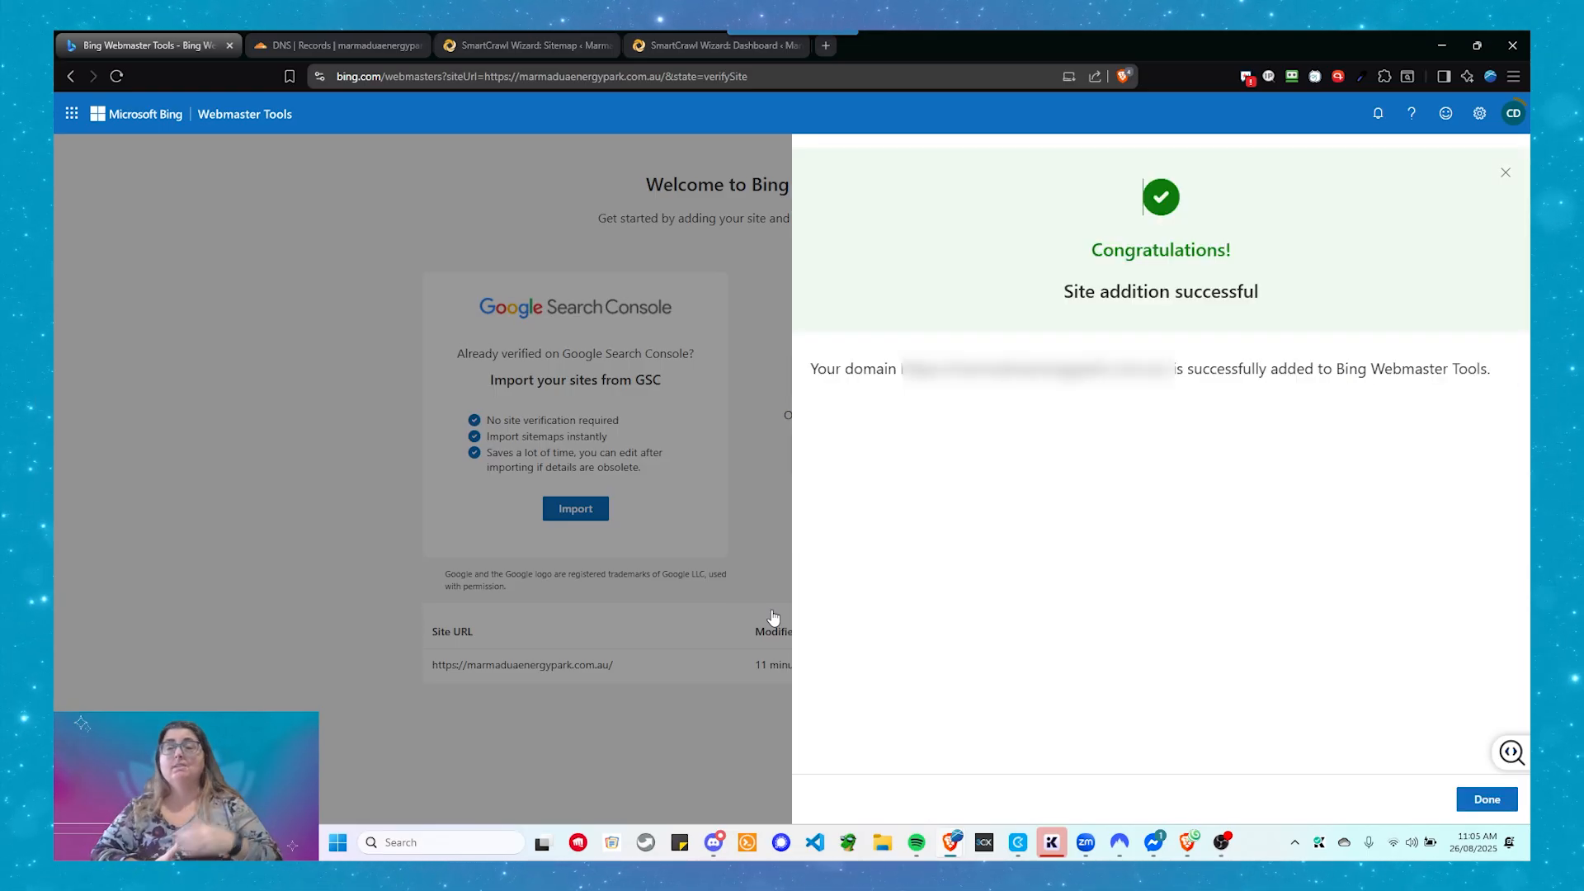
left_click(1495, 798)
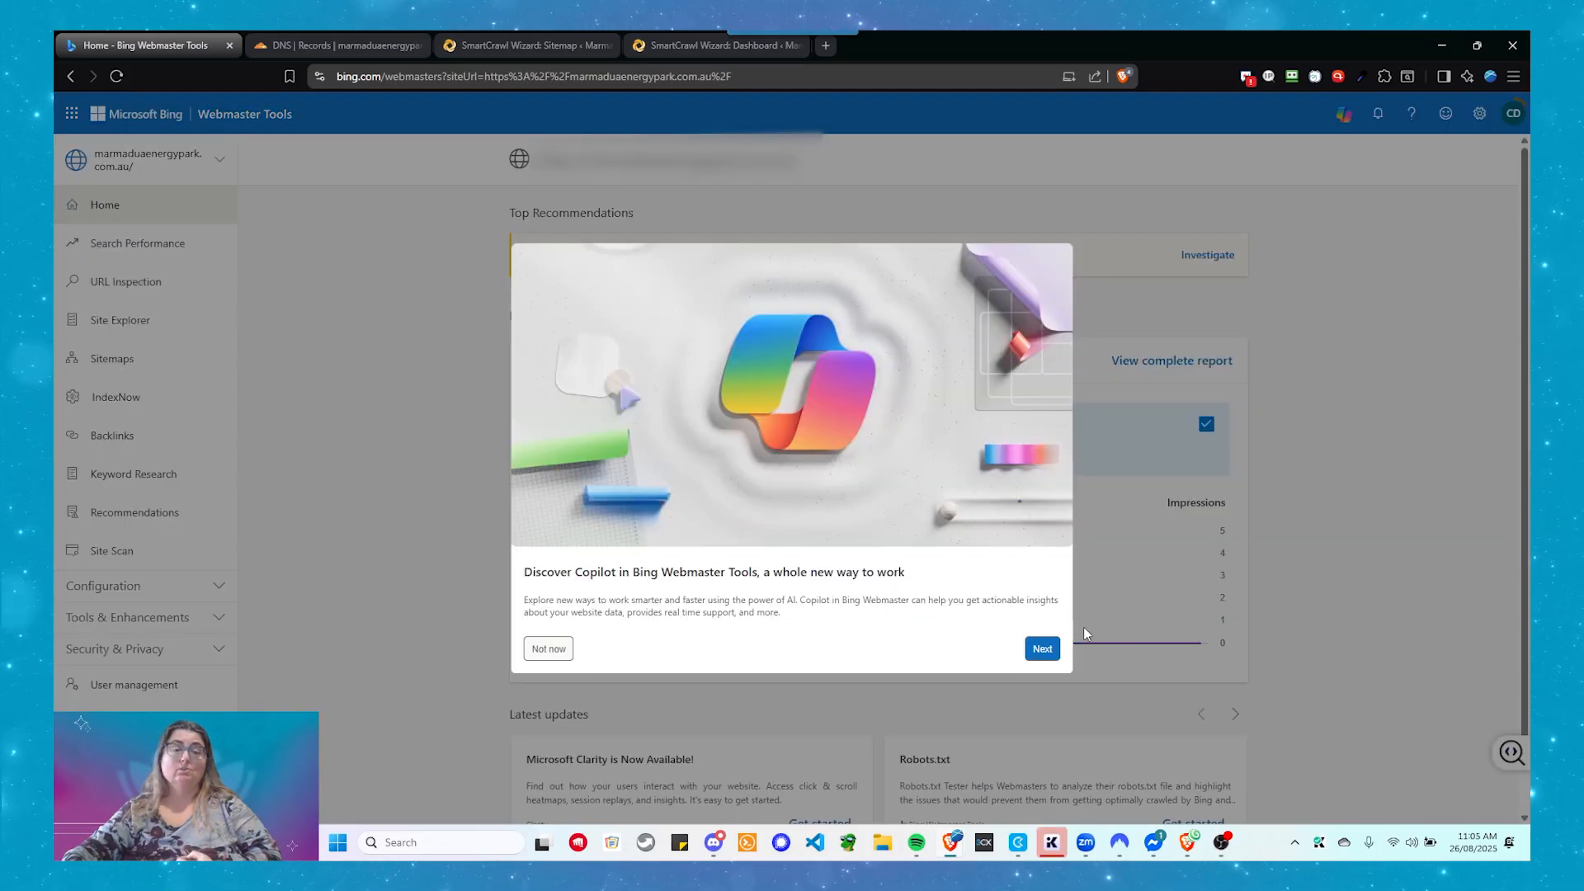
- Dismiss the Copilot introduction, review the inbound links warning, and go to Sitemaps
left_click(550, 649)
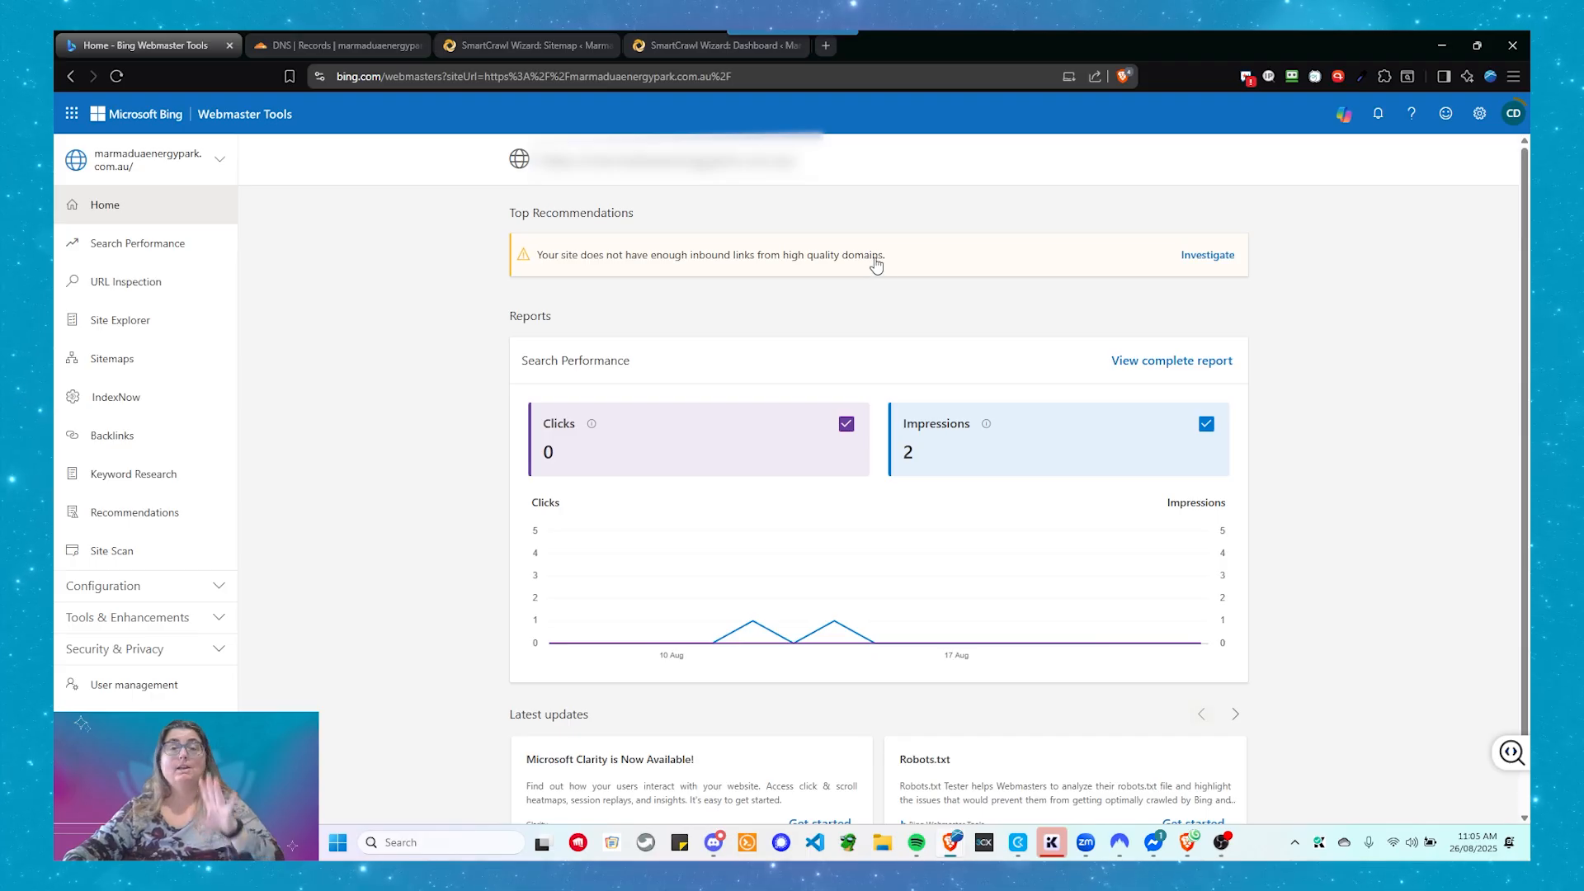
left_click_drag(898, 255, 438, 265)
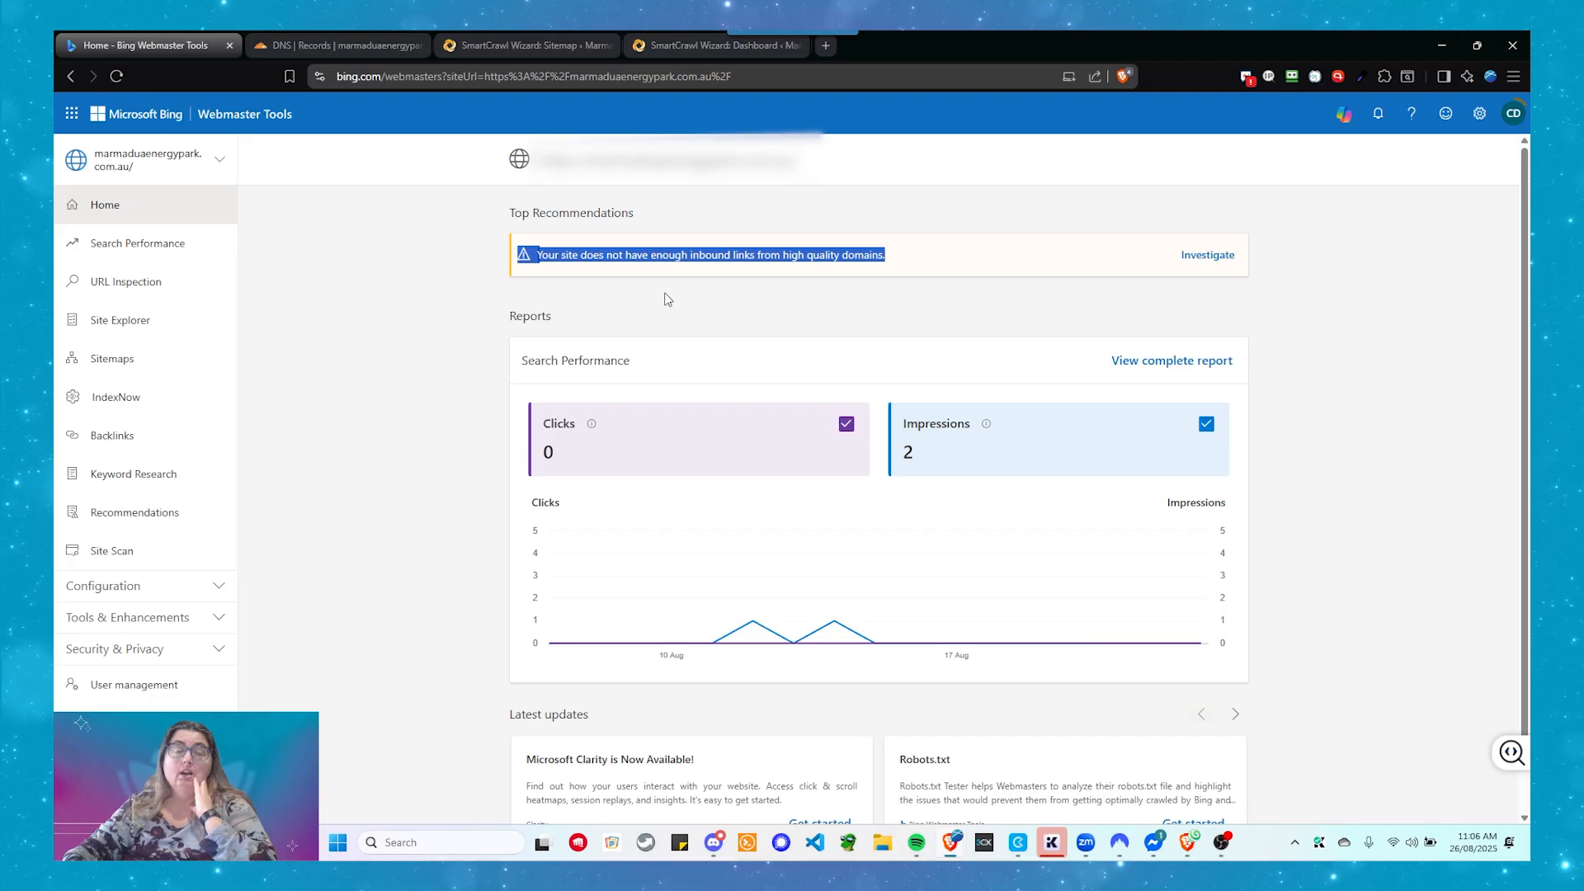
left_click(719, 308)
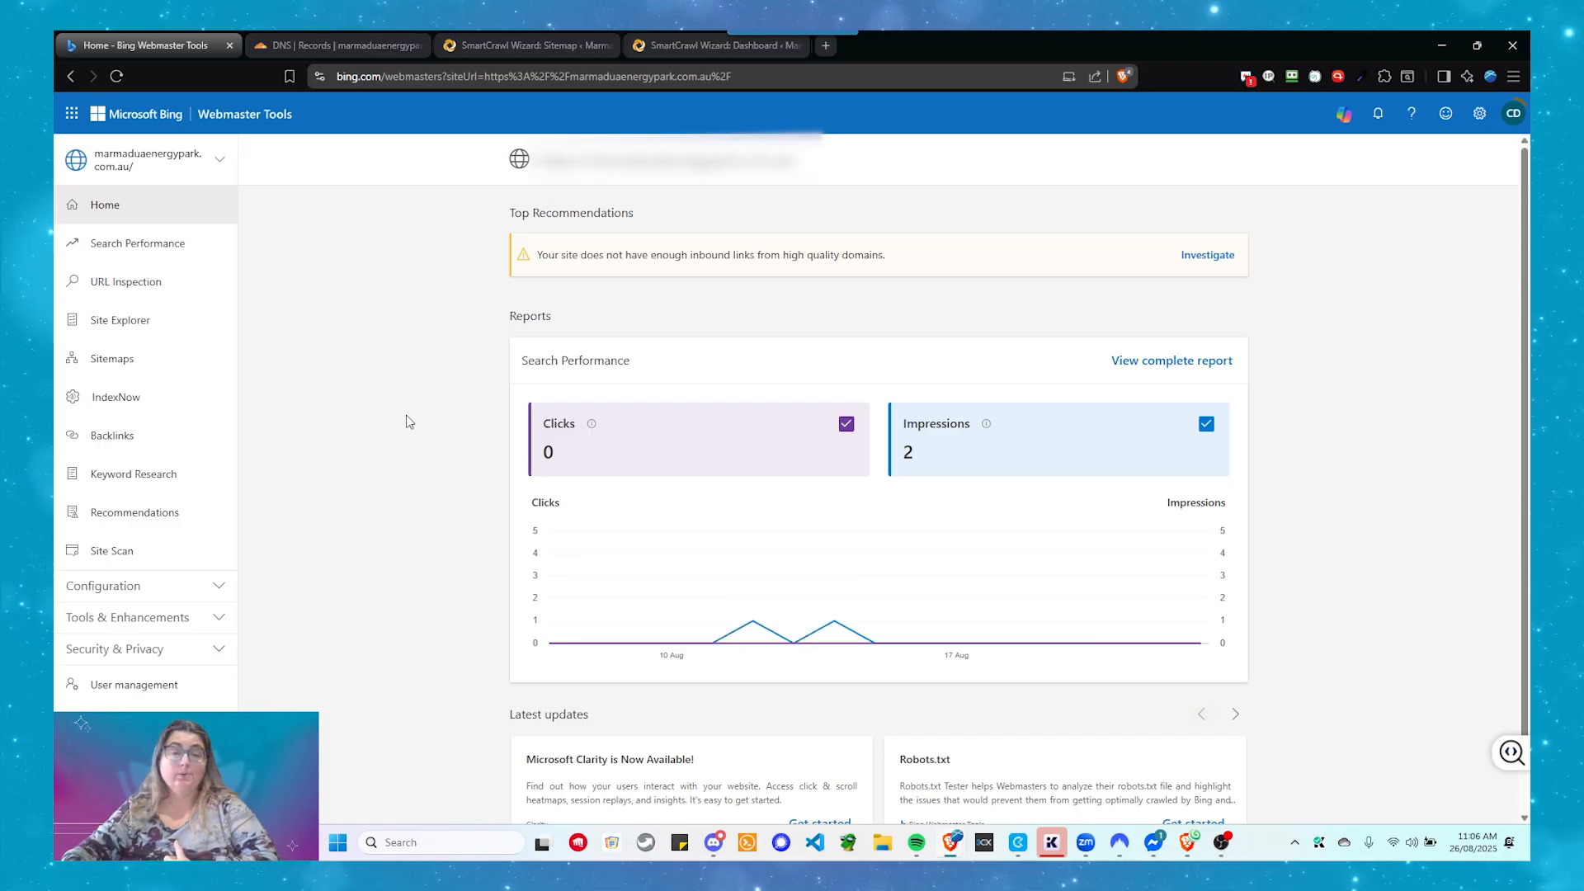
left_click(121, 363)
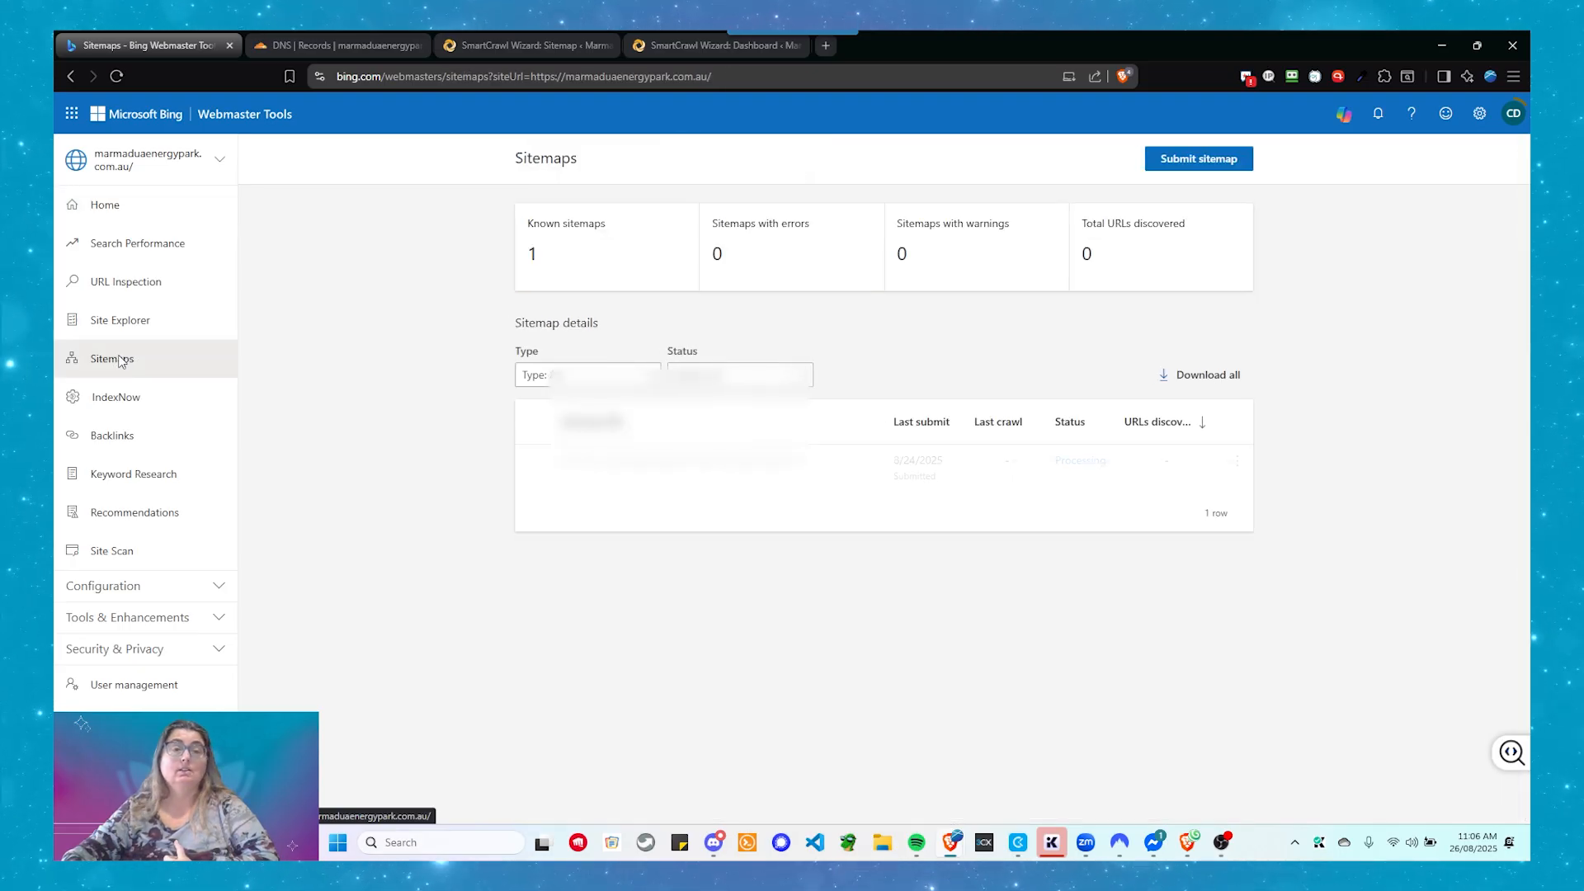
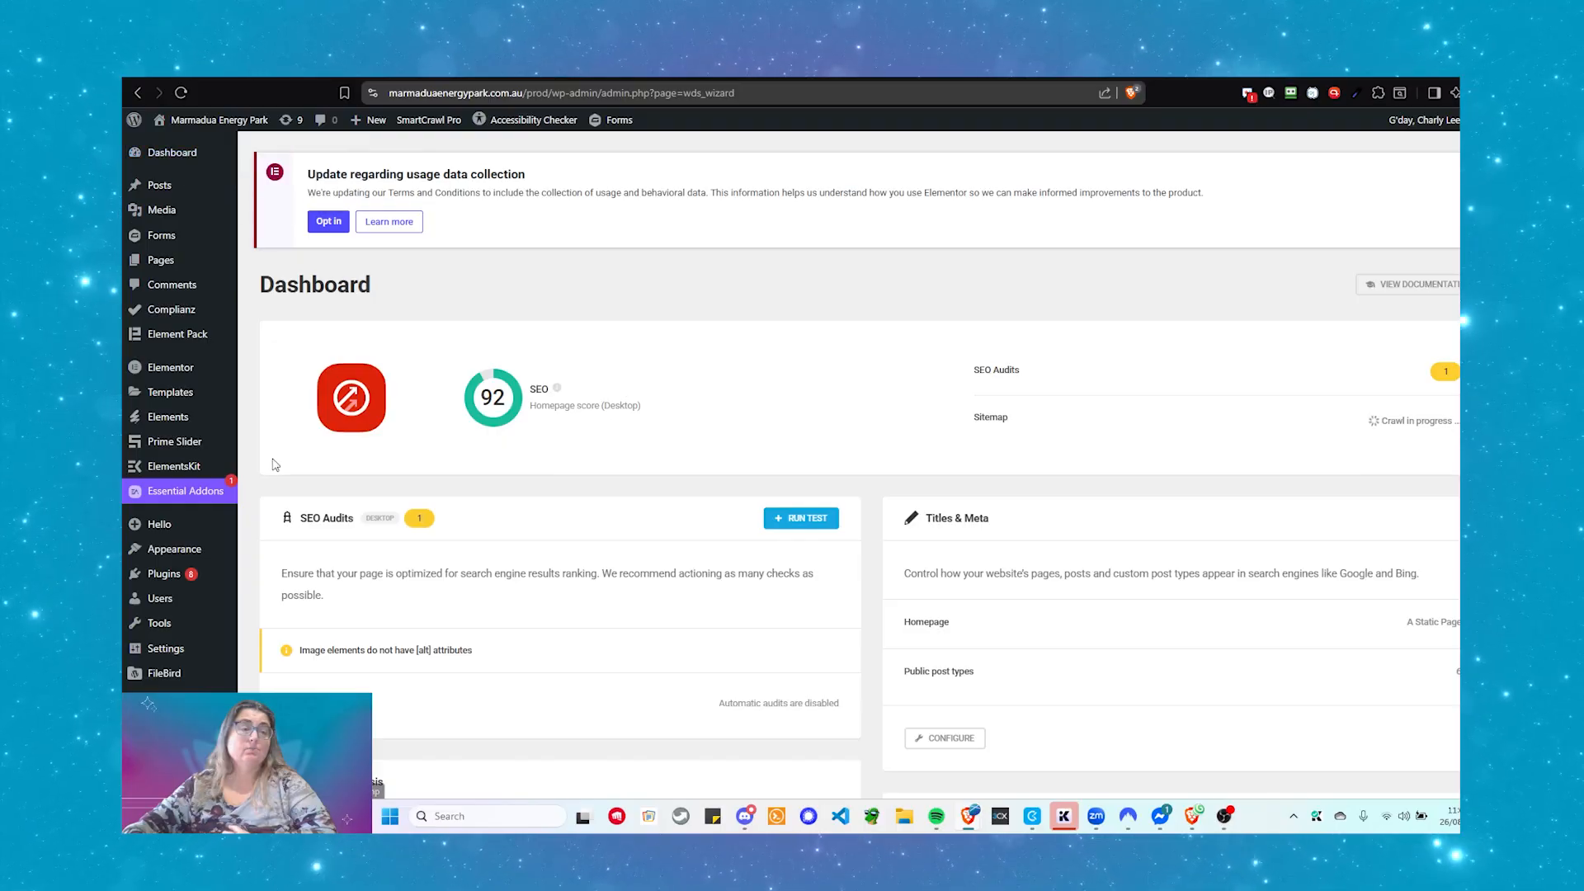
scroll(221, 499, "down", 3)
scroll(221, 499, "down", 2)
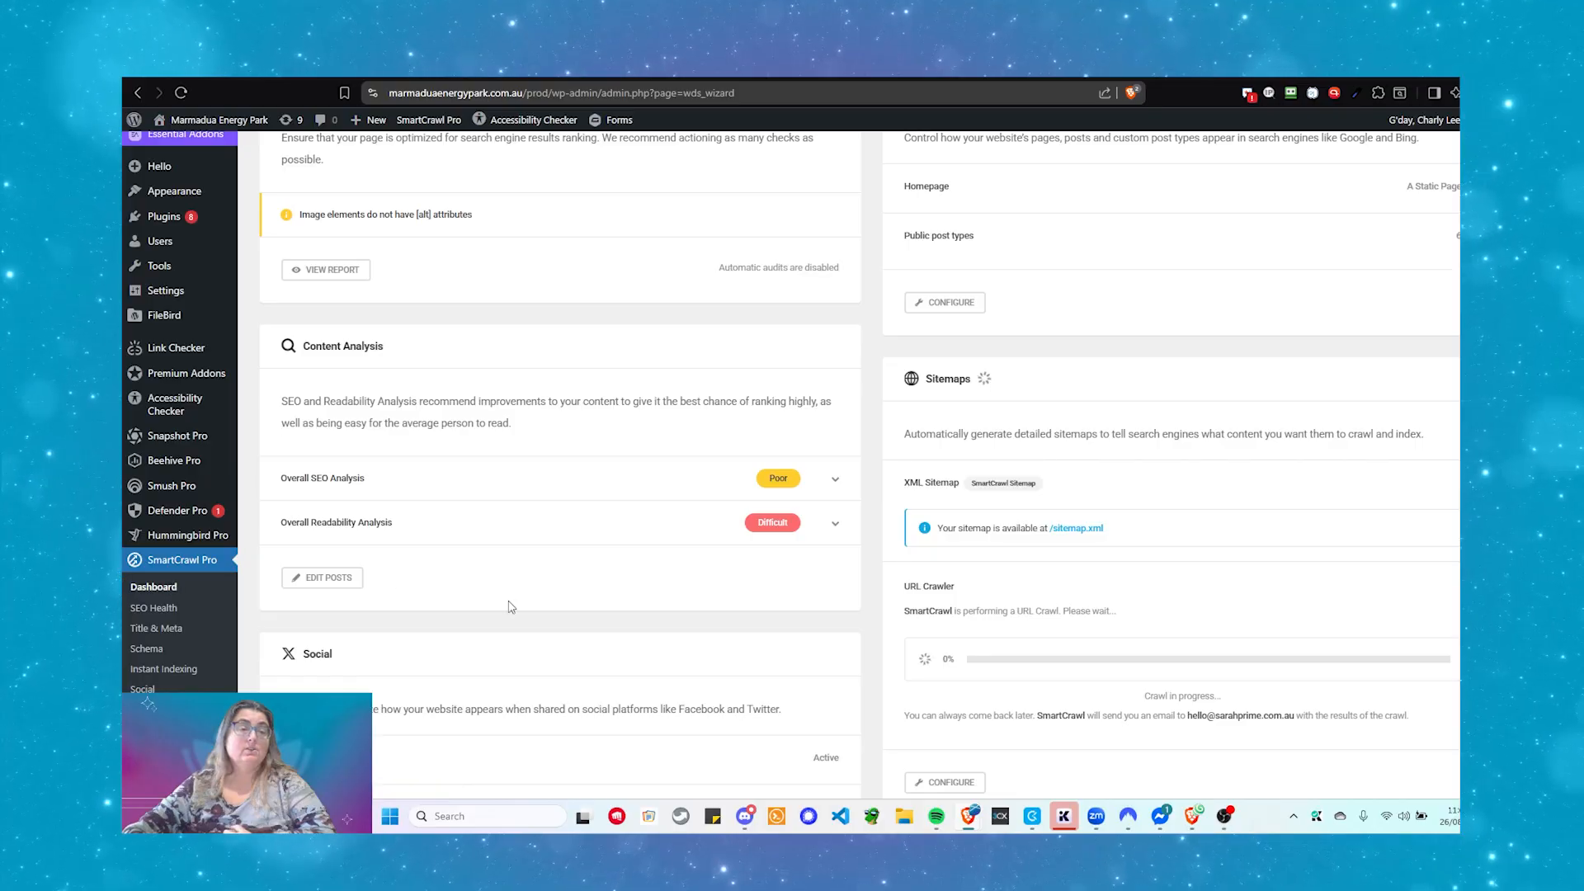
scroll(523, 611, "up", 4)
scroll(523, 610, "up", 2)
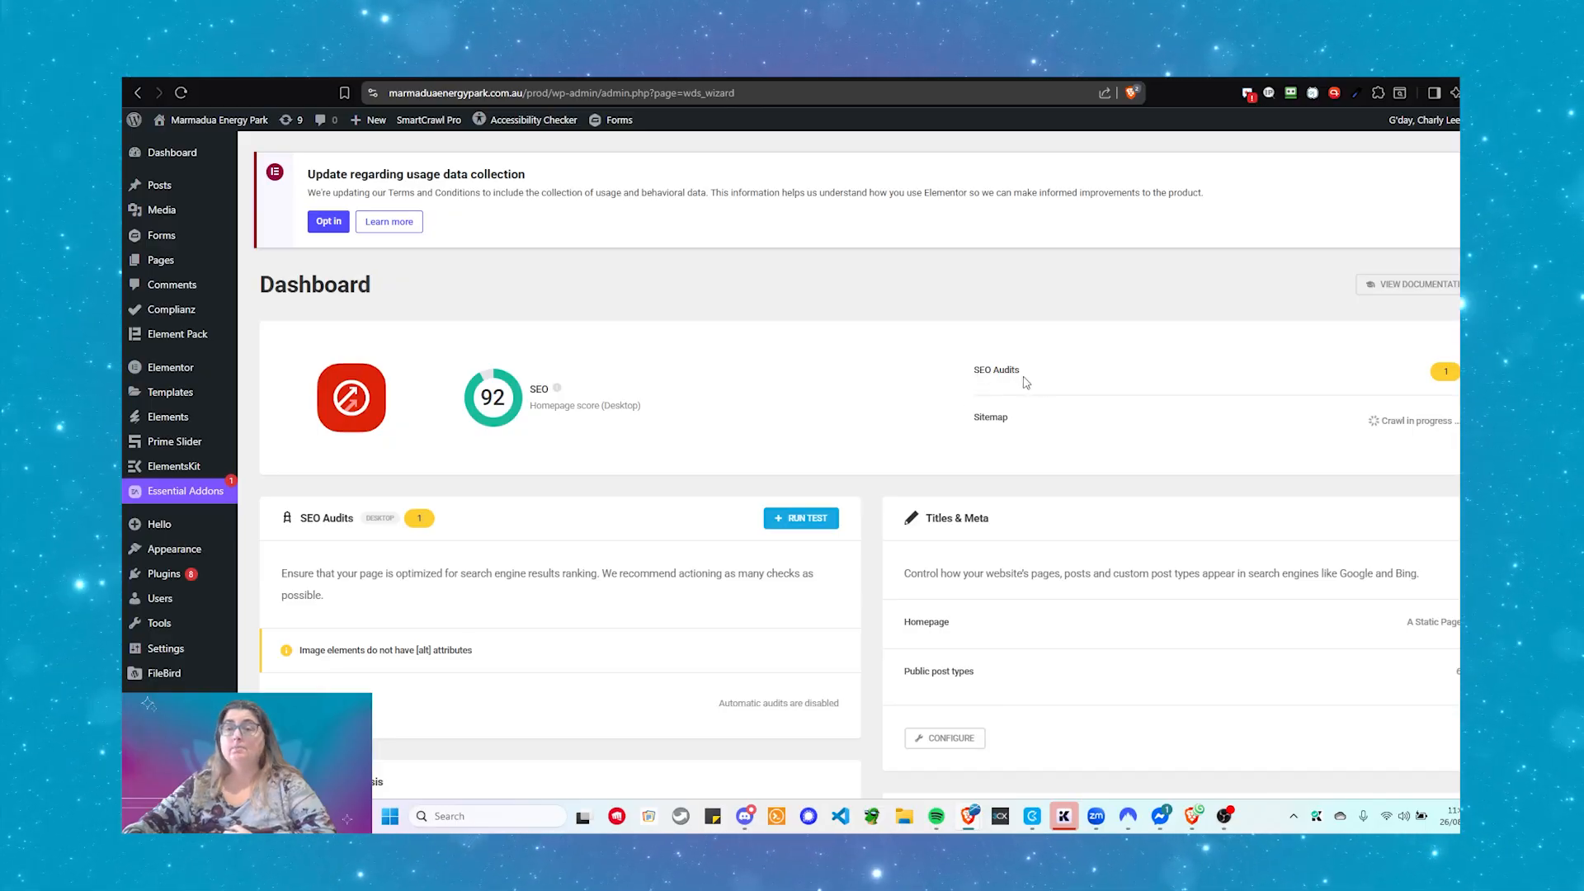
scroll(1180, 402, "down", 1)
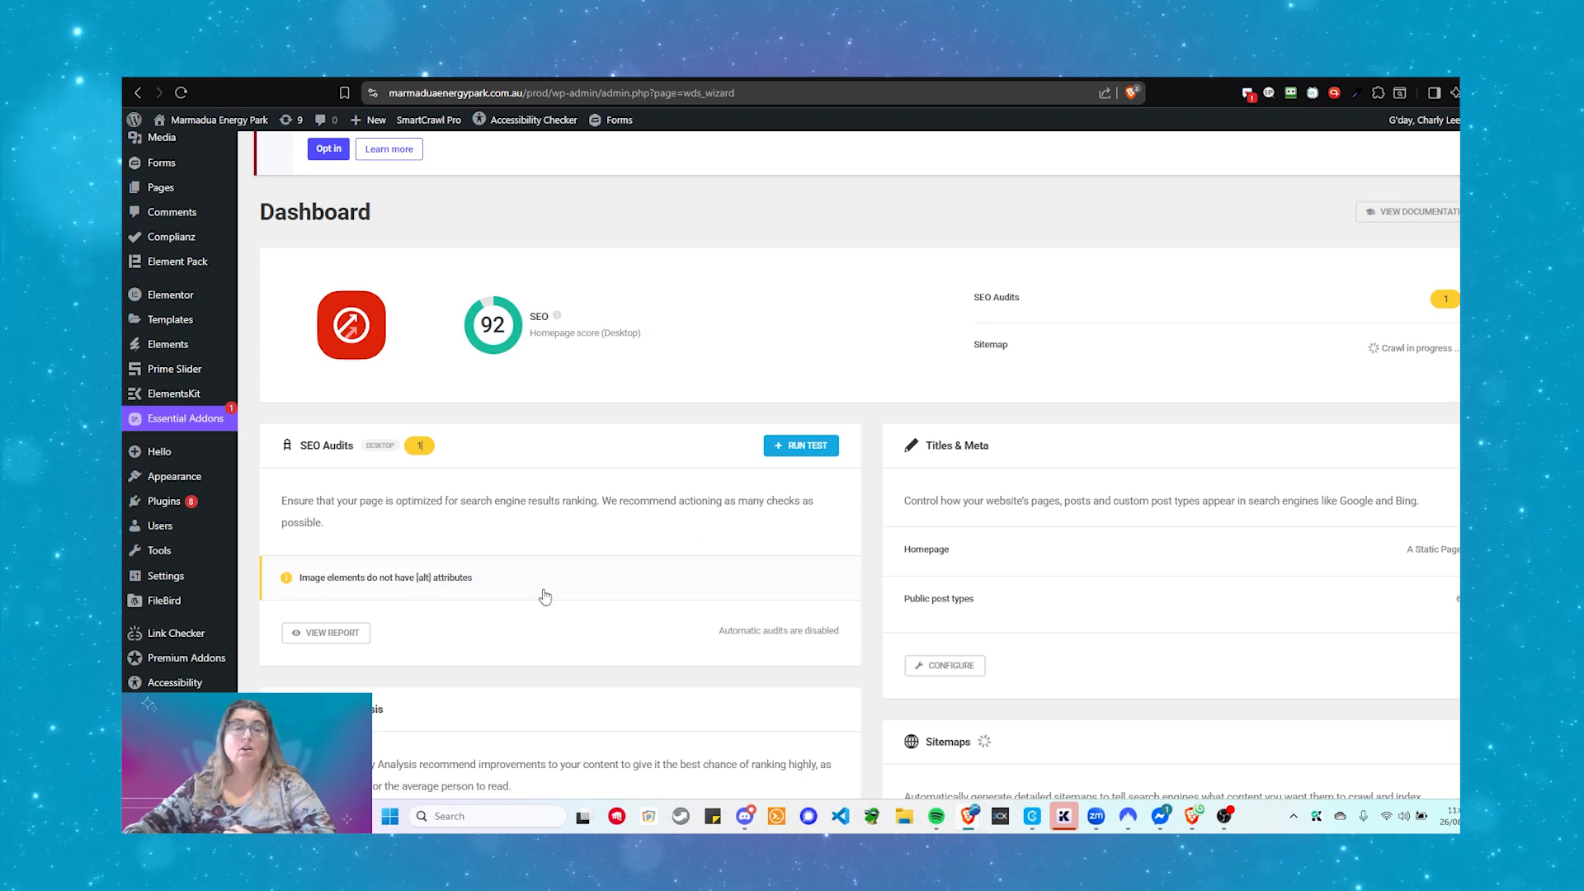
scroll(545, 596, "down", 1)
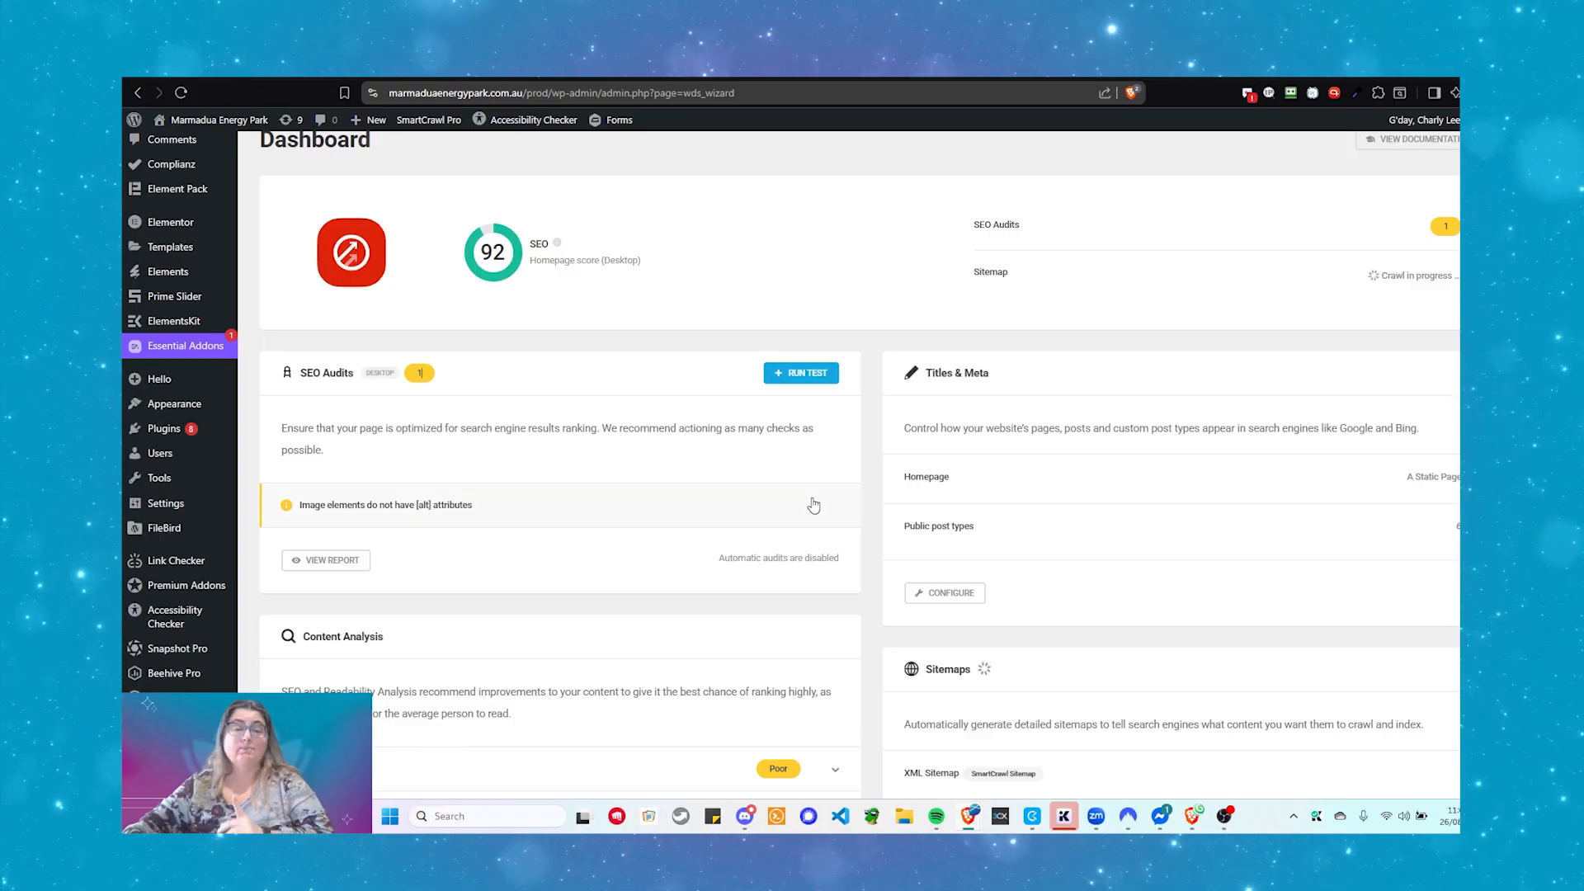
scroll(819, 495, "down", 1)
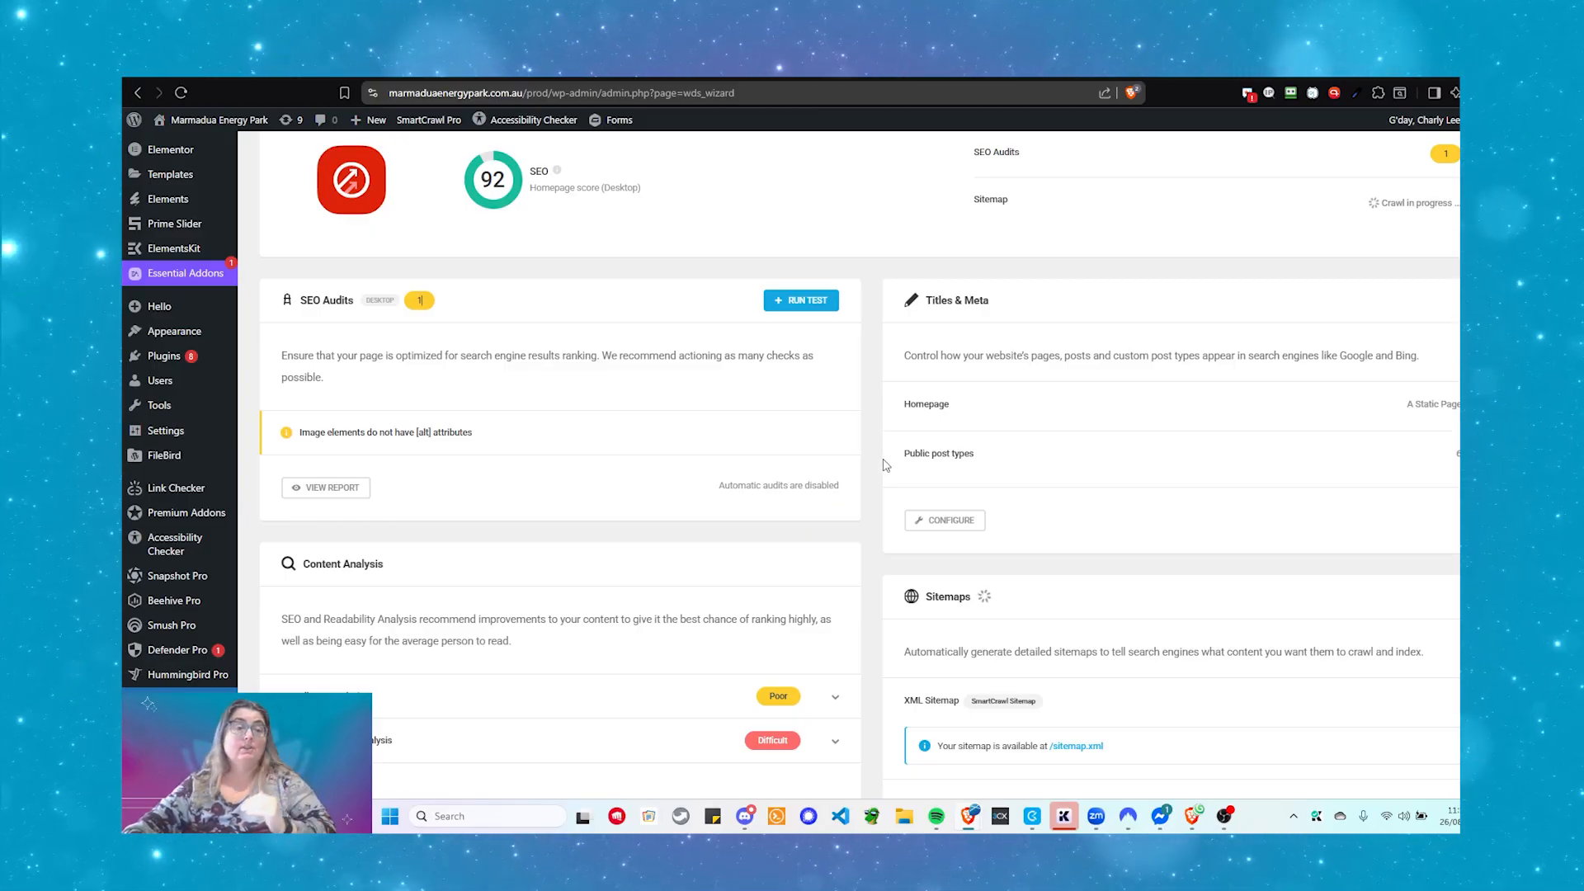
scroll(885, 462, "down", 3)
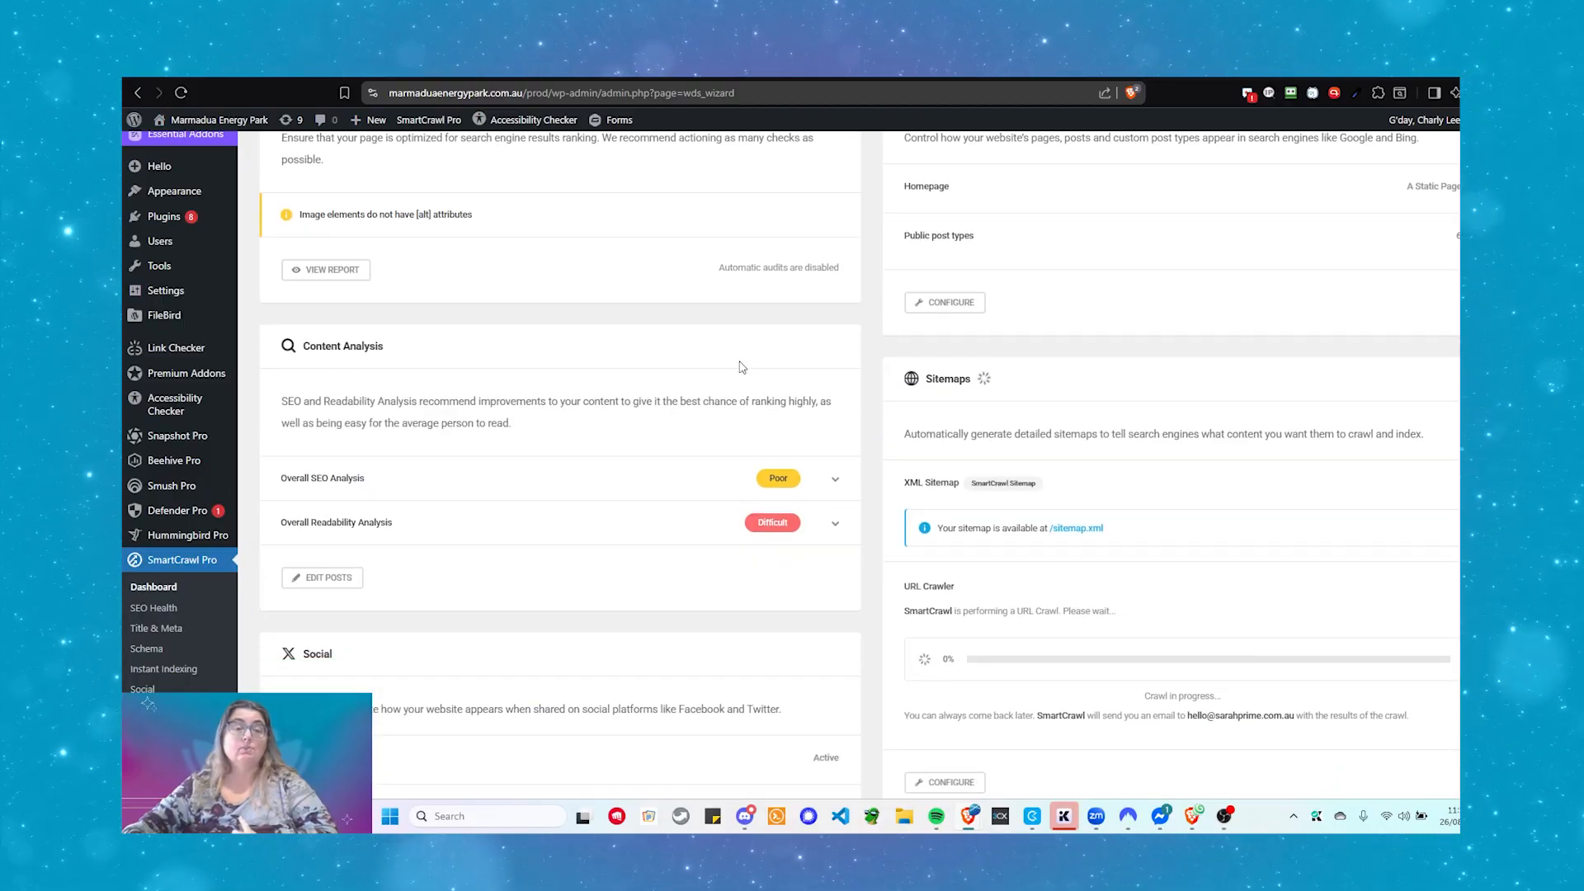
scroll(702, 433, "down", 1)
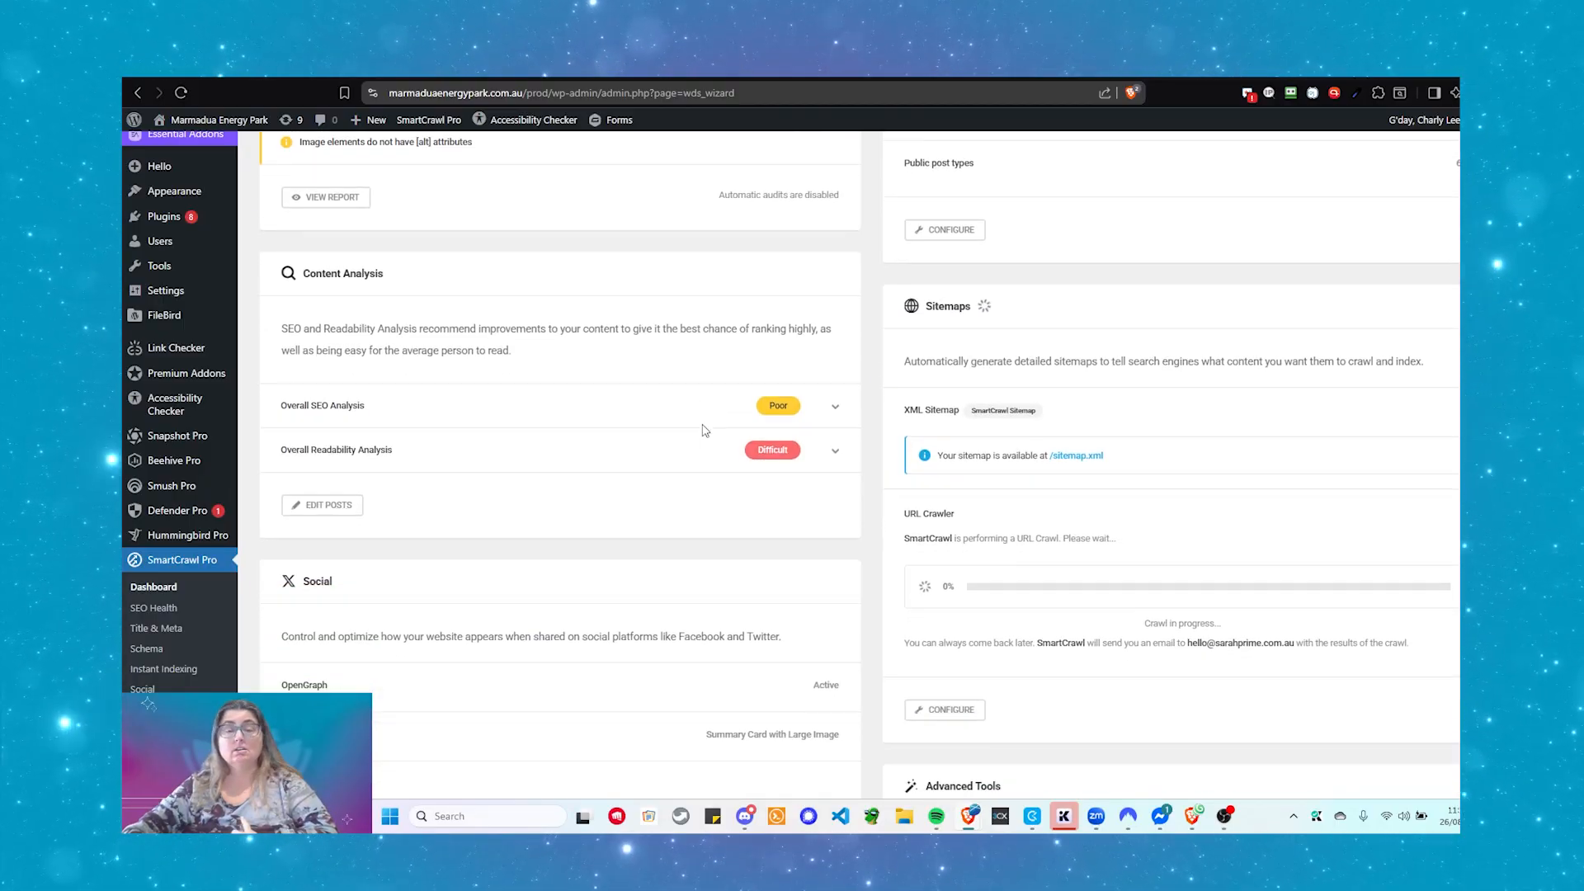
scroll(703, 434, "up", 1)
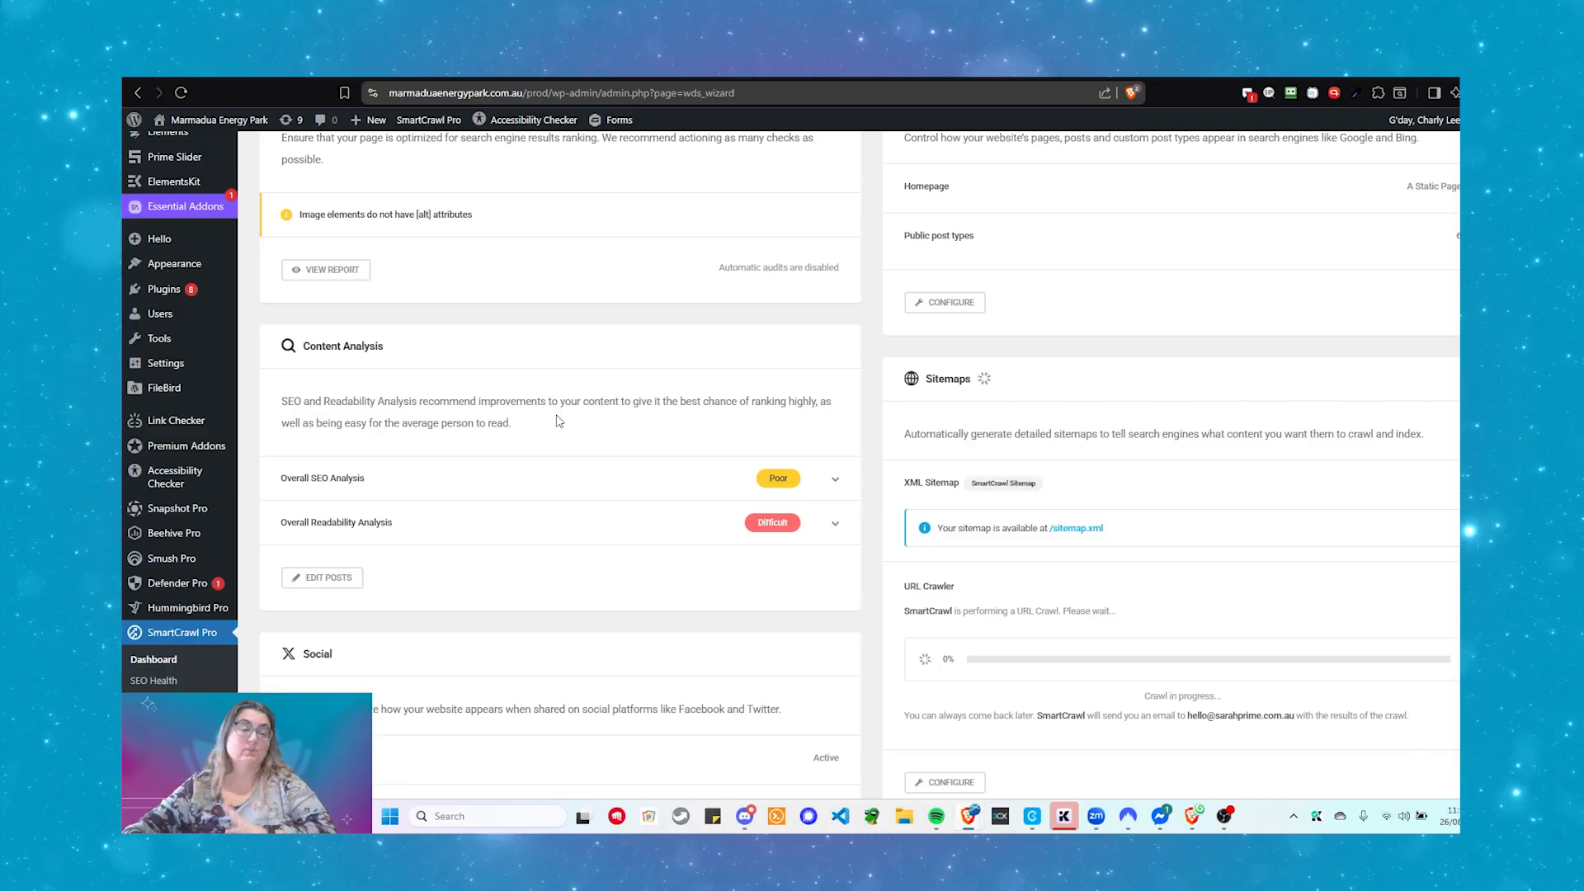
scroll(558, 421, "down", 3)
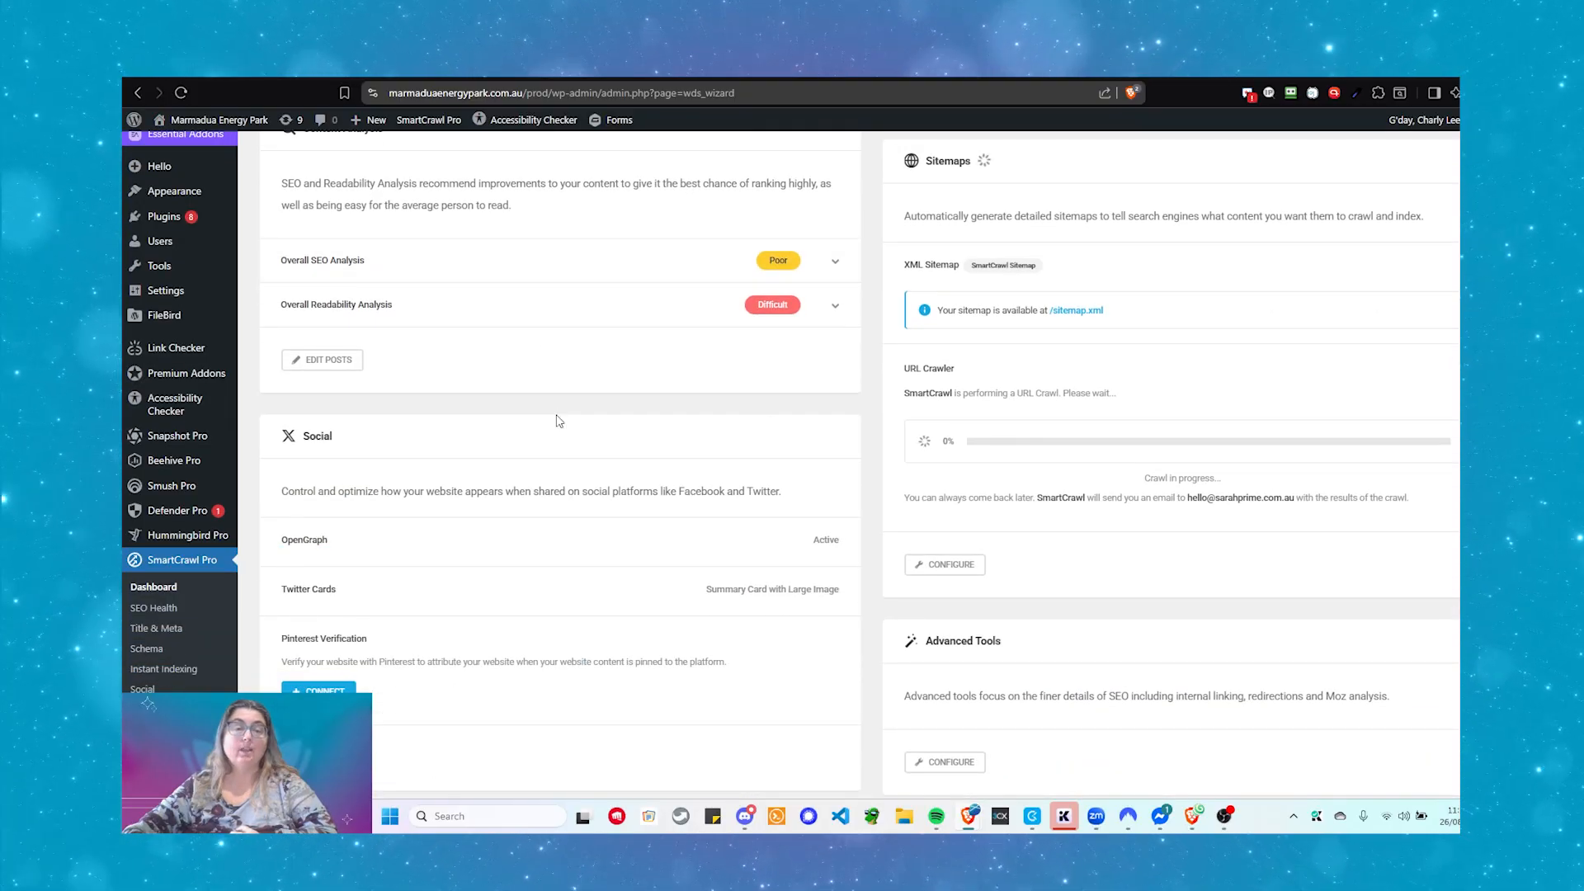
scroll(558, 420, "down", 1)
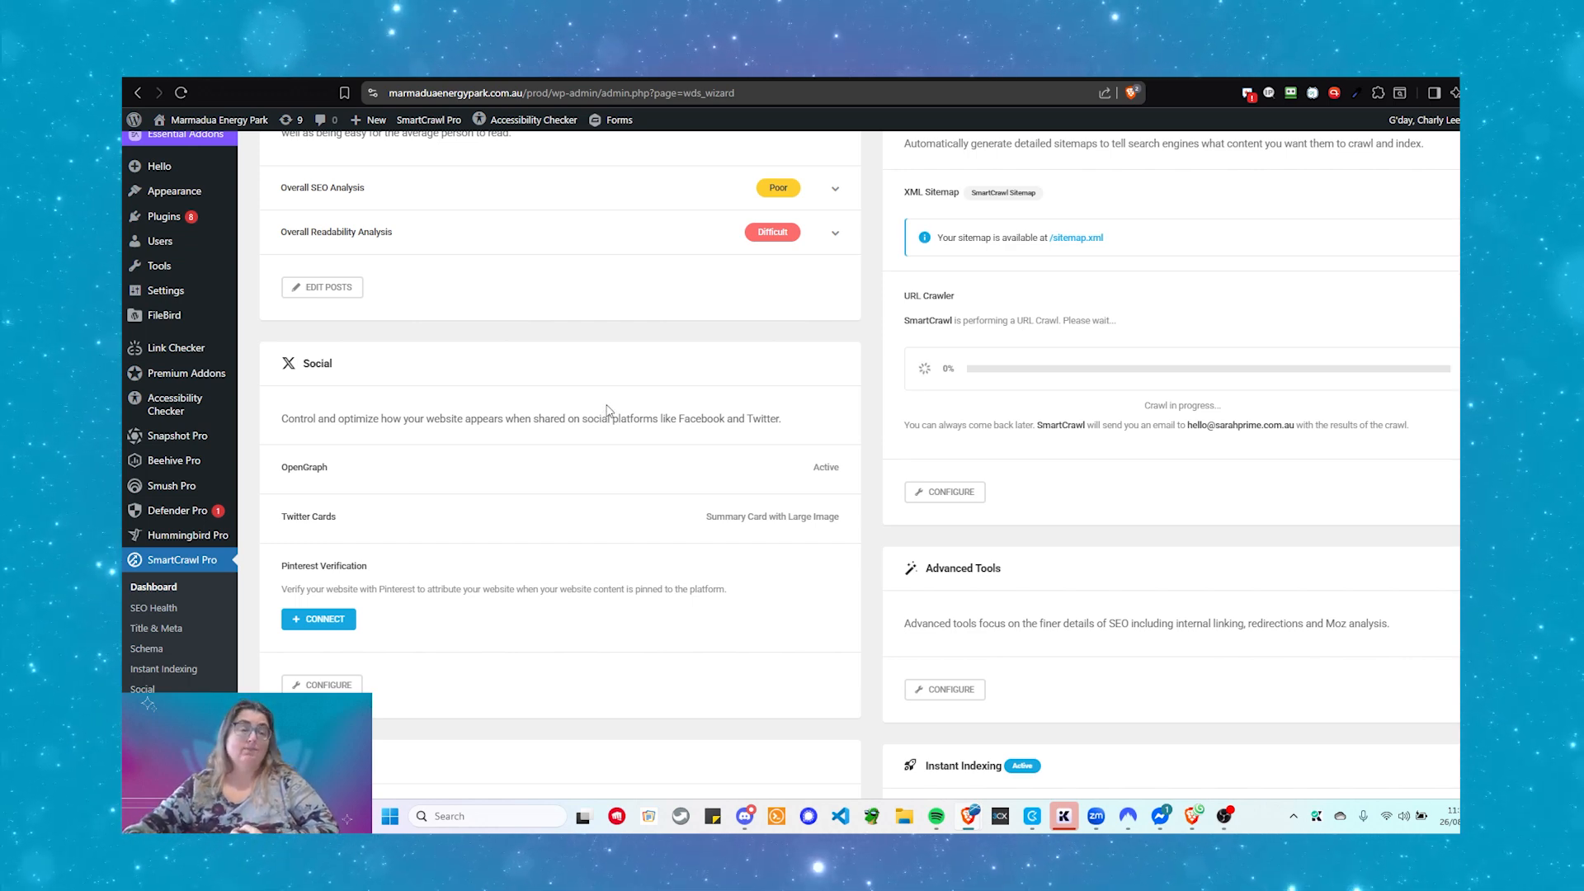
scroll(607, 408, "down", 4)
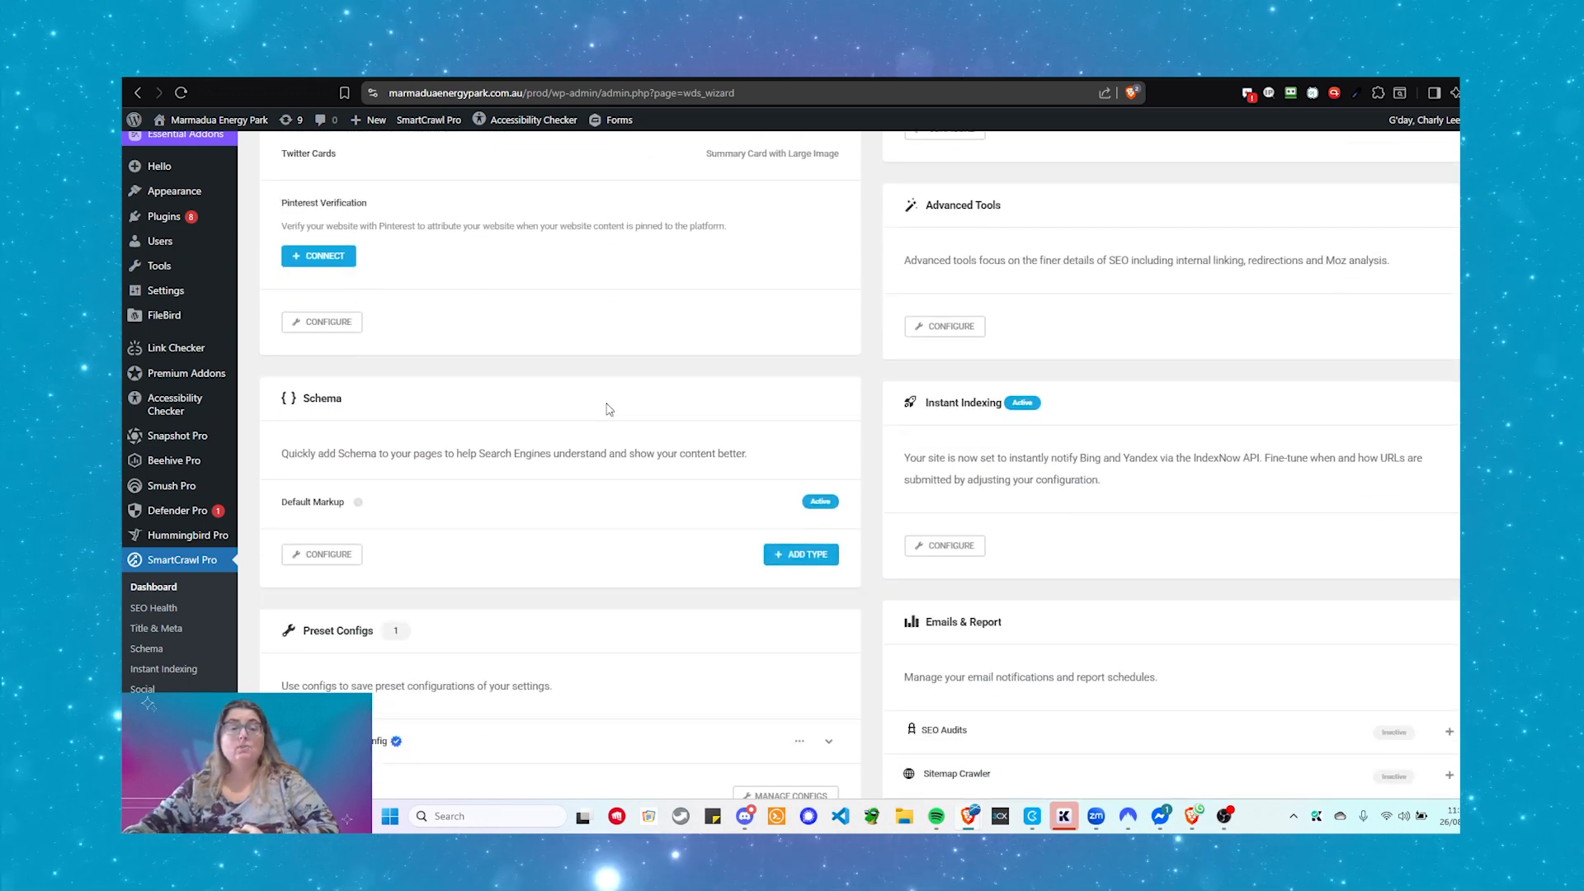
scroll(607, 408, "down", 2)
scroll(607, 409, "up", 2)
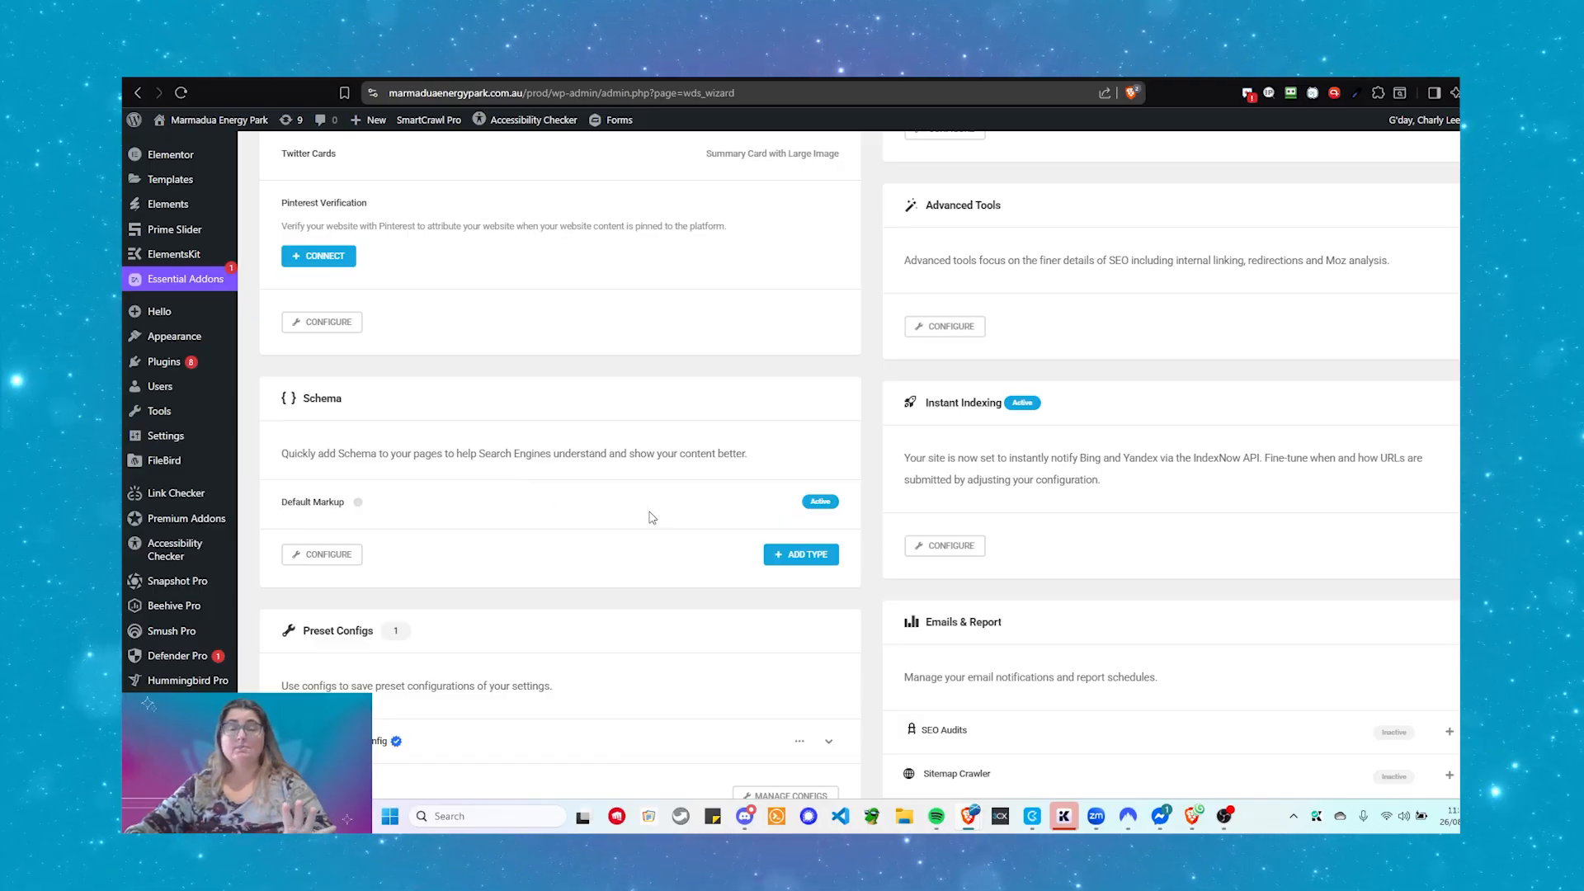
scroll(651, 517, "up", 5)
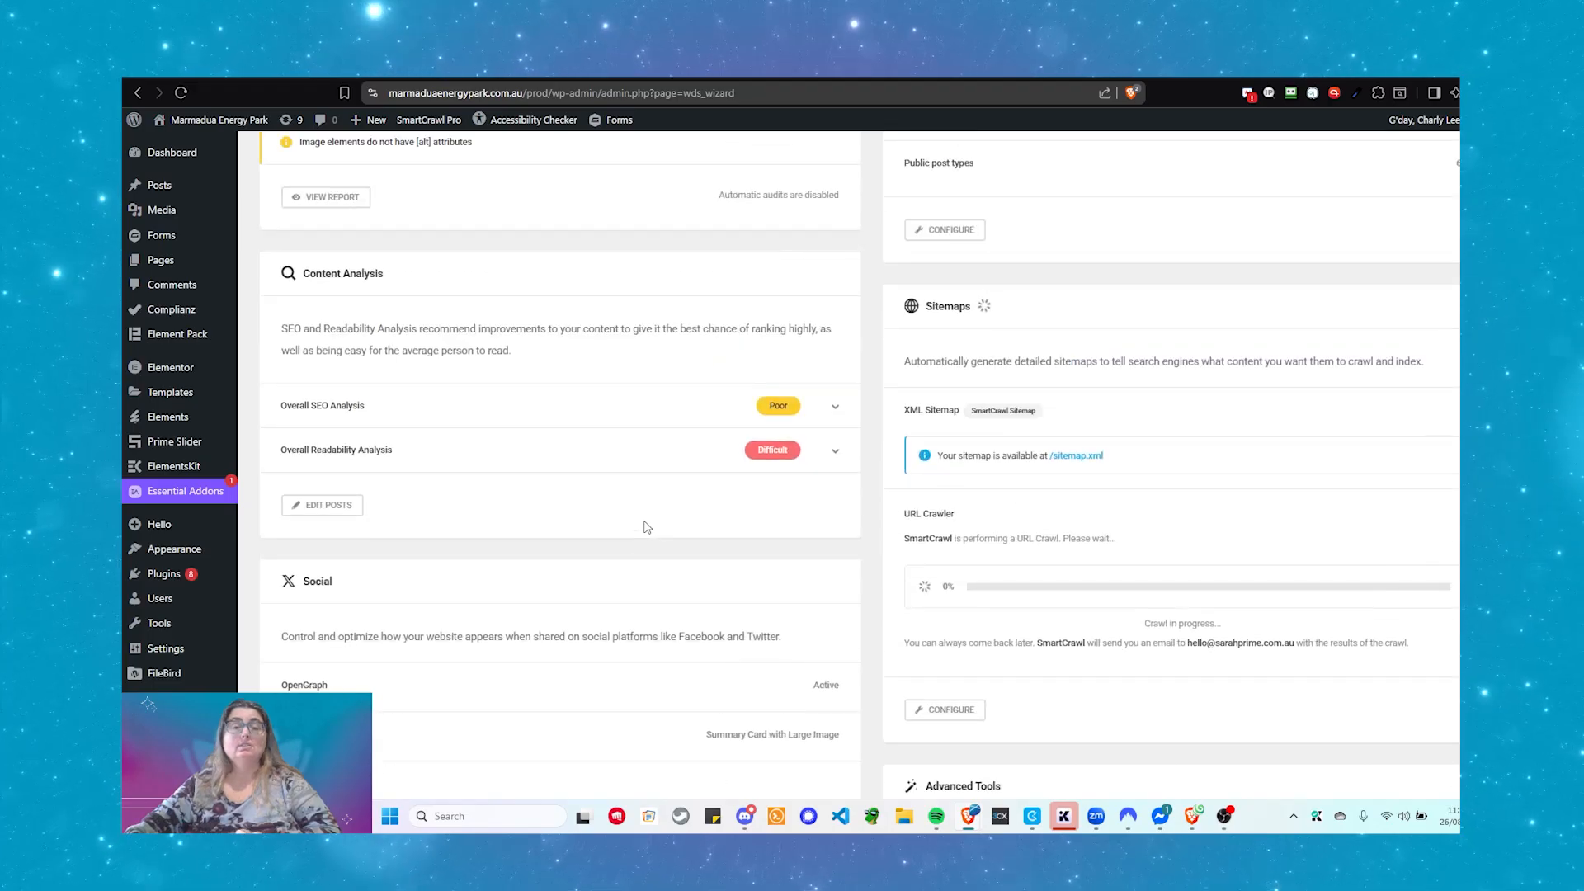
scroll(644, 523, "down", 5)
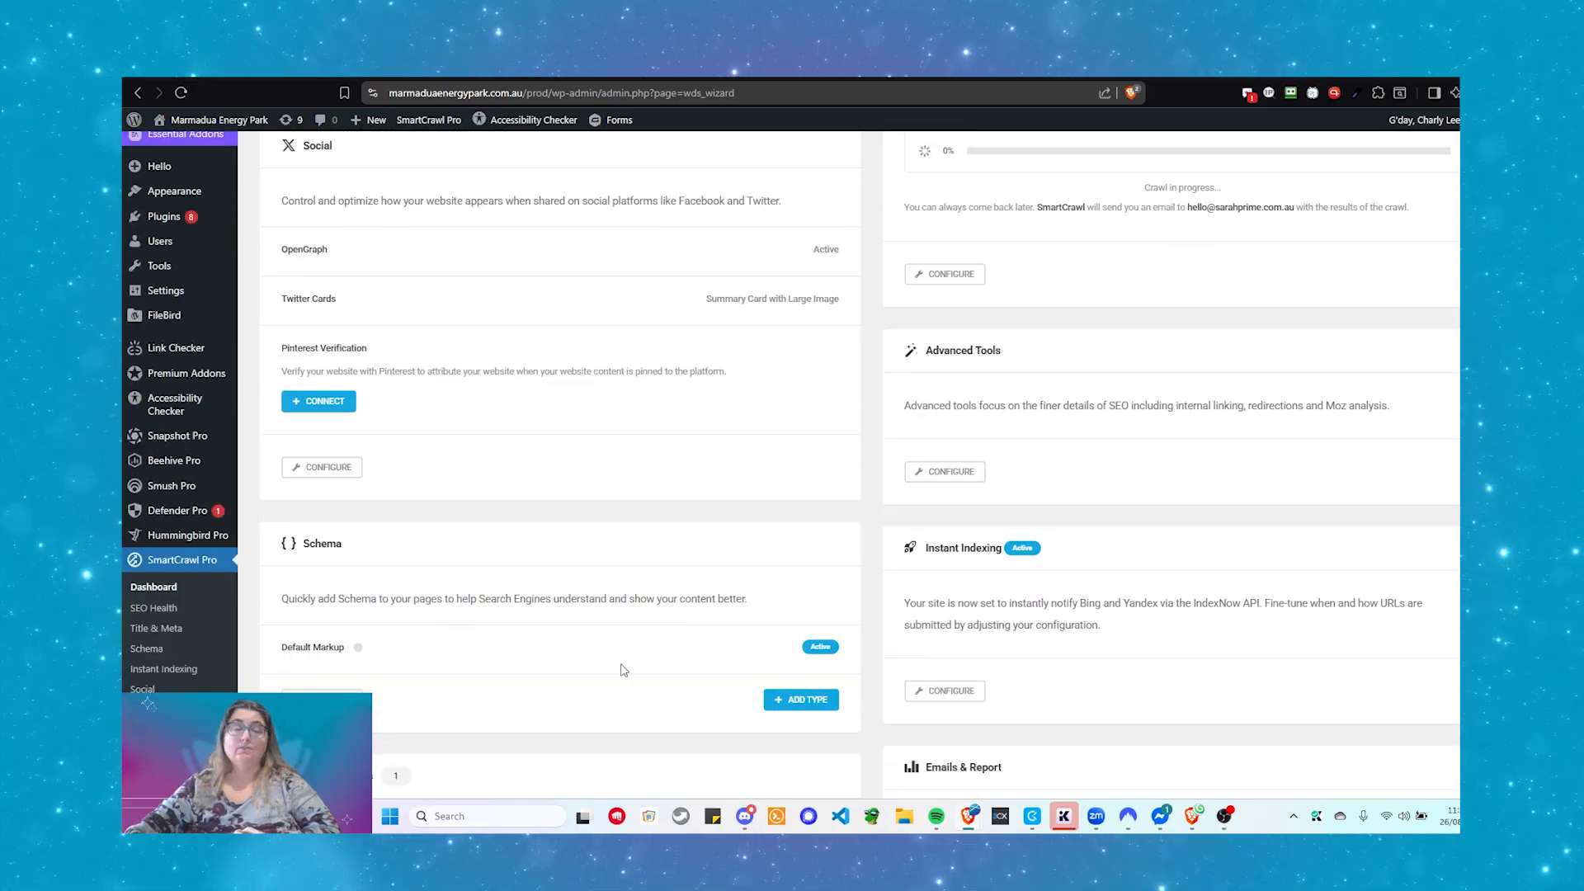
scroll(624, 670, "up", 8)
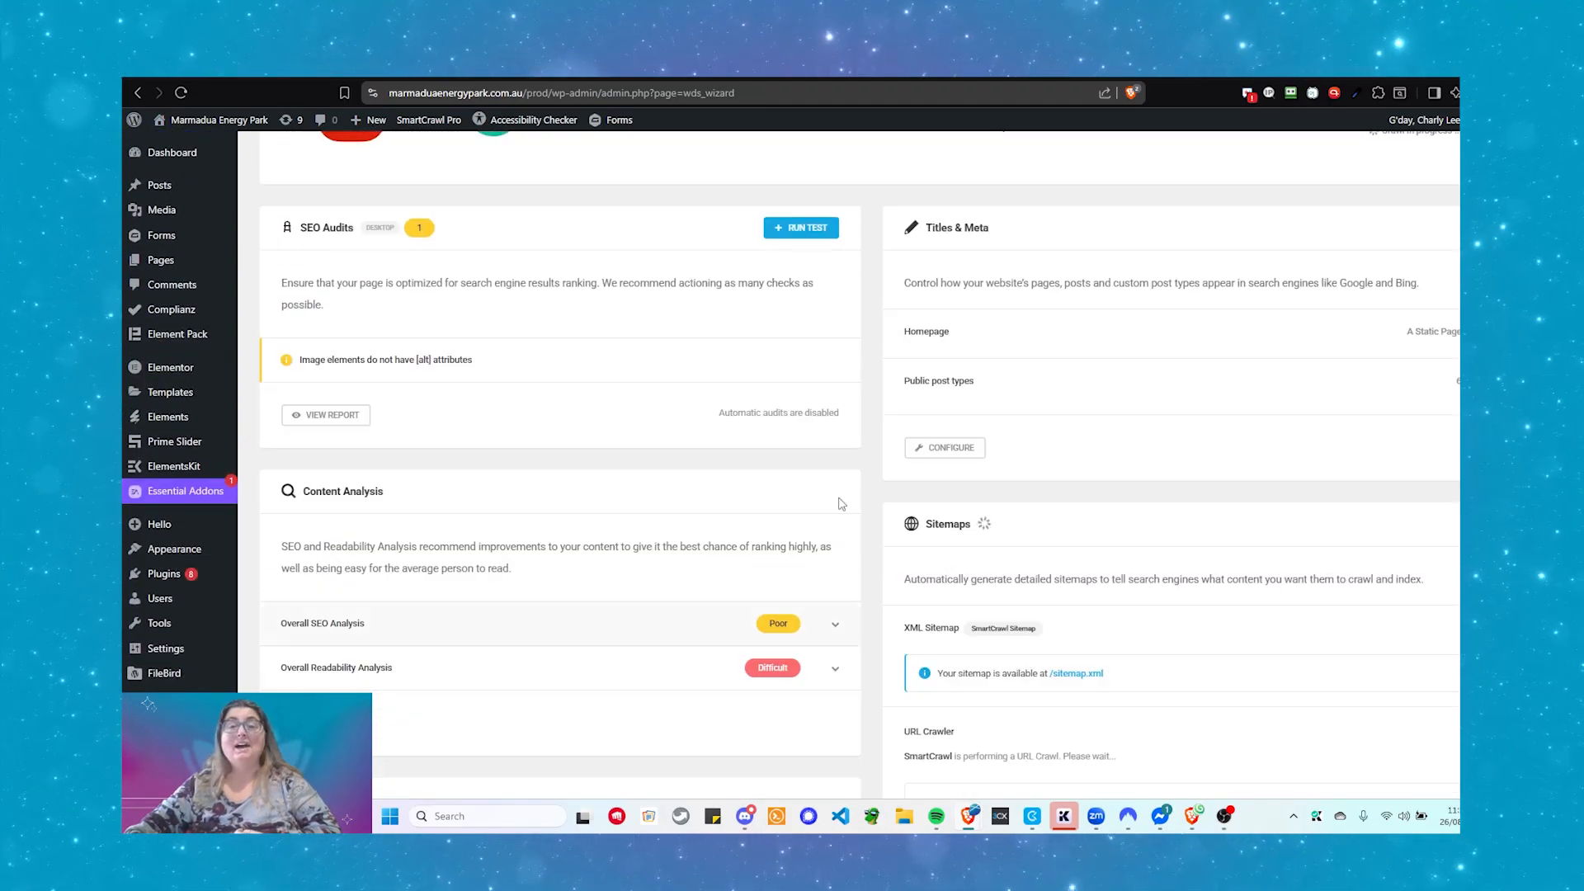
scroll(1111, 255, "down", 6)
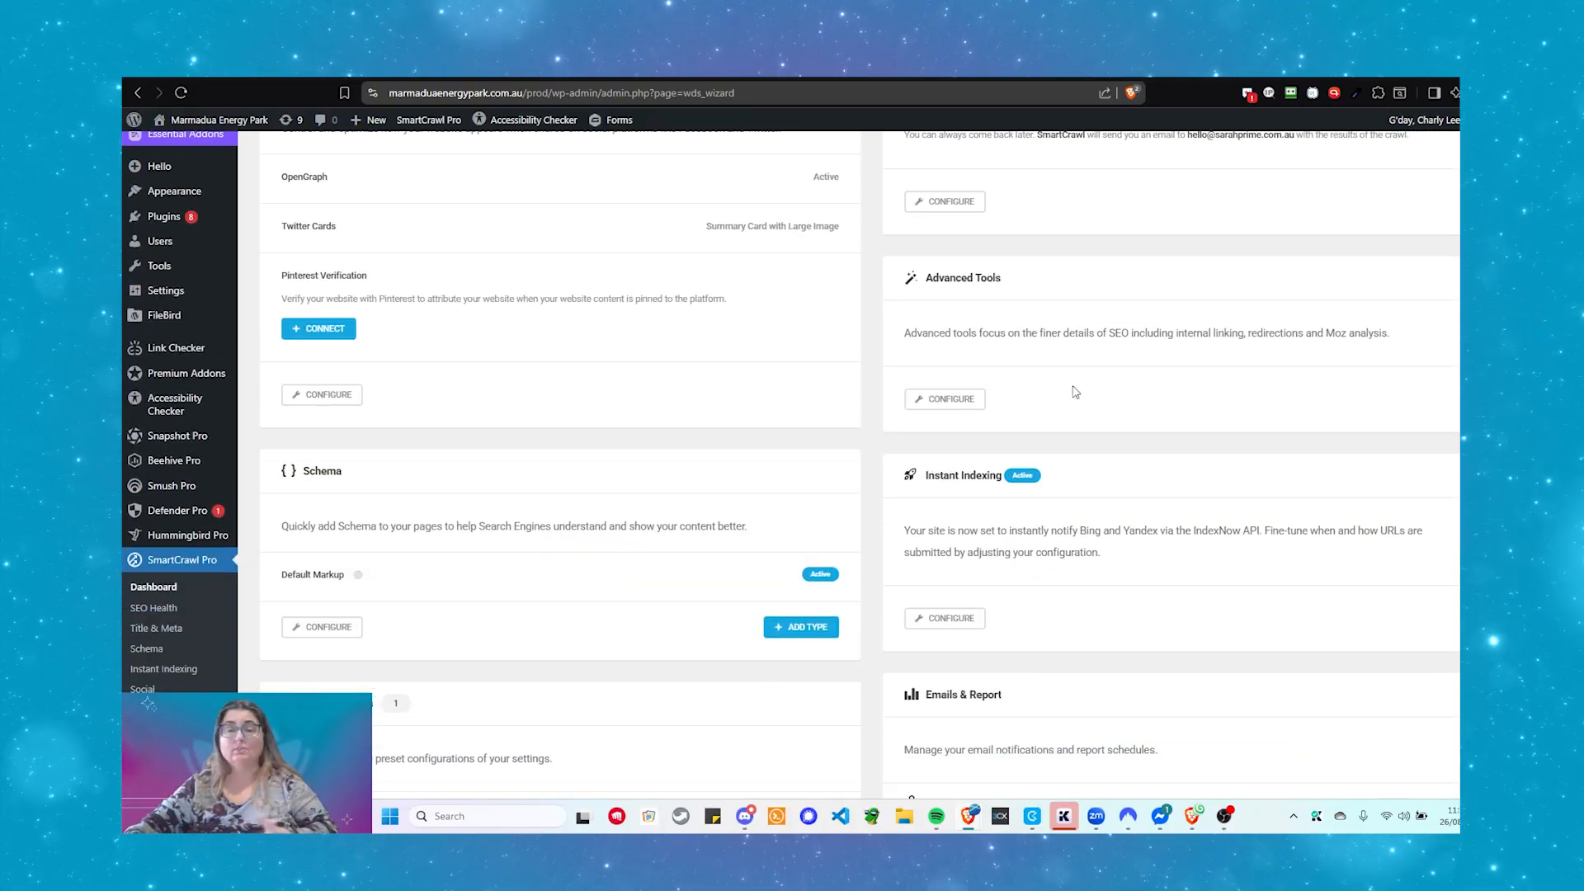
scroll(1076, 392, "down", 3)
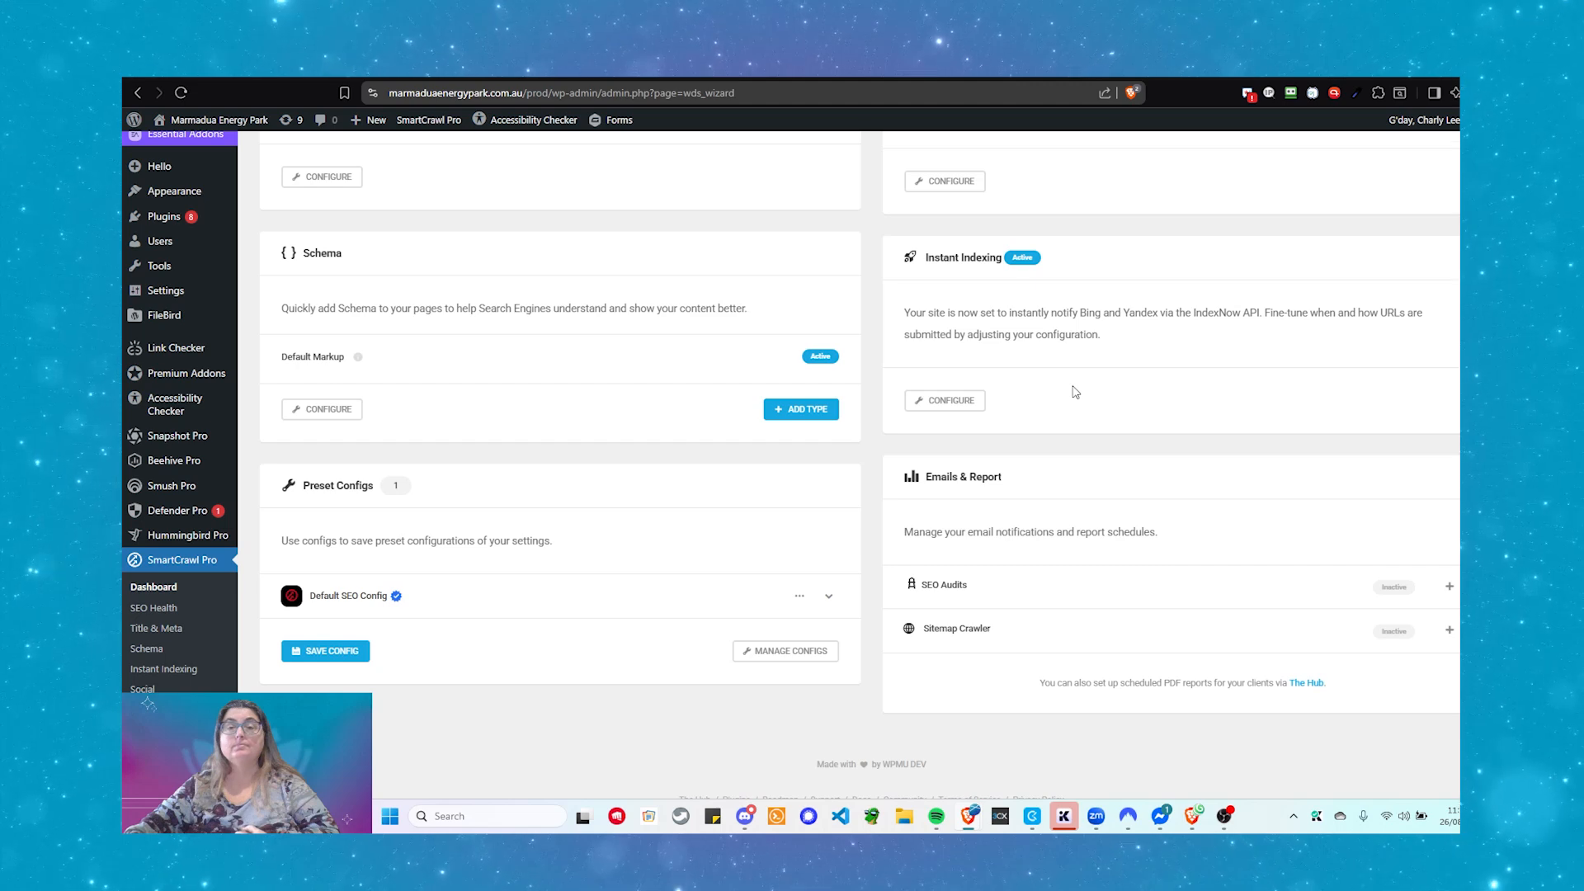
scroll(1076, 392, "up", 7)
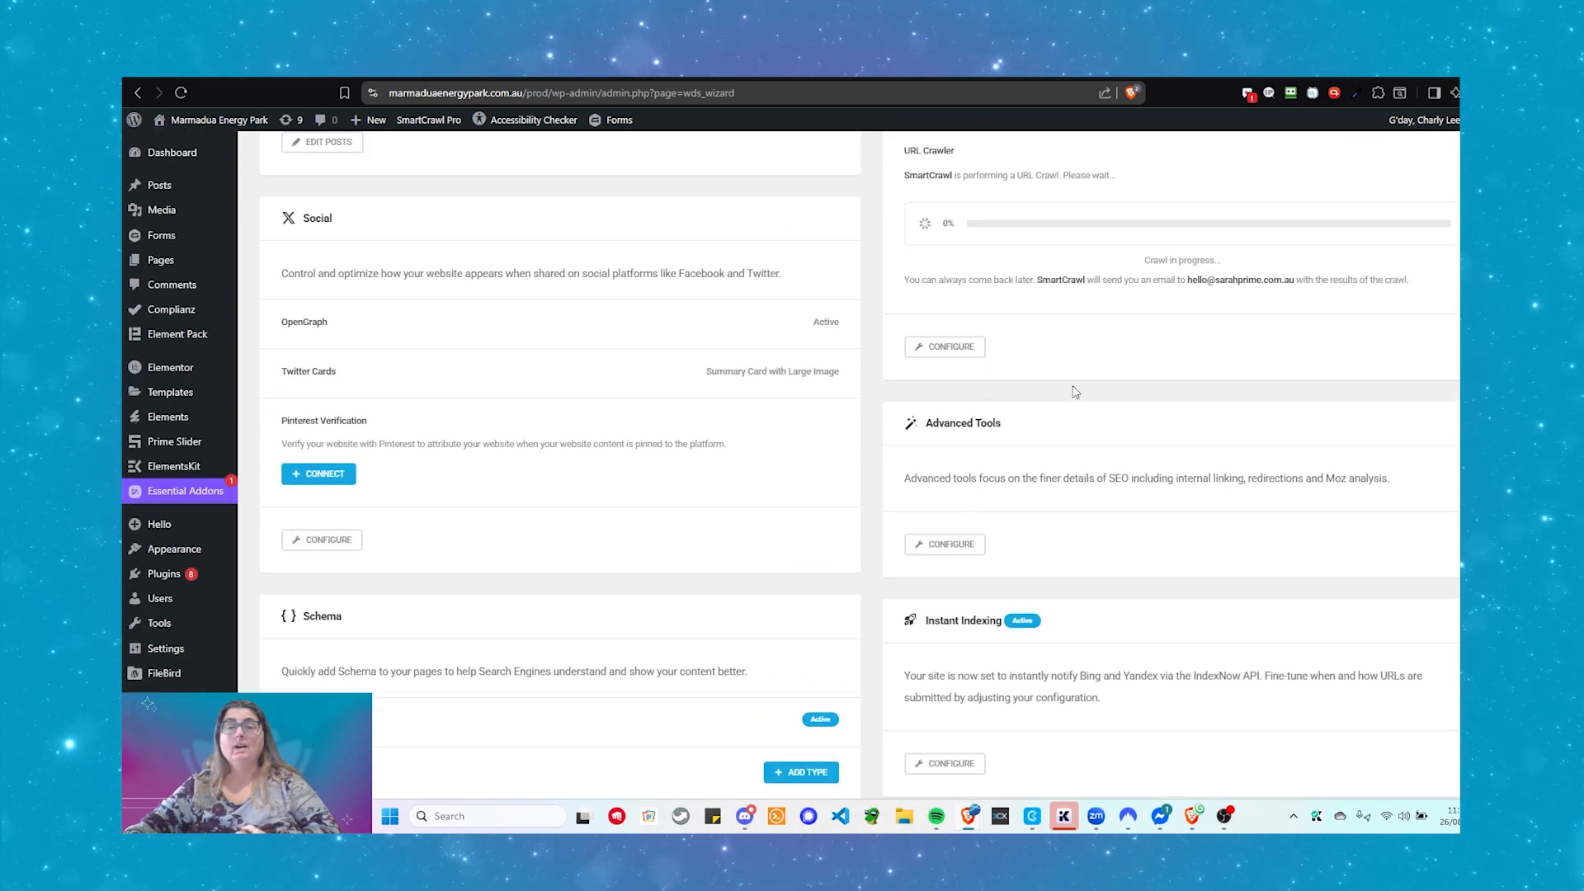
scroll(1076, 392, "up", 4)
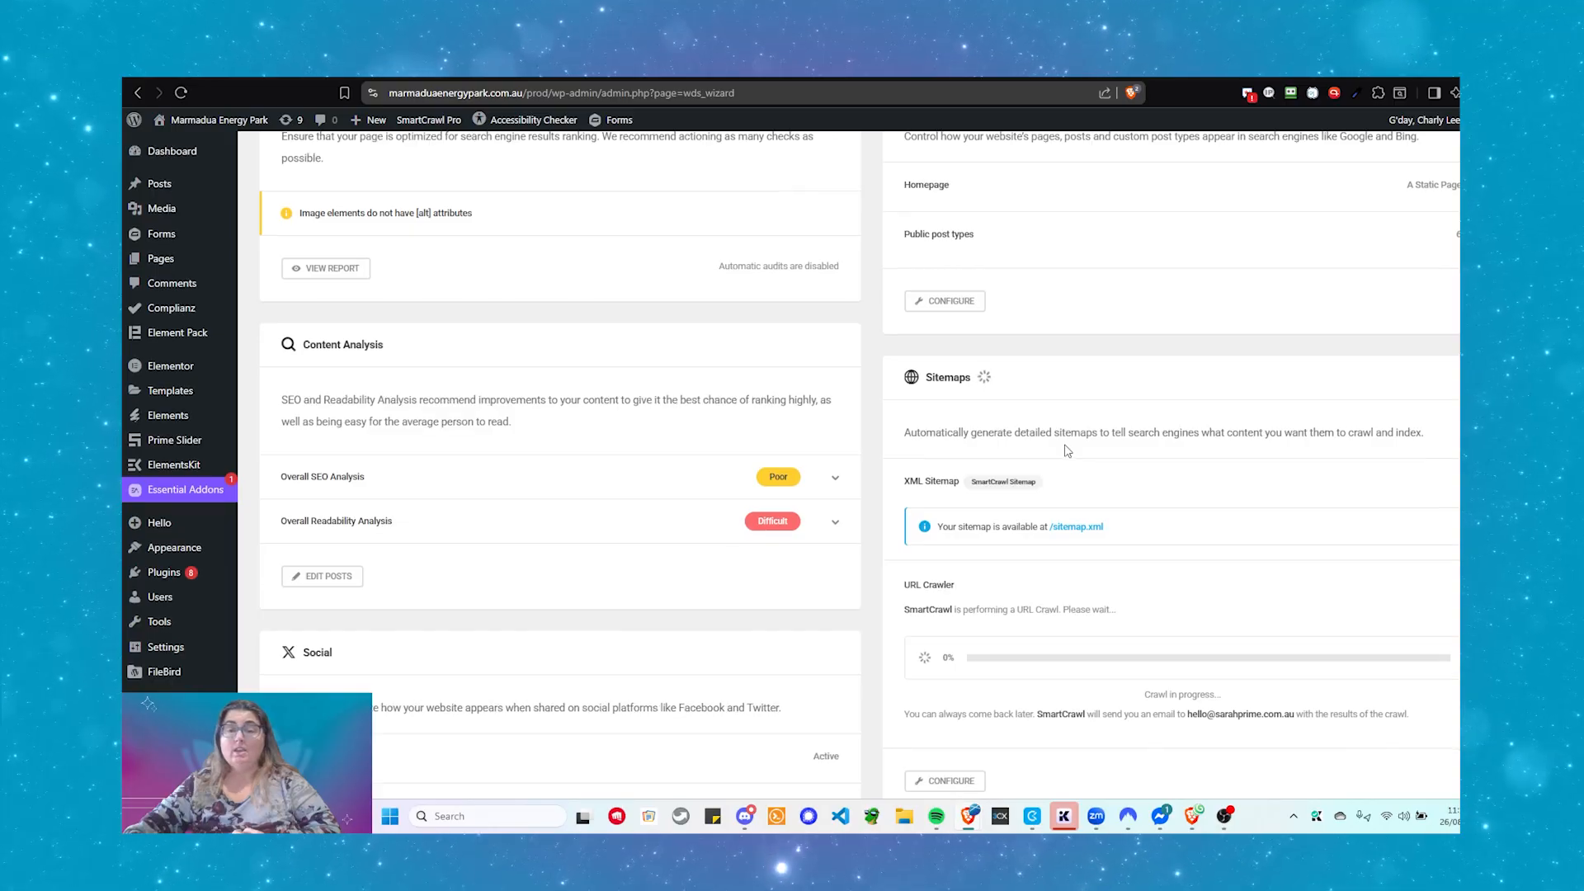
- Scroll through SmartCrawl Pro's Sitemaps page to review the General Sitemap settings while the crawl runs
scroll(1072, 452, "down", 1)
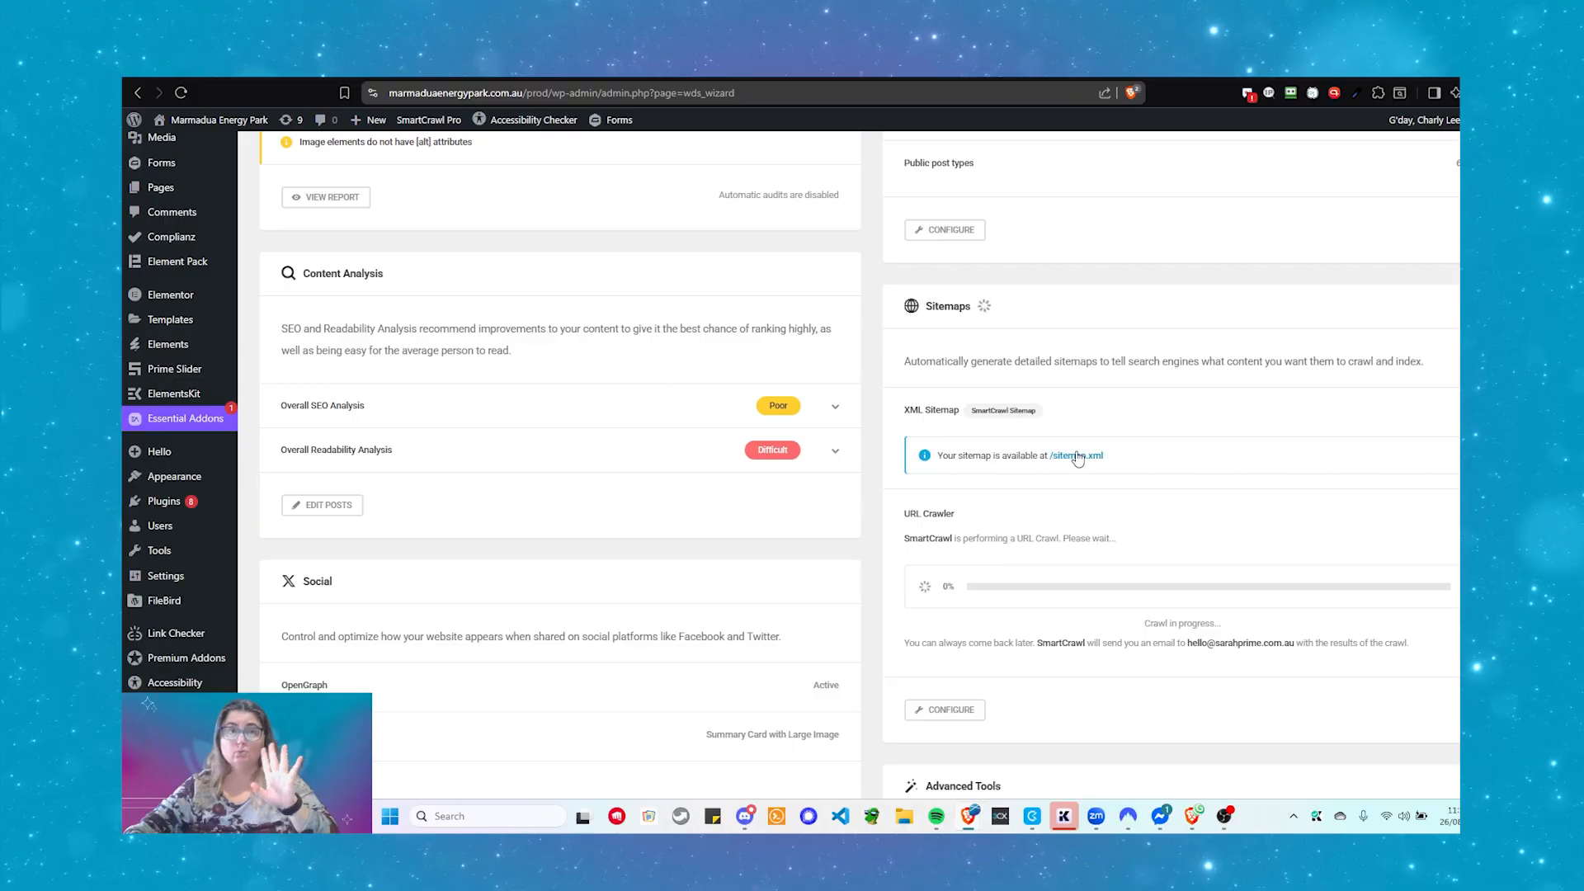
scroll(181, 495, "down", 5)
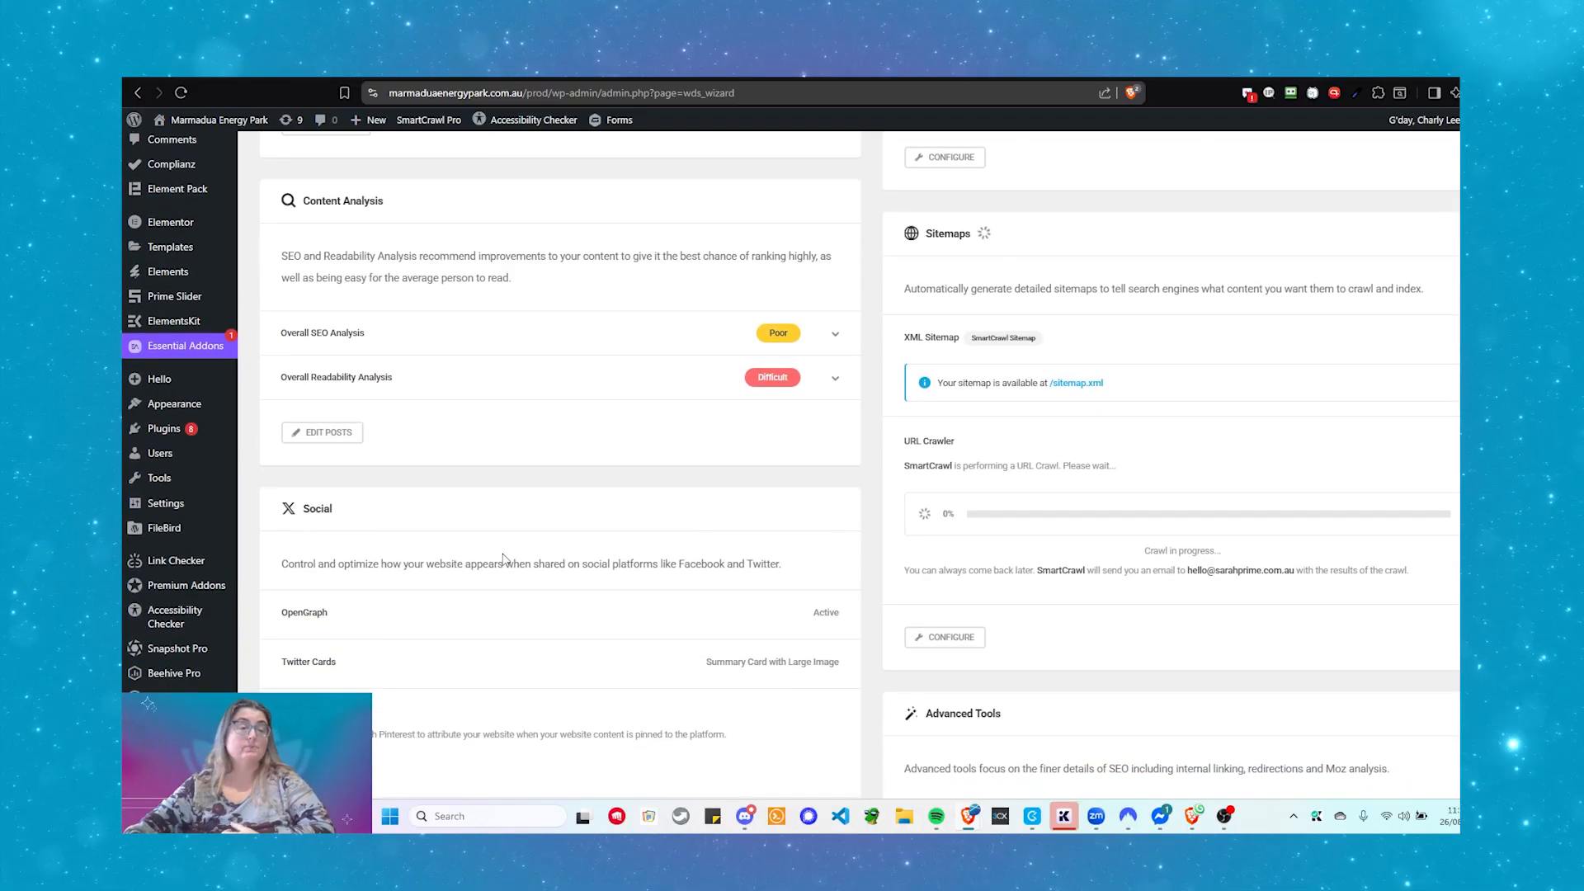
scroll(196, 594, "down", 1)
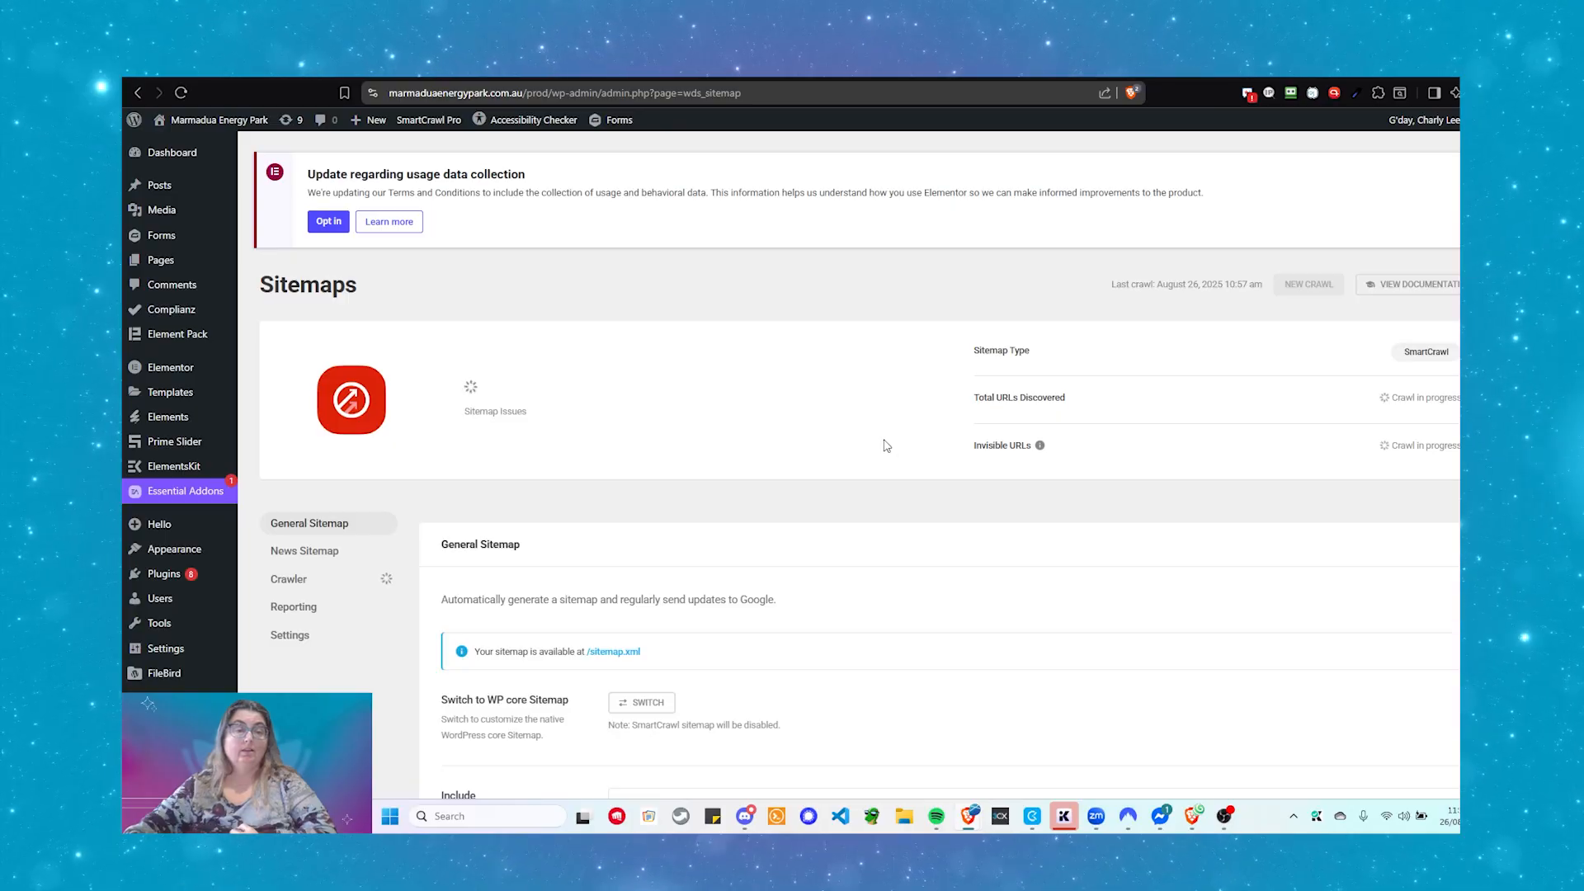
- Exclude My Templates and Widgets from the sitemap and save the SmartCrawl sitemap settings
scroll(852, 421, "down", 2)
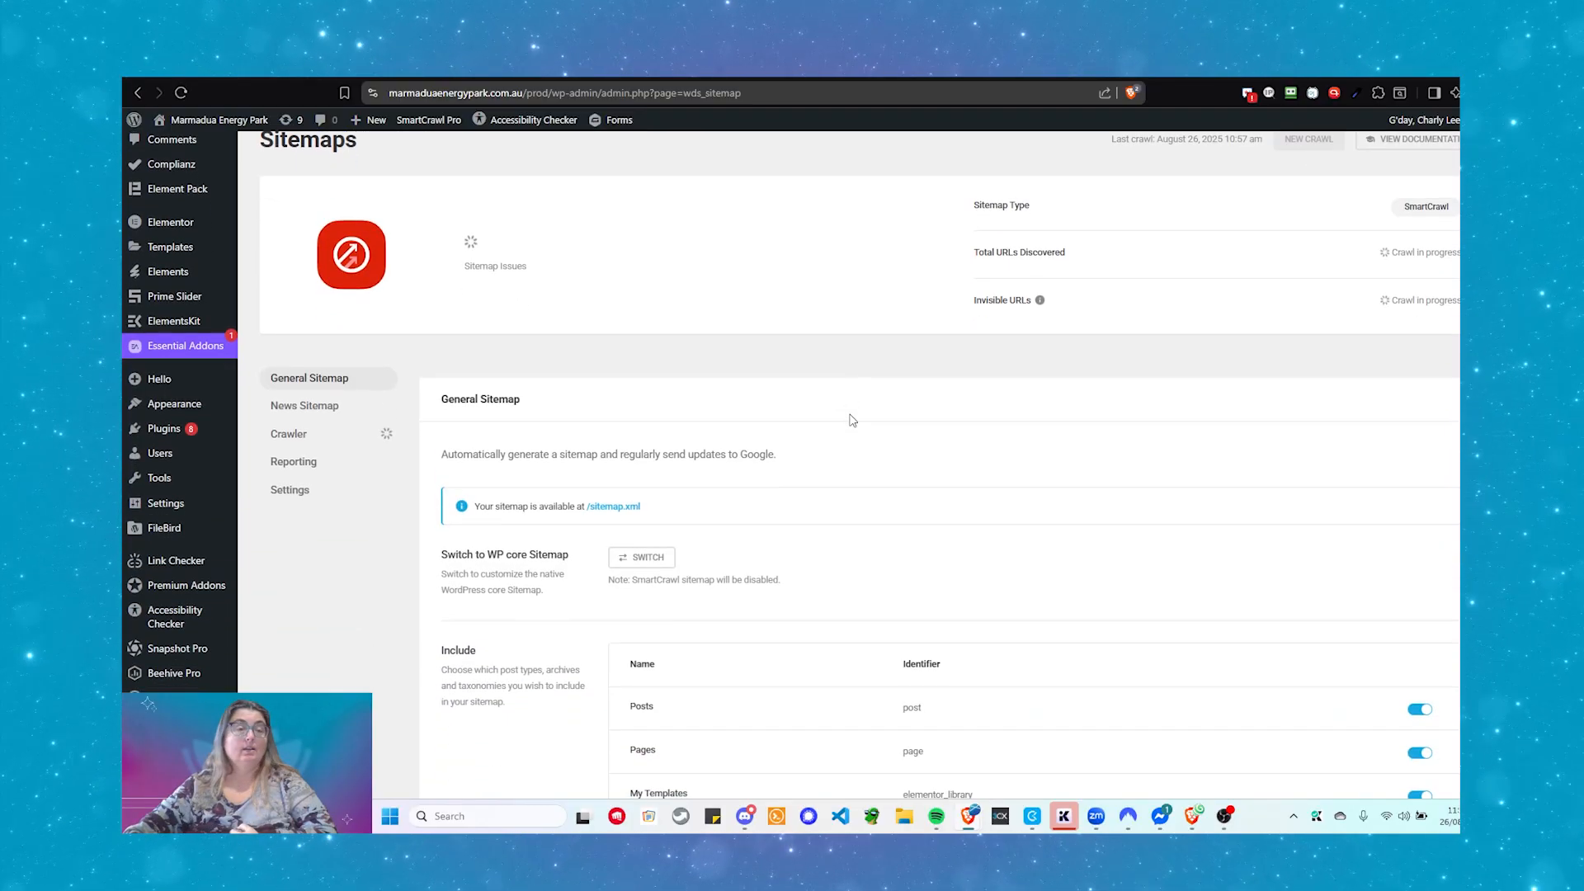
scroll(853, 420, "down", 5)
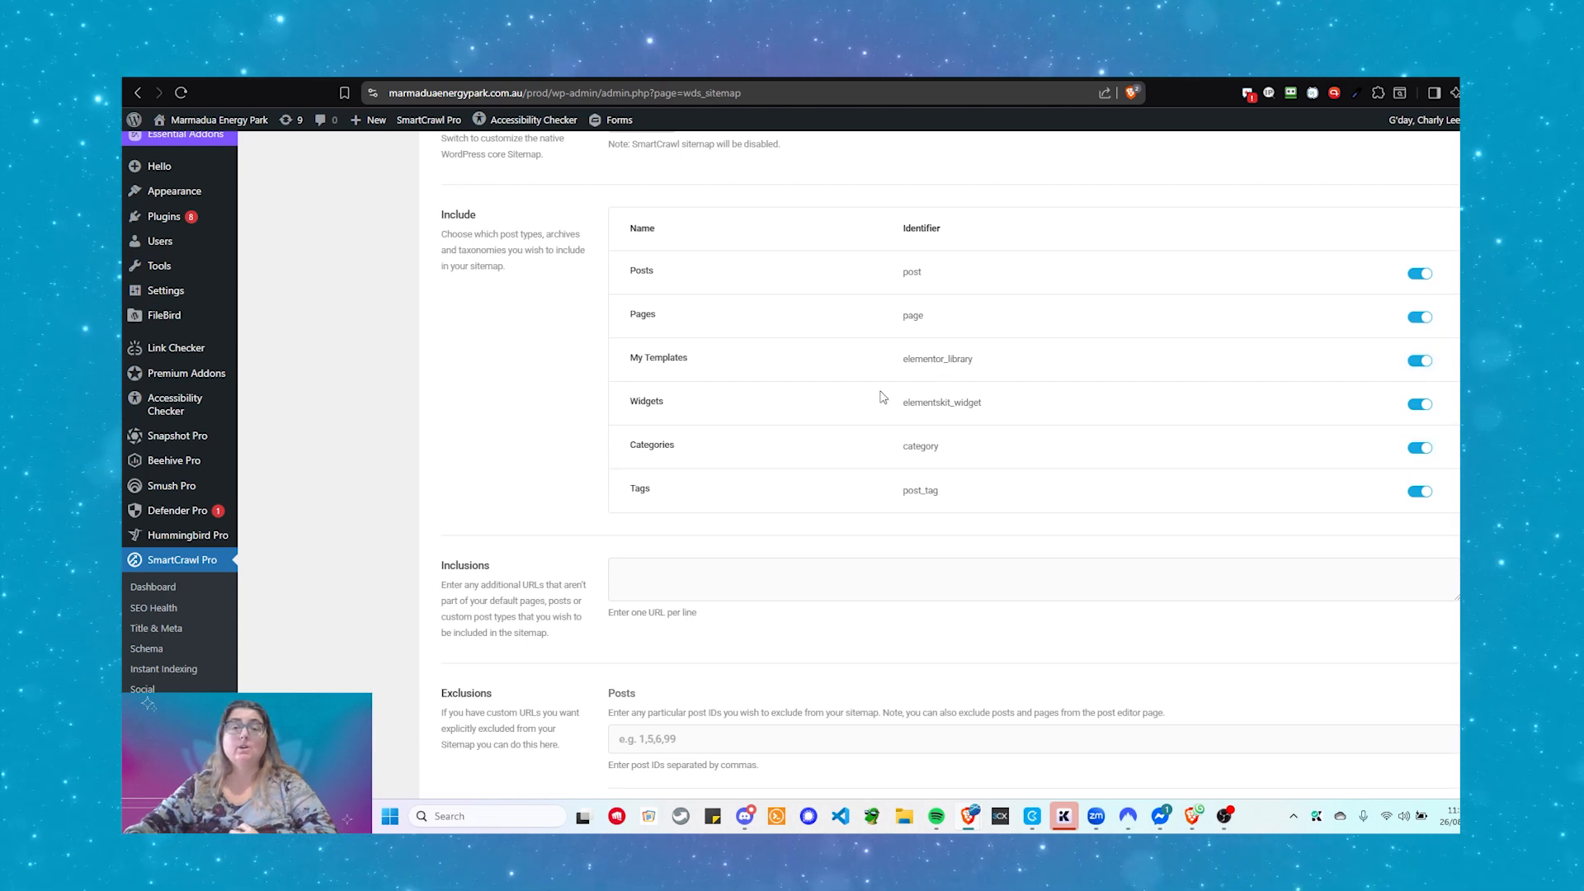
left_click(1419, 360)
left_click(1416, 405)
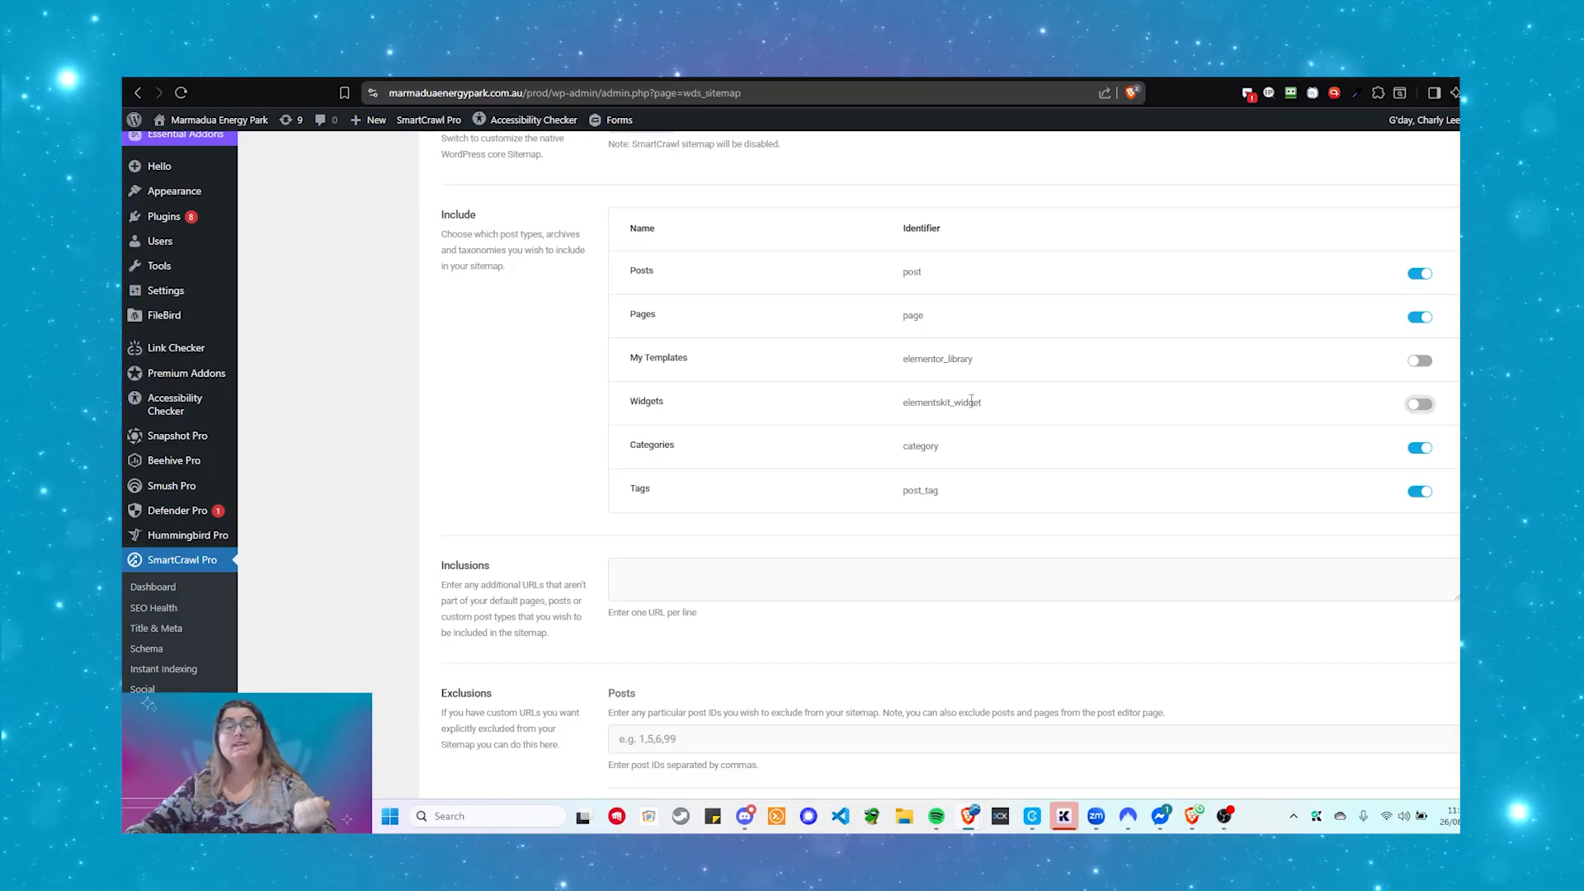
scroll(976, 400, "down", 4)
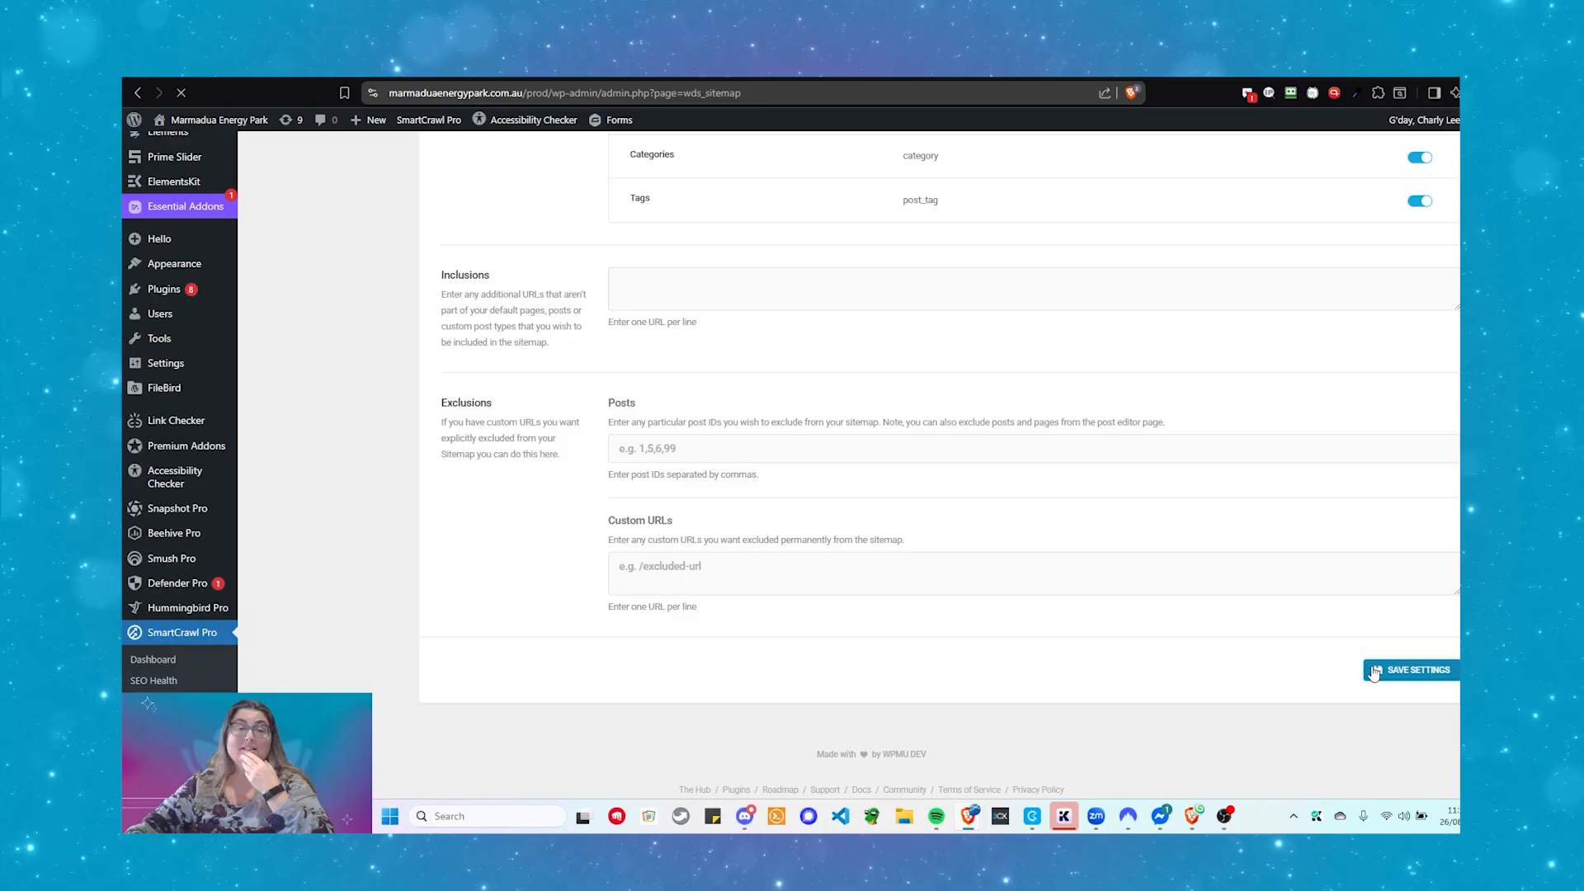
scroll(1293, 473, "down", 5)
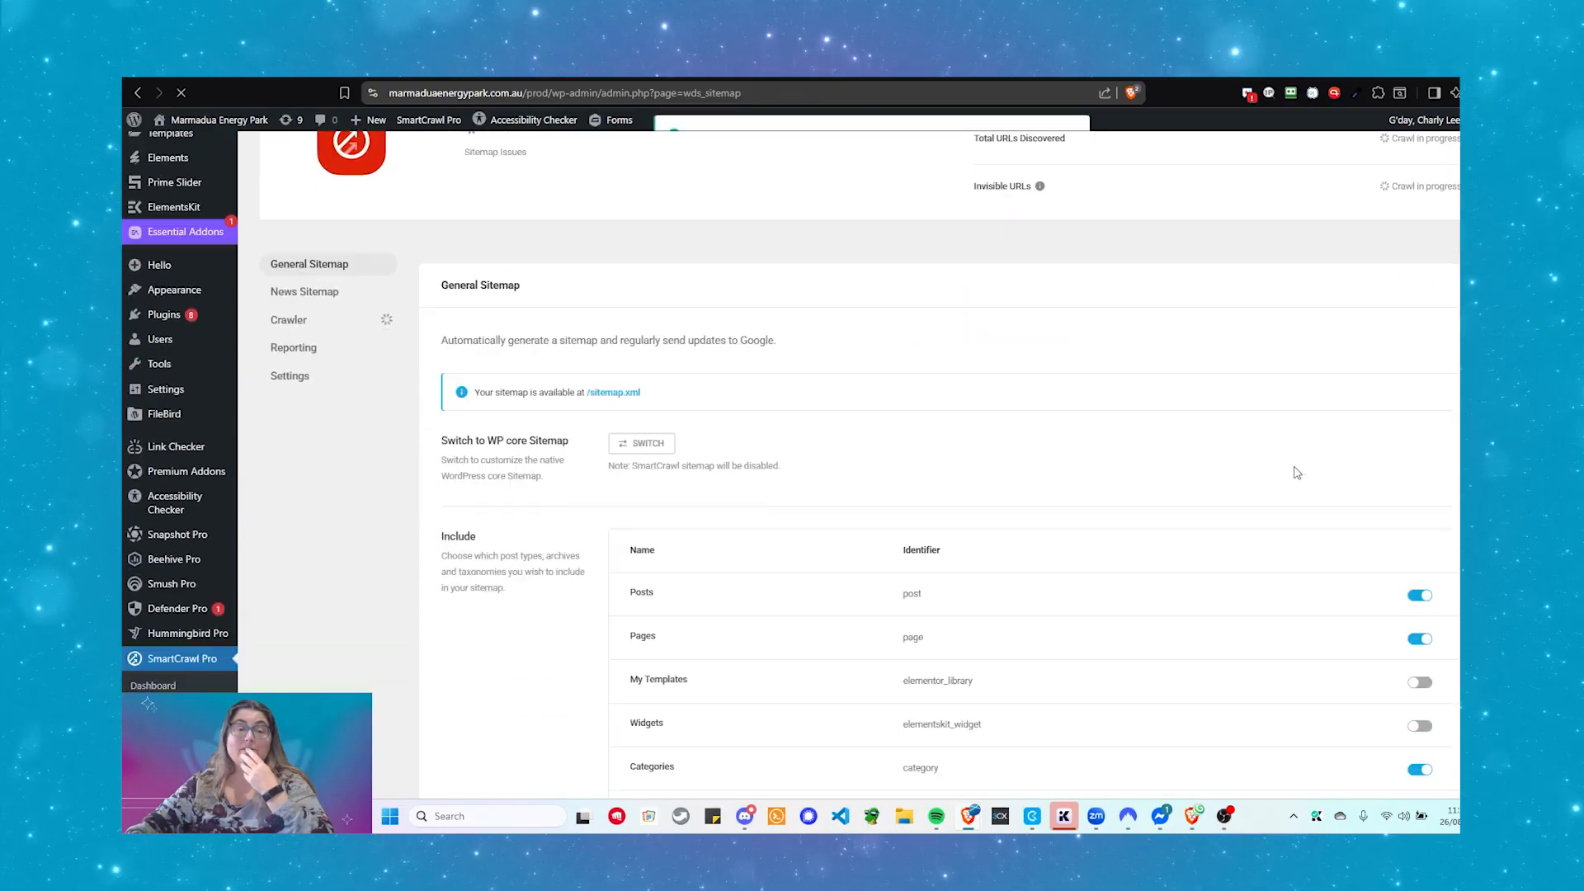
scroll(1225, 552, "up", 3)
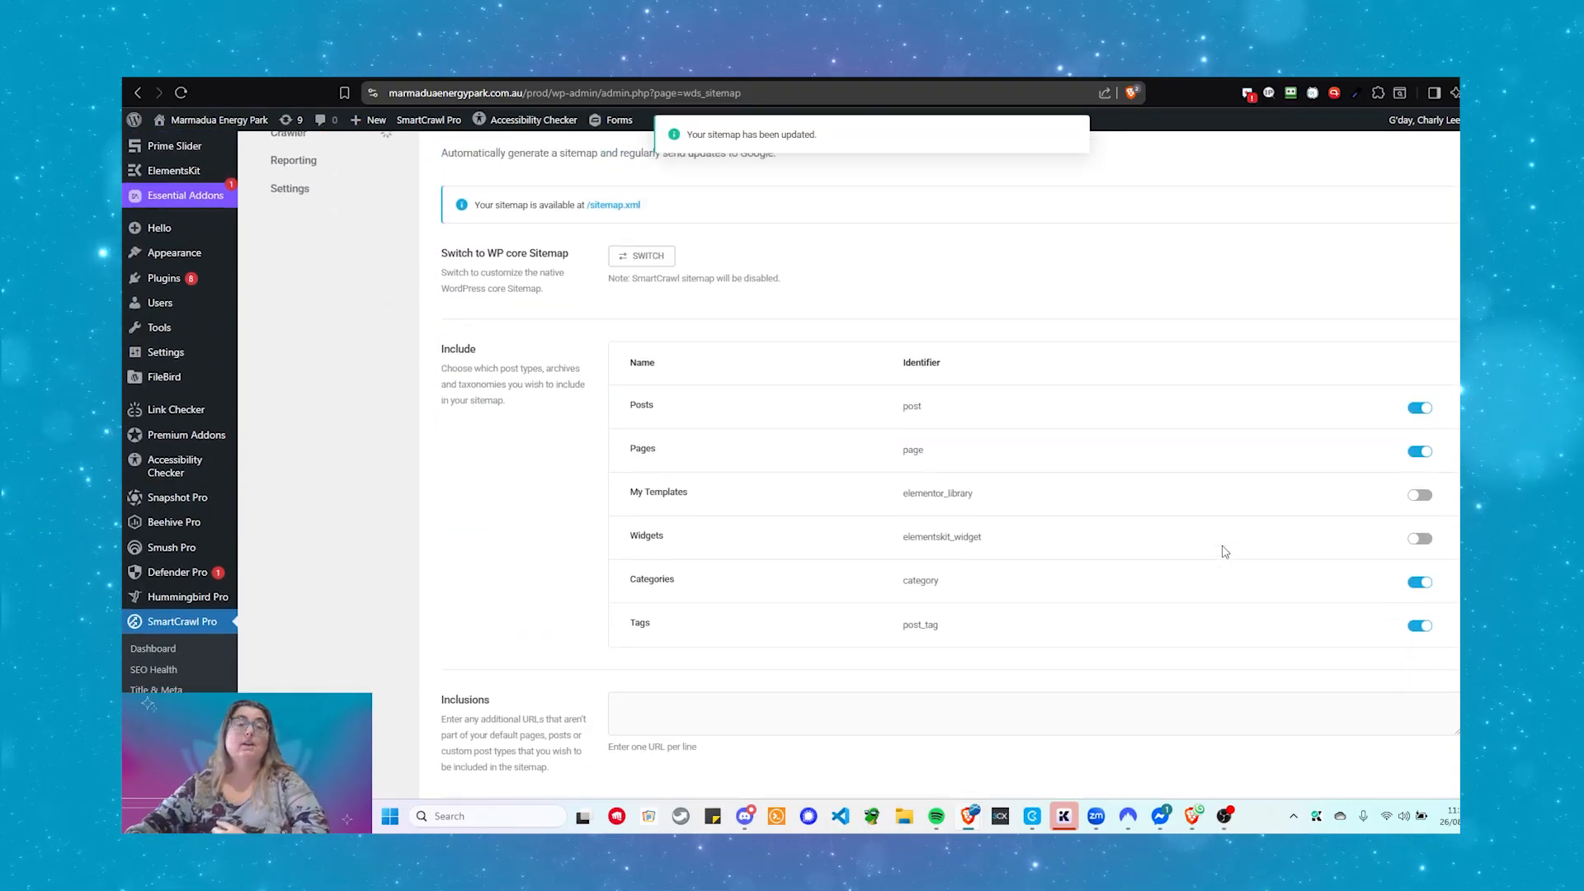
scroll(1225, 552, "down", 1)
scroll(1226, 552, "down", 1)
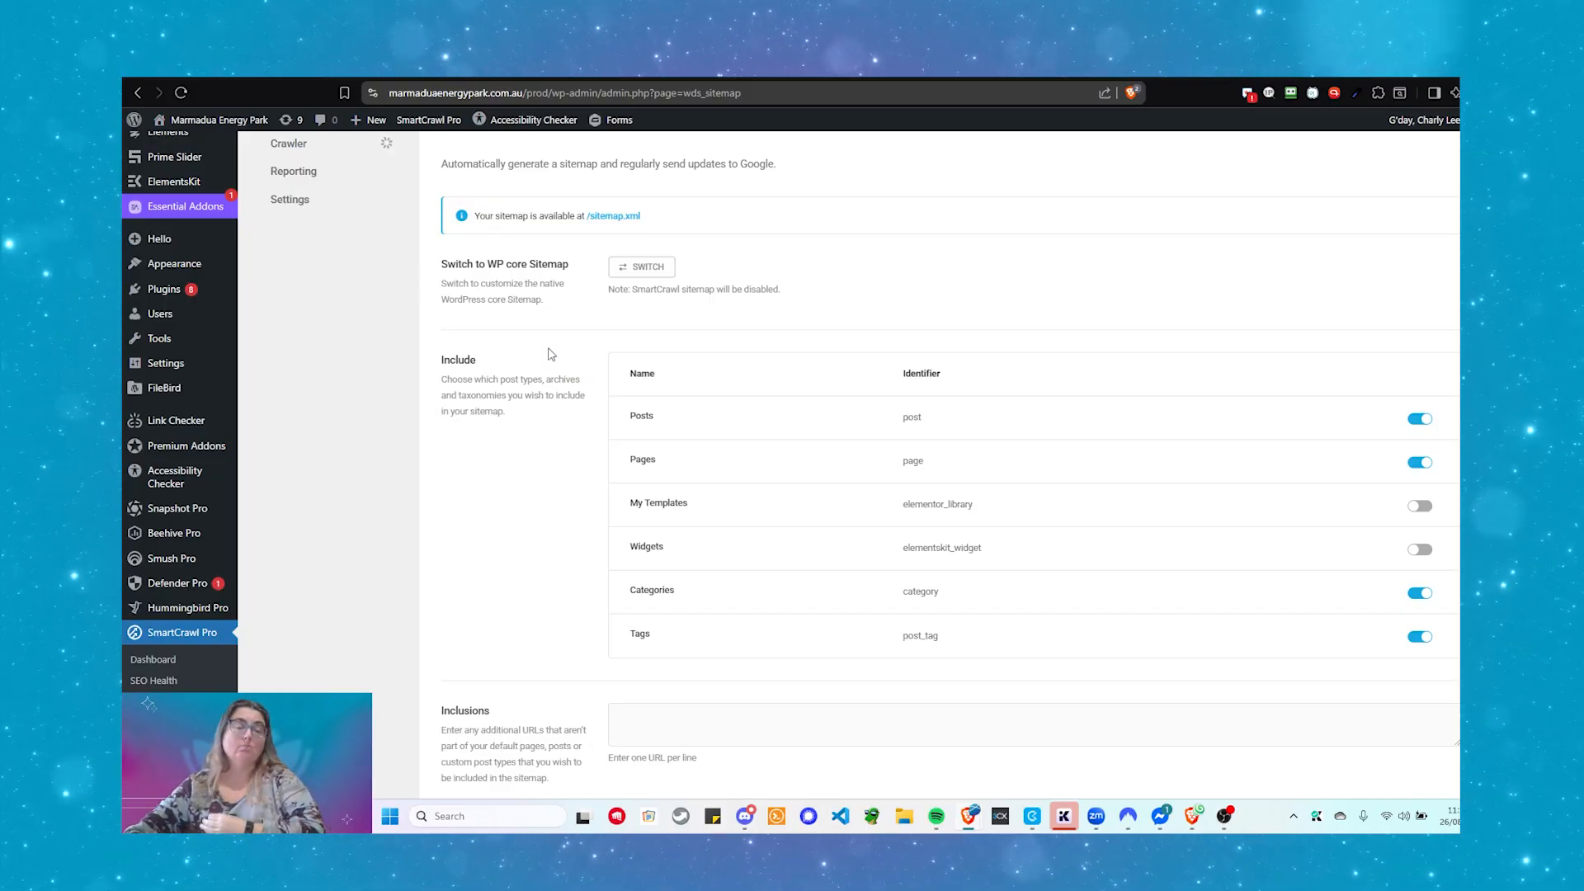
mouse_move(137, 337)
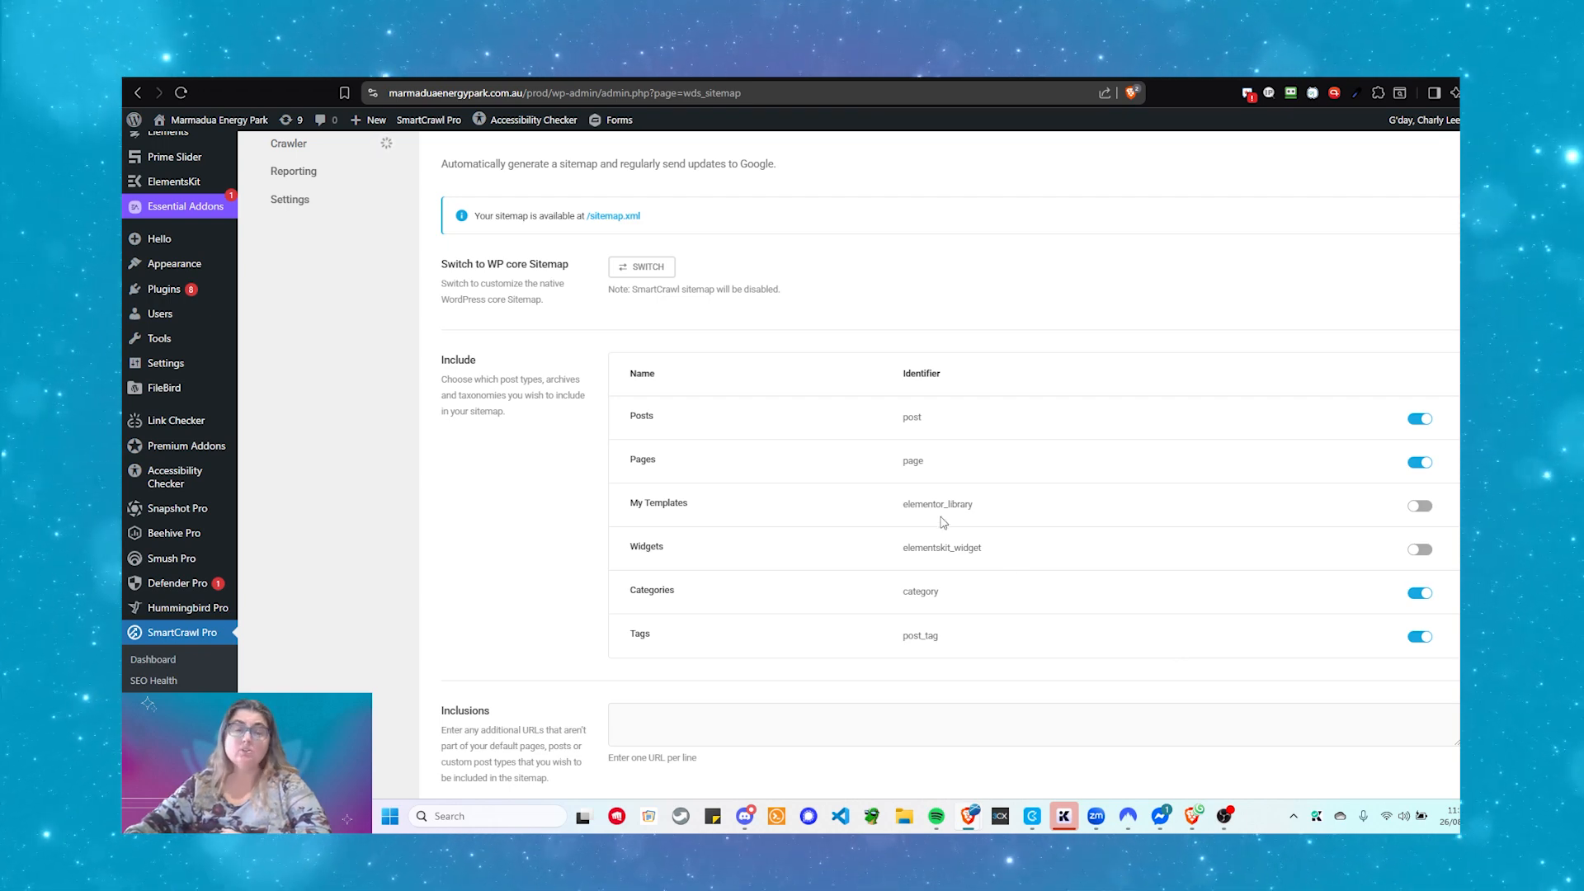
scroll(943, 522, "down", 3)
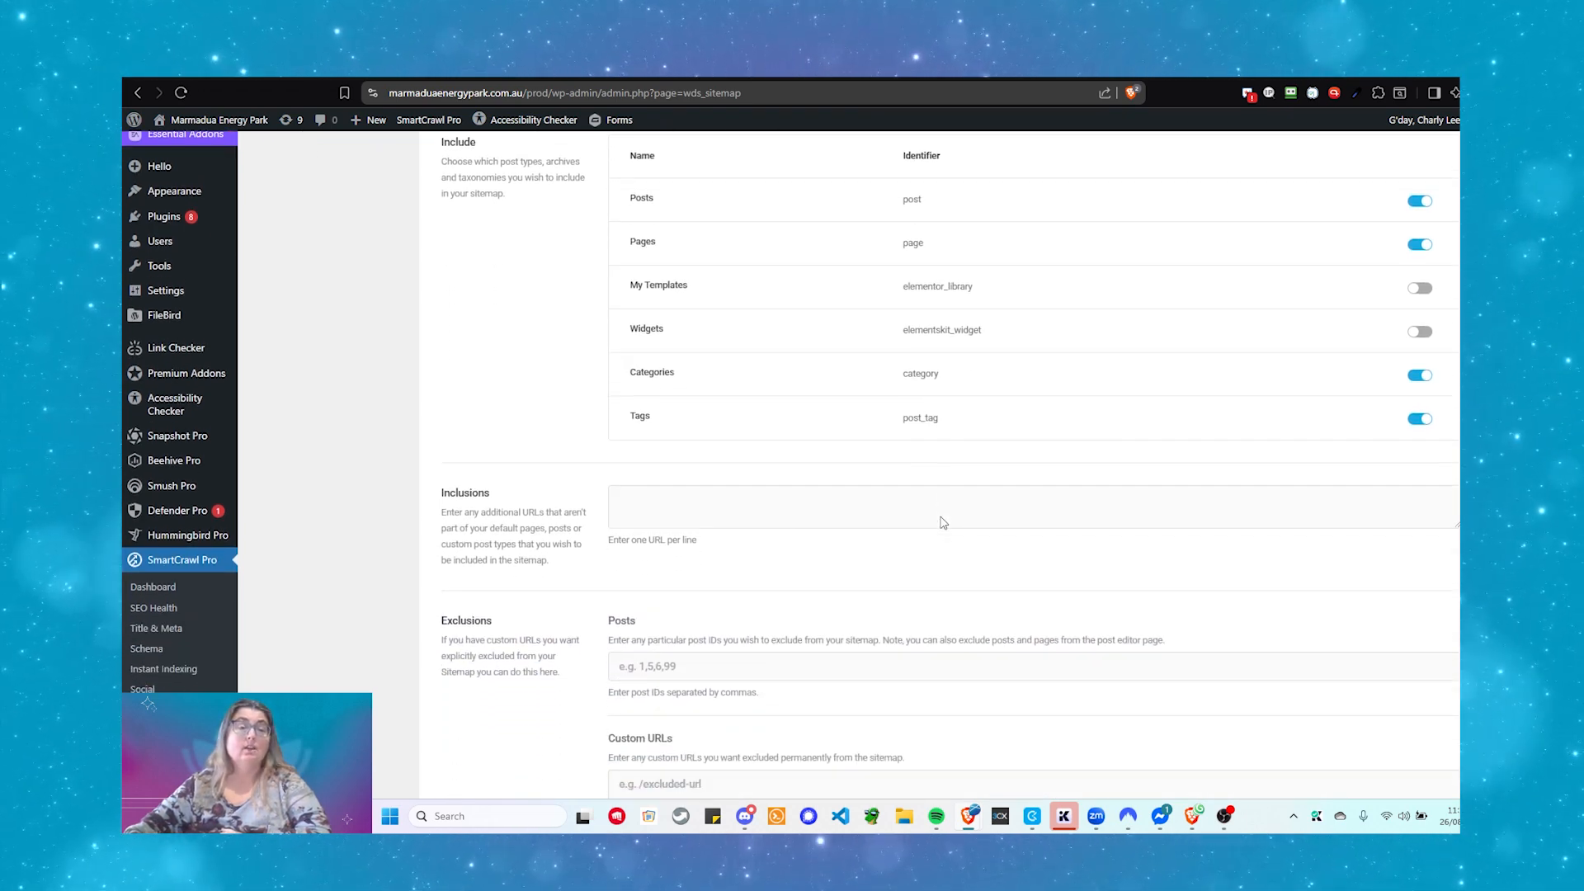
left_click(637, 506)
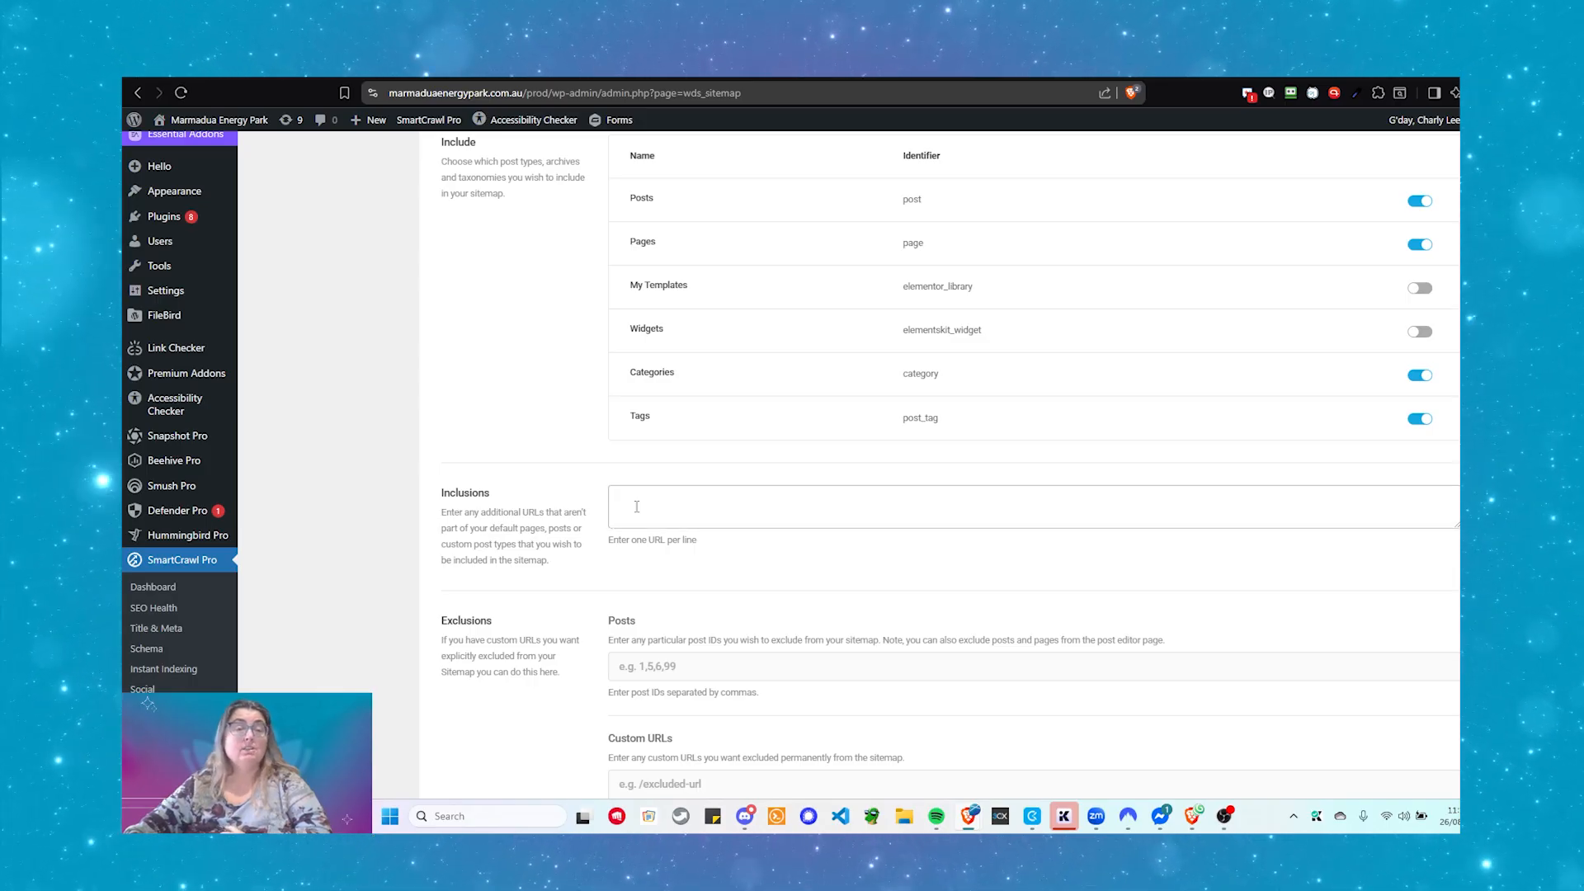
scroll(637, 507, "up", 1)
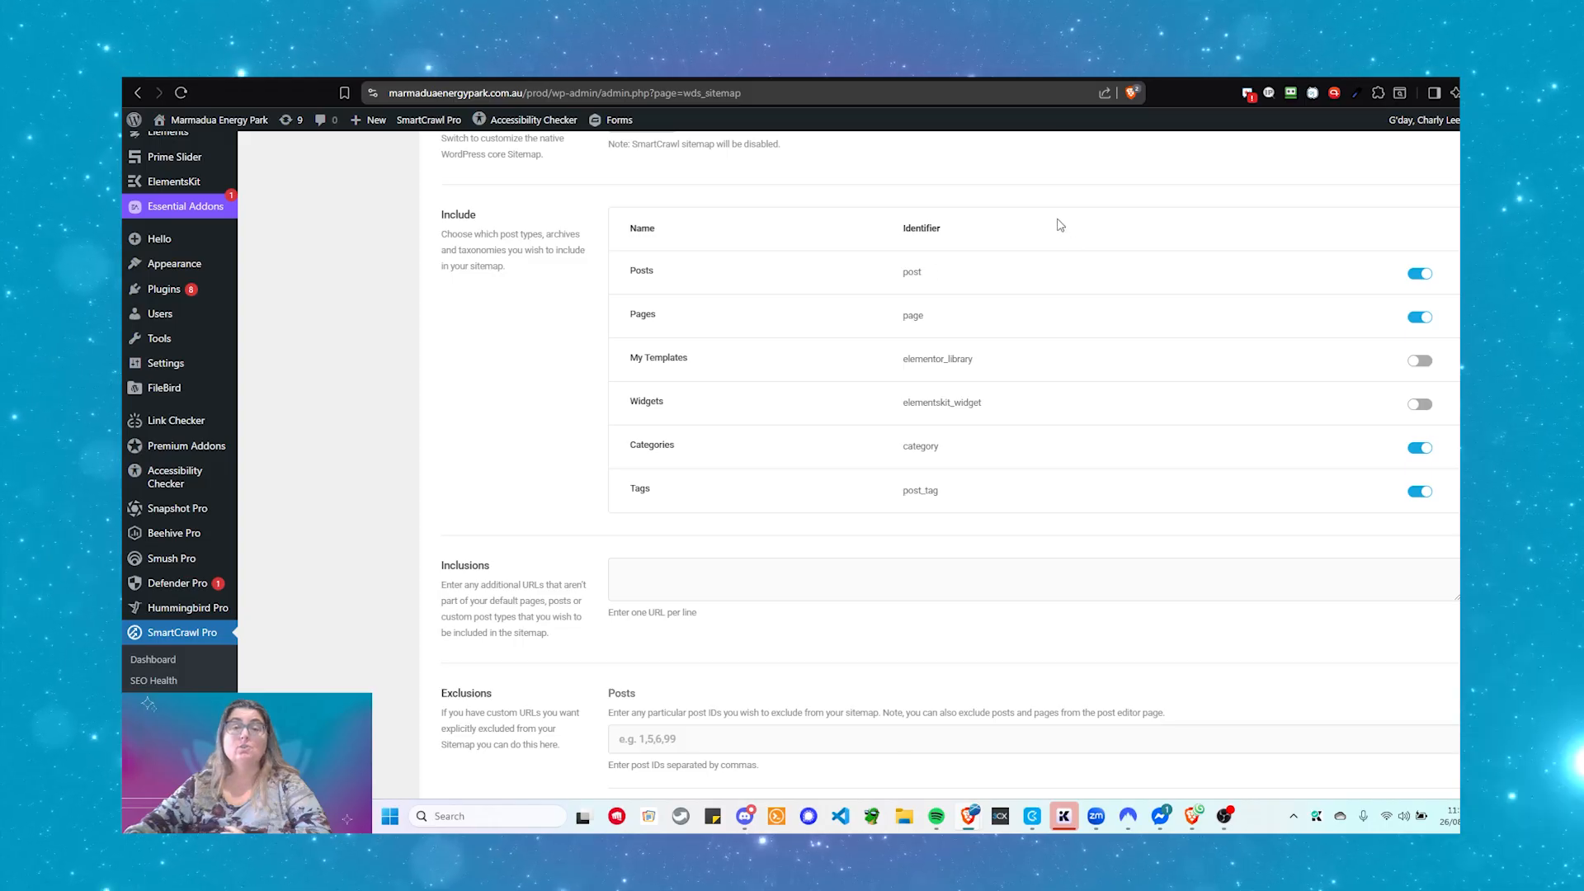
left_click(930, 594)
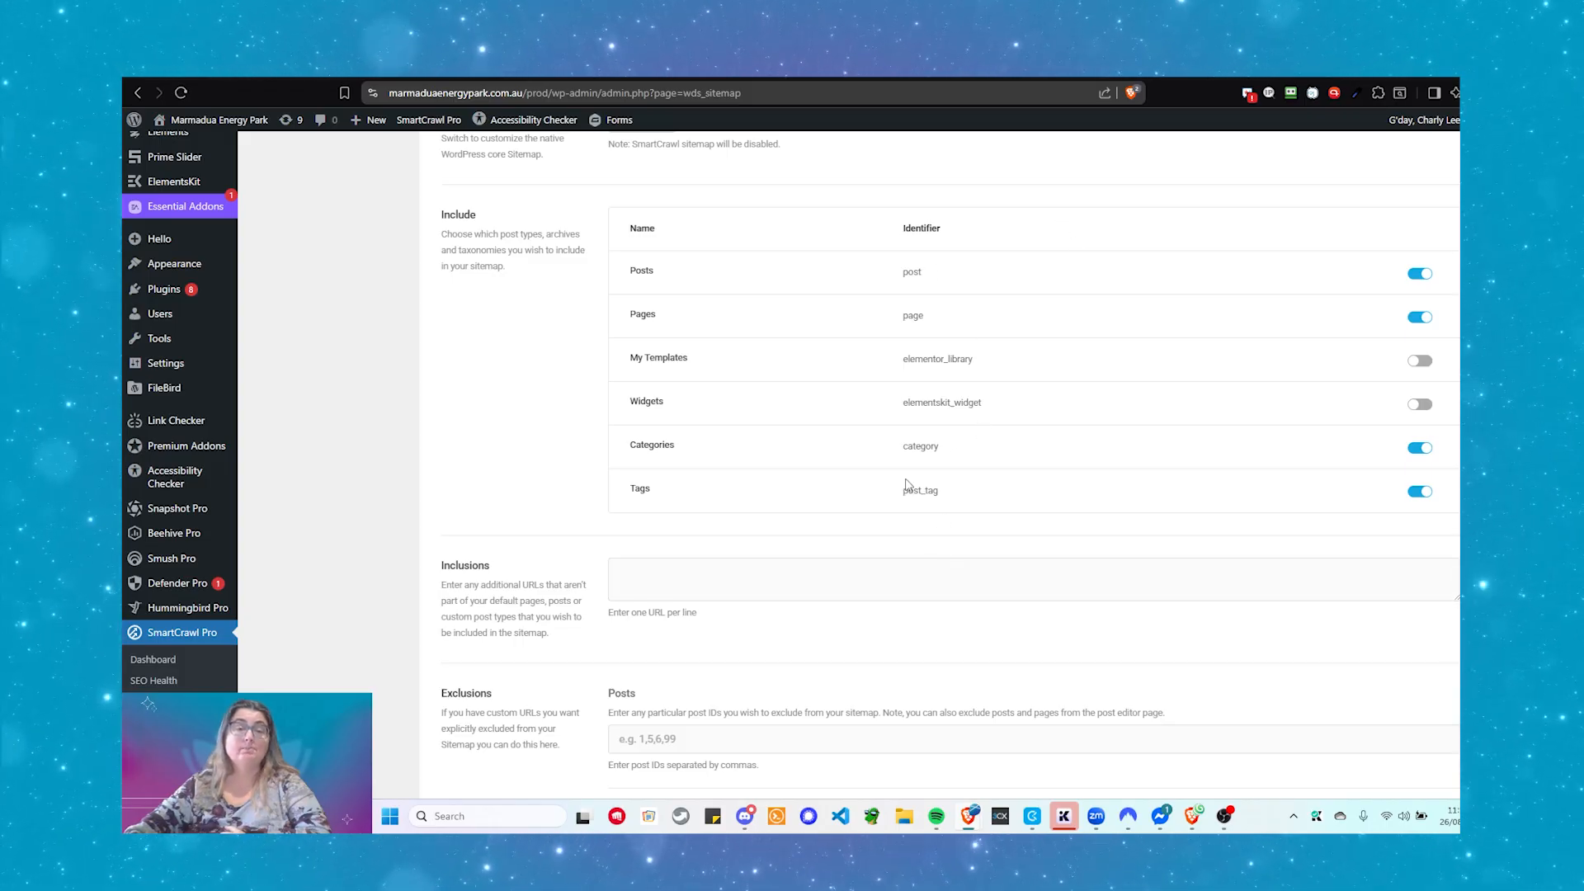
left_click(671, 569)
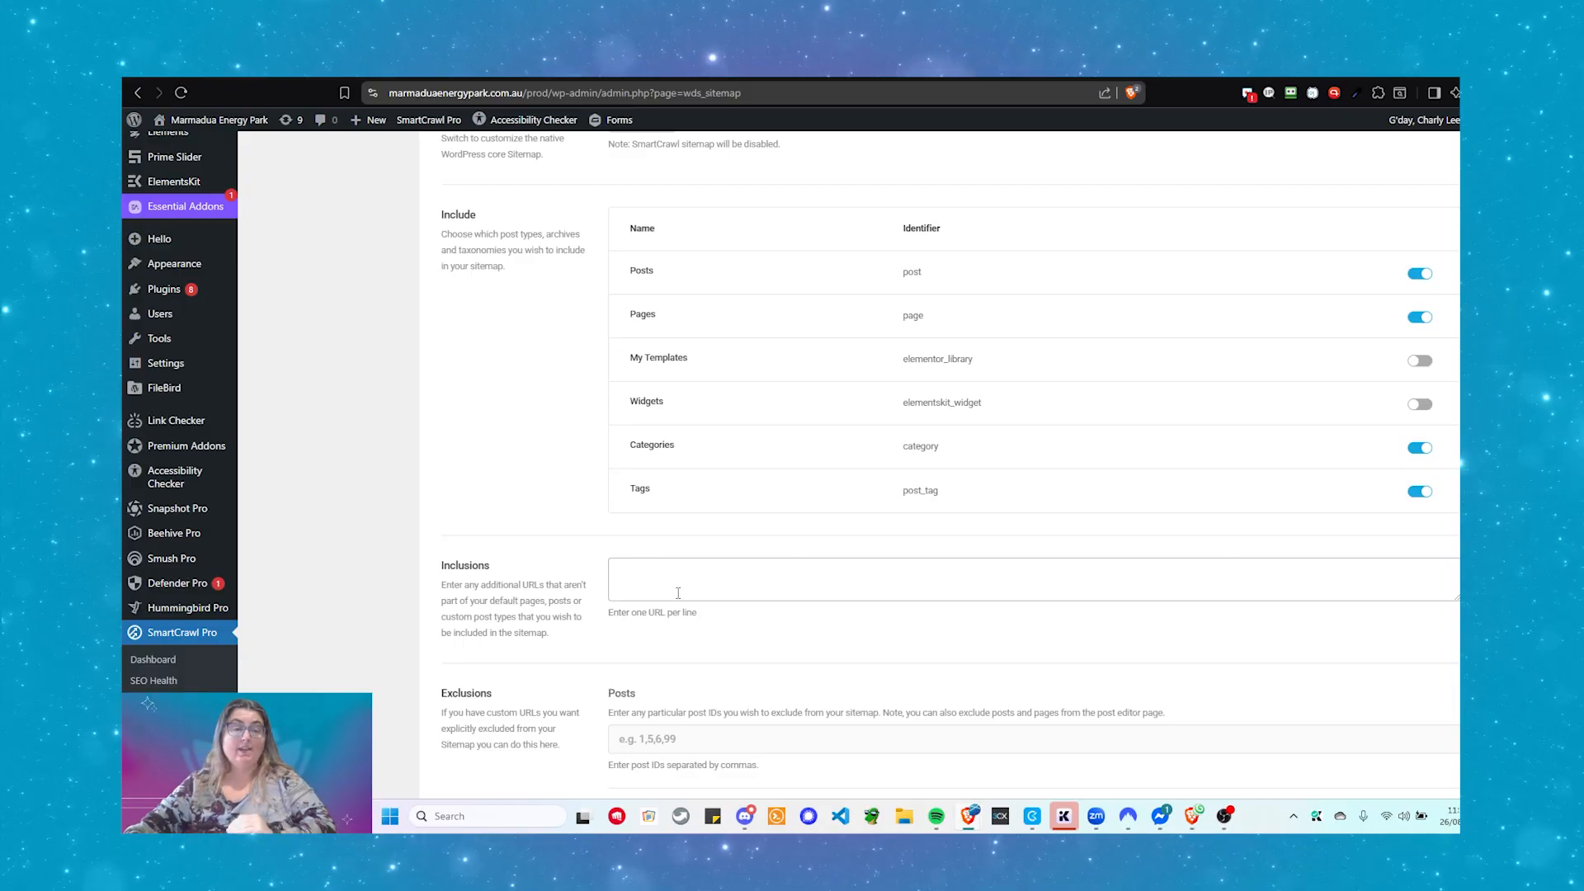
scroll(678, 592, "down", 3)
left_click(697, 516)
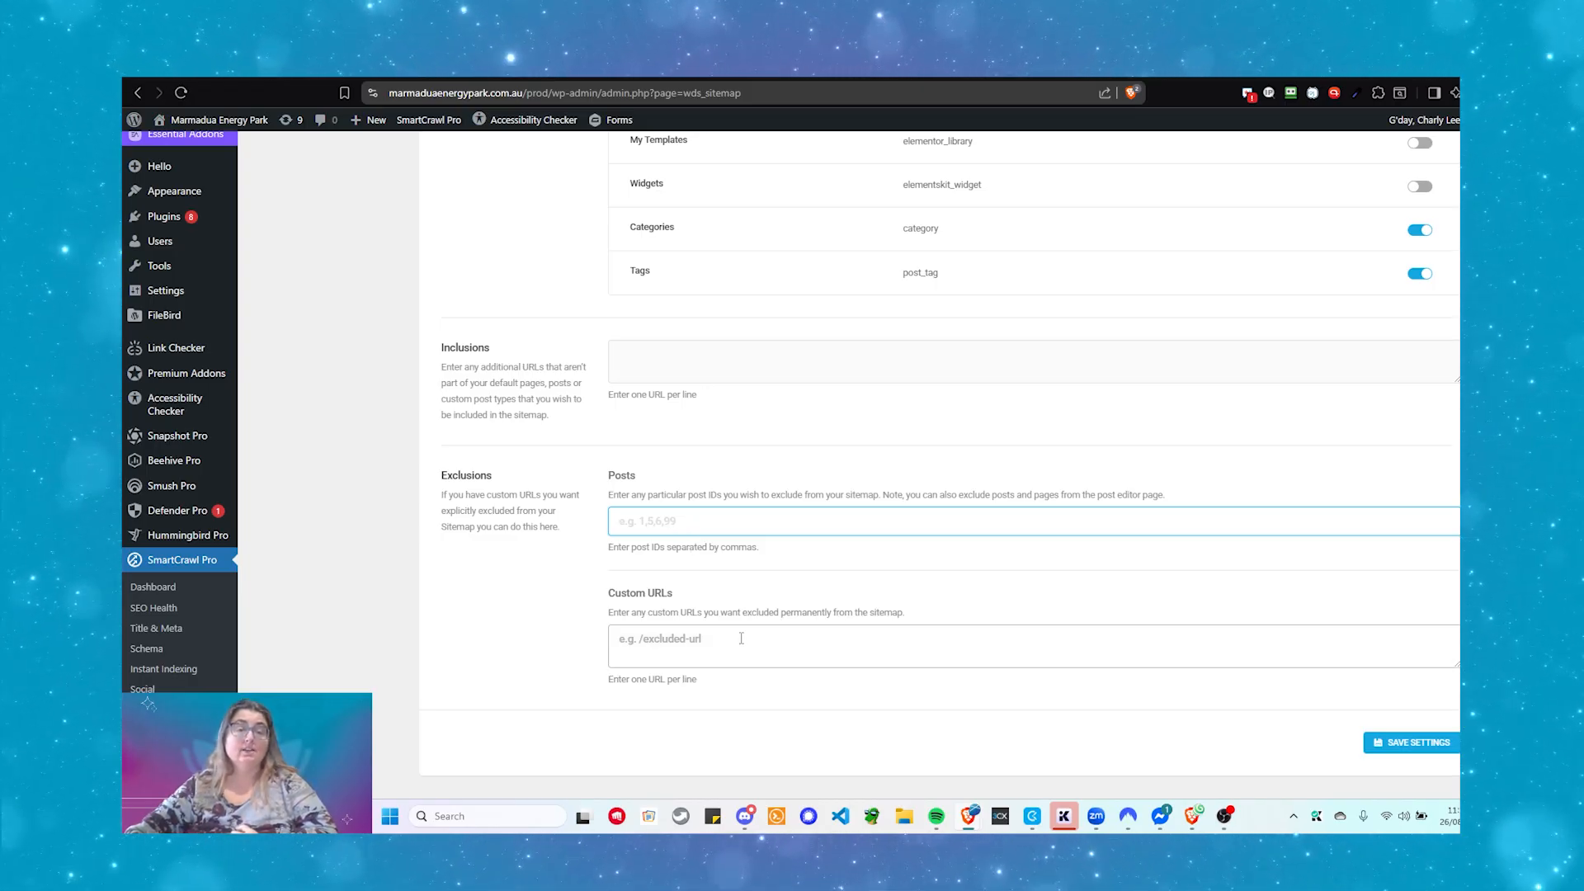
scroll(741, 638, "up", 1)
scroll(740, 640, "down", 2)
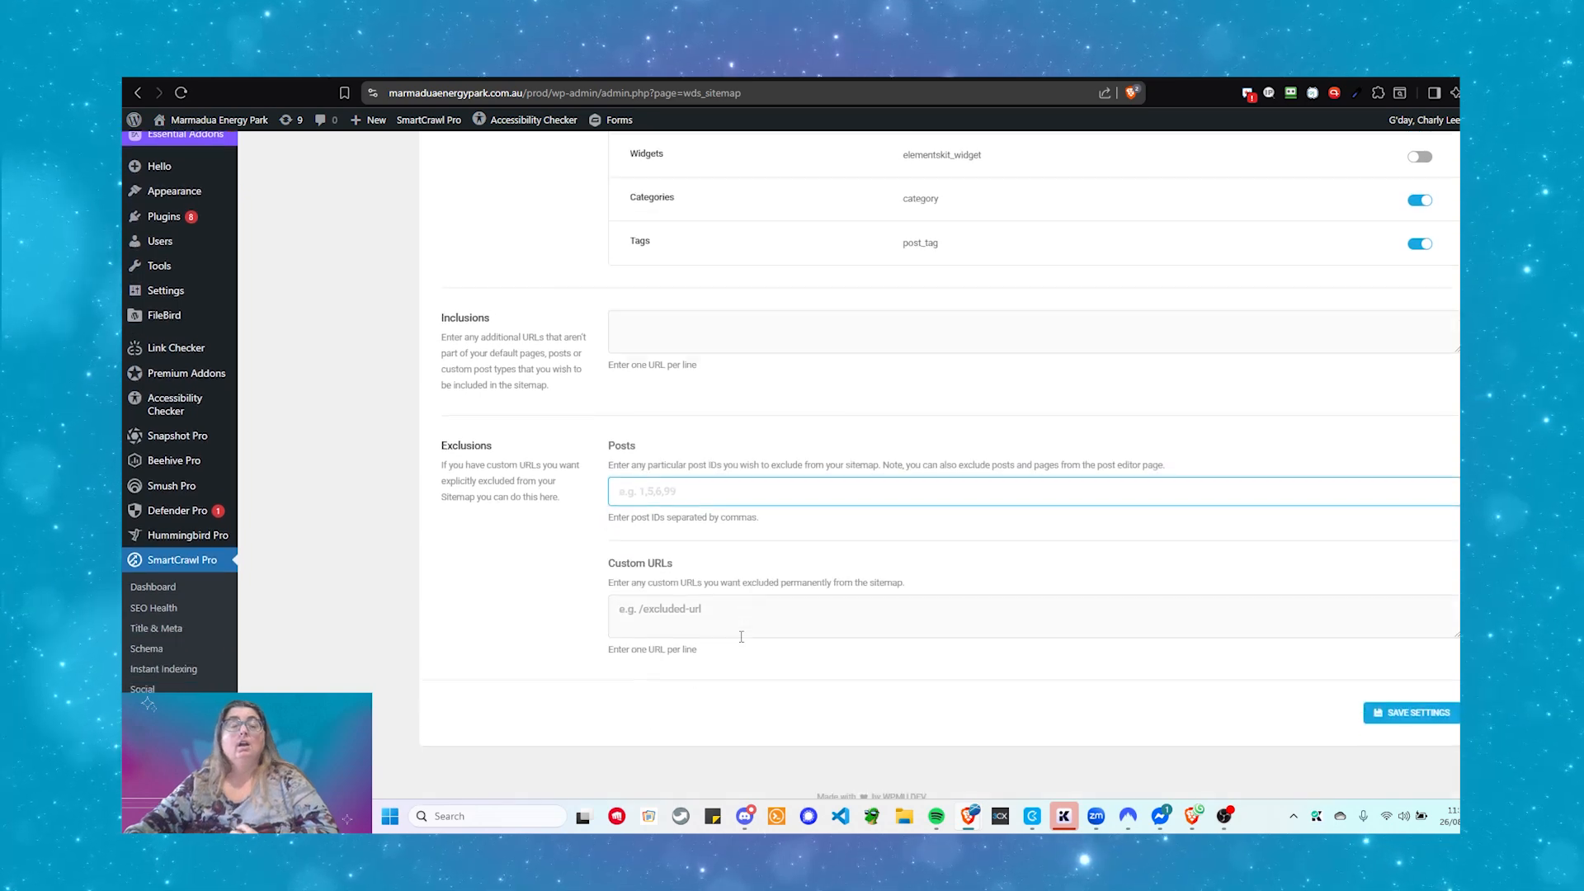
scroll(734, 656, "up", 3)
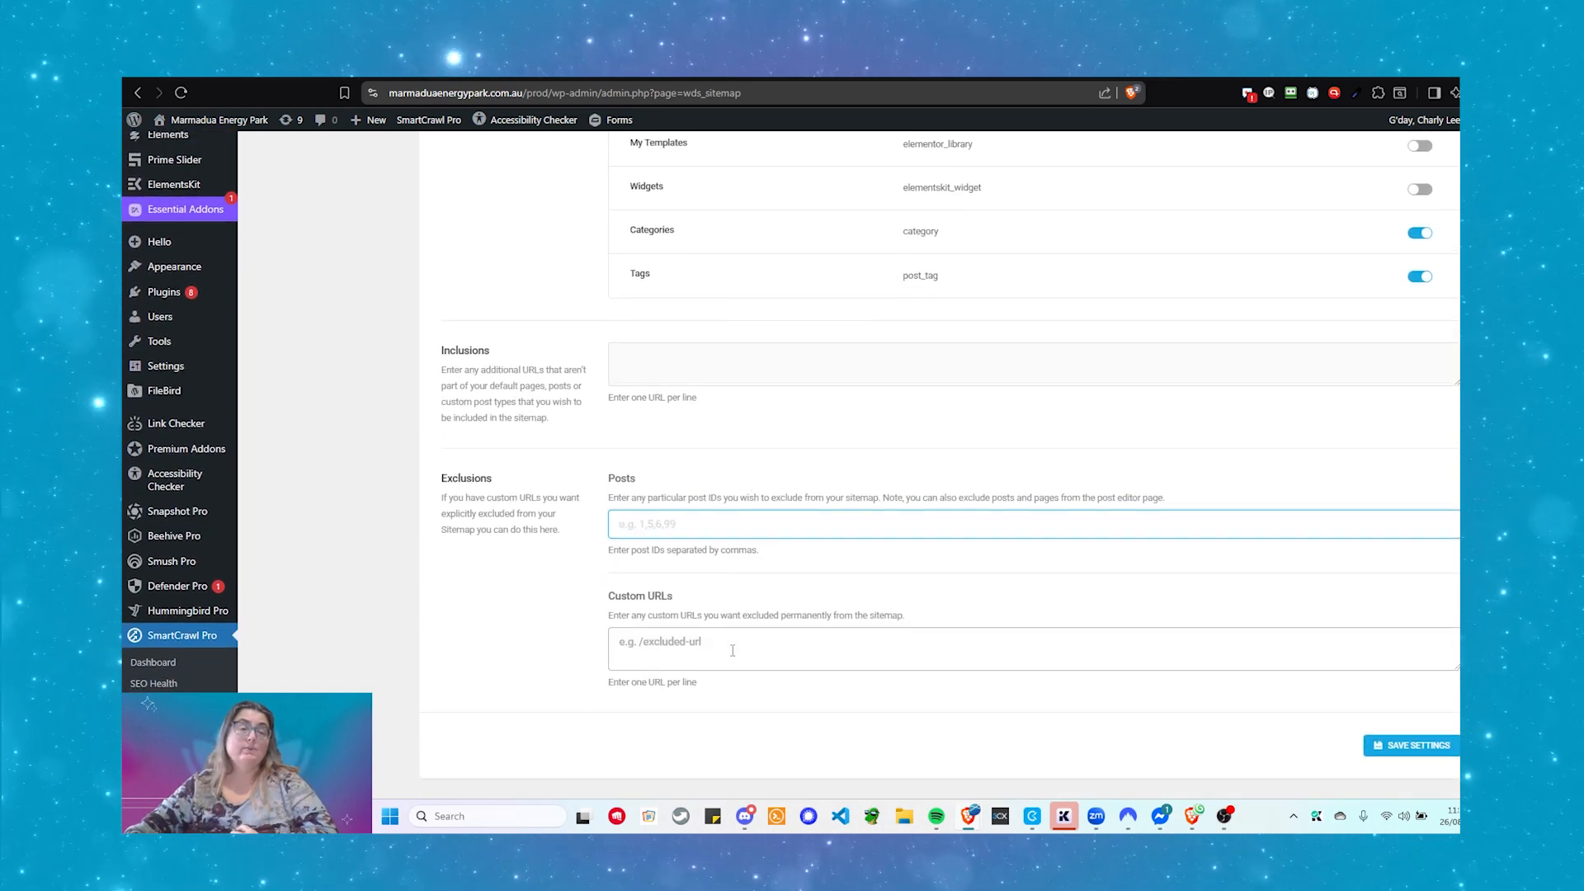
scroll(733, 655, "up", 2)
scroll(732, 652, "down", 4)
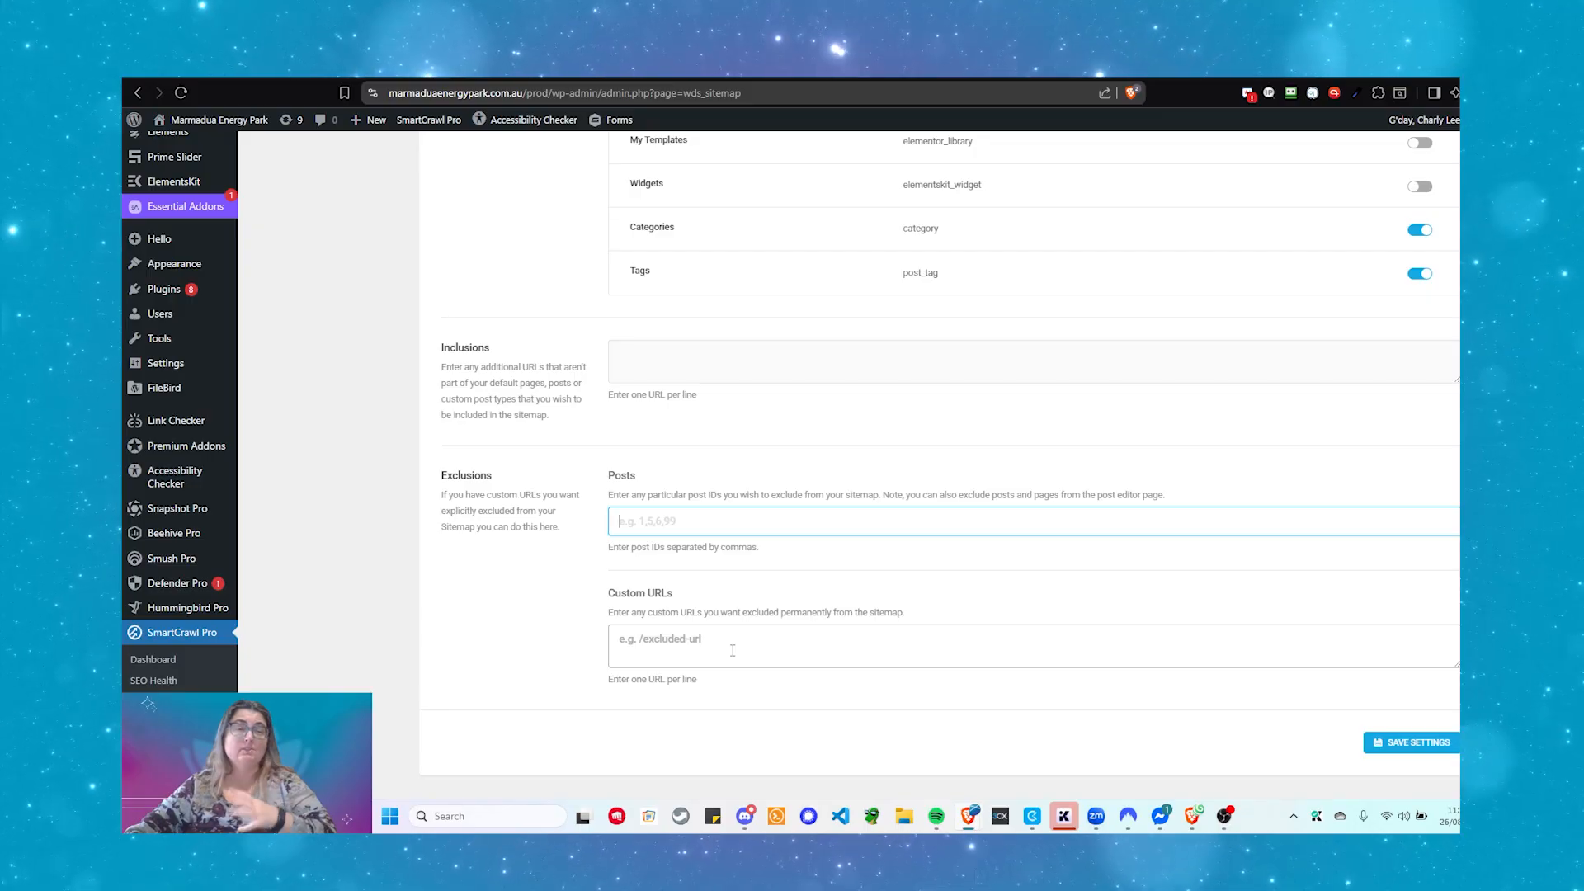
scroll(732, 651, "up", 5)
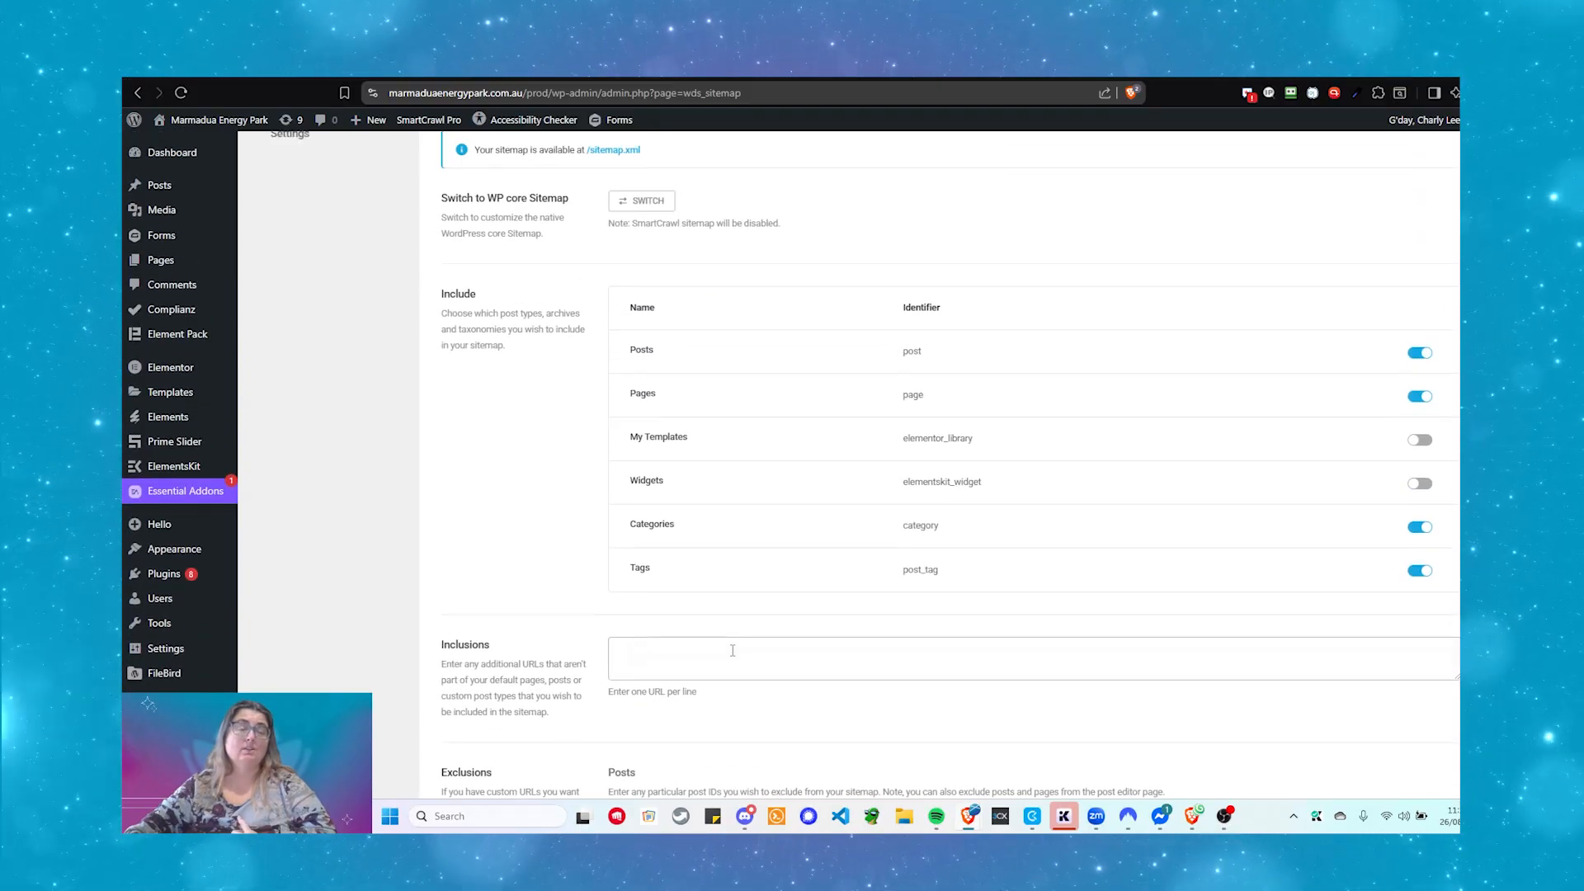
scroll(733, 650, "up", 1)
scroll(732, 650, "down", 5)
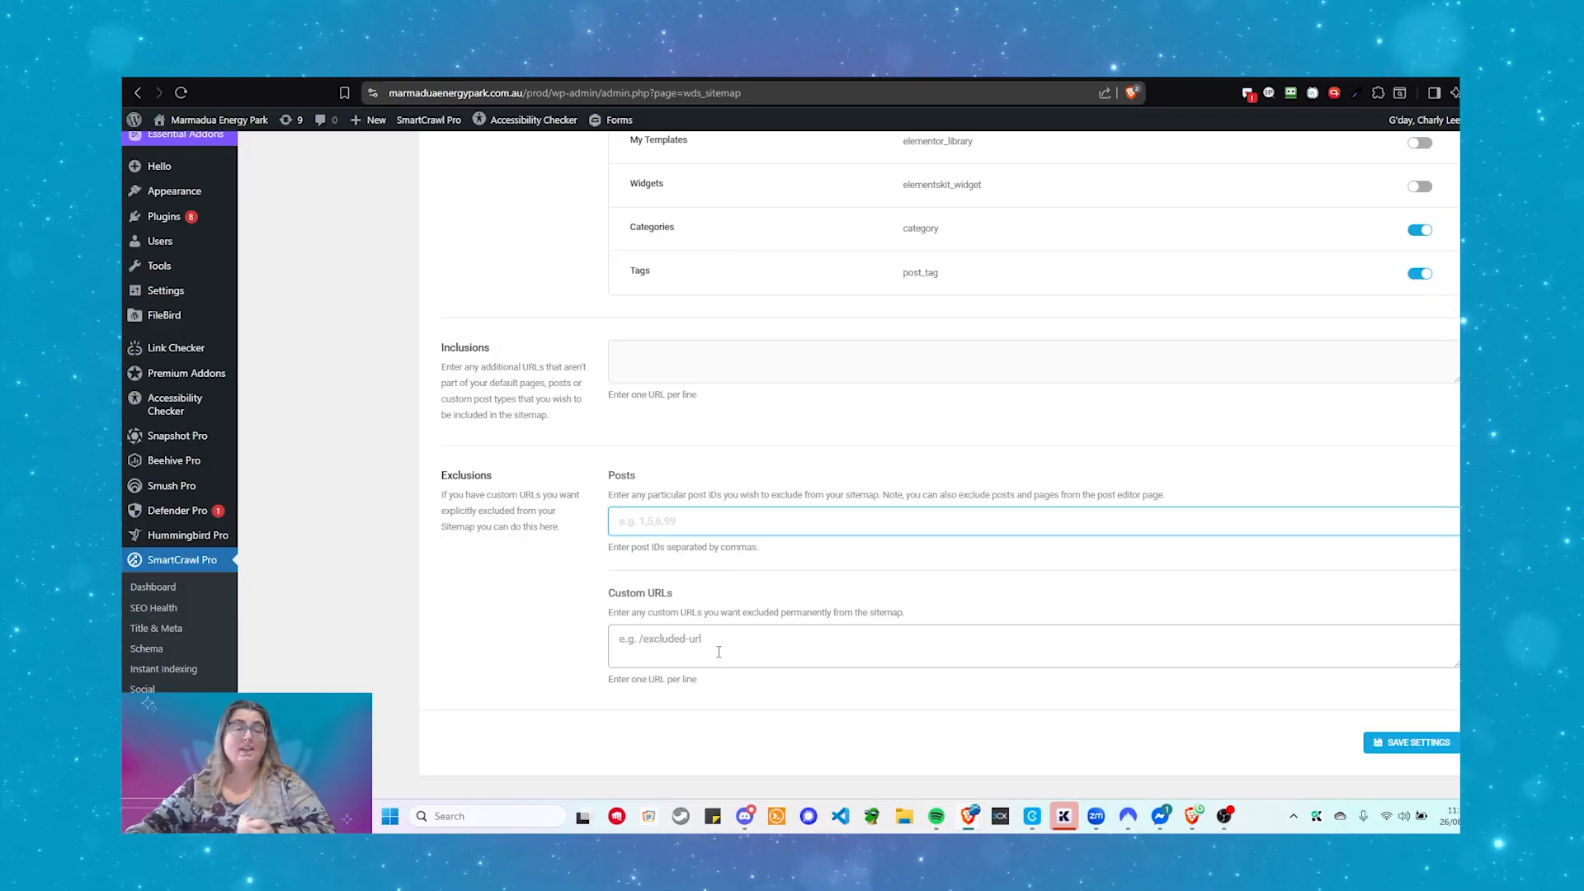
scroll(719, 652, "up", 1)
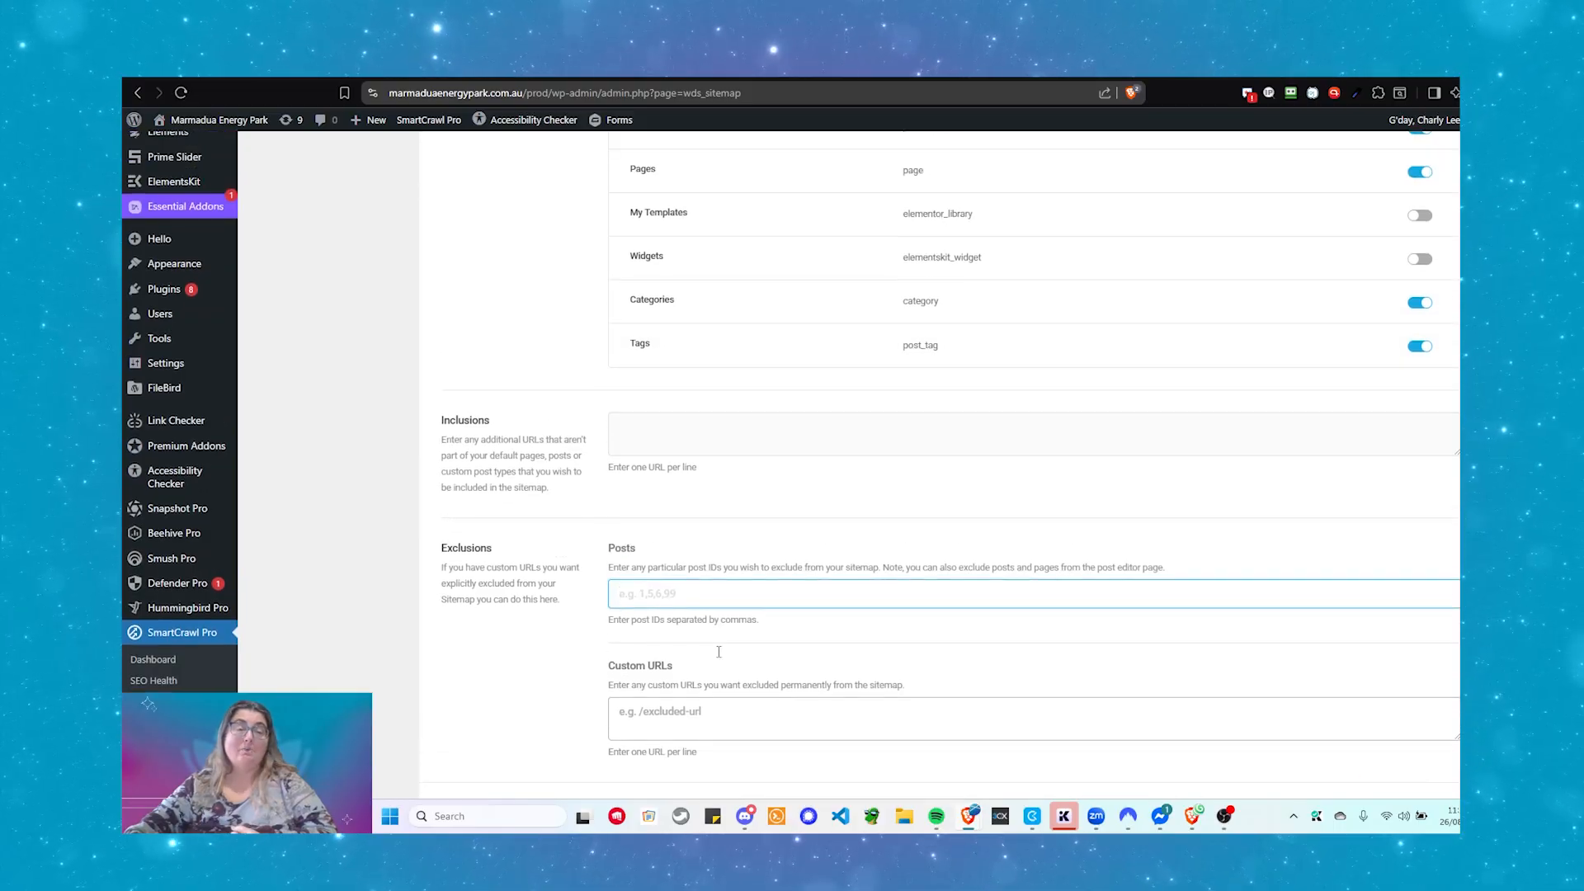
scroll(719, 658, "down", 1)
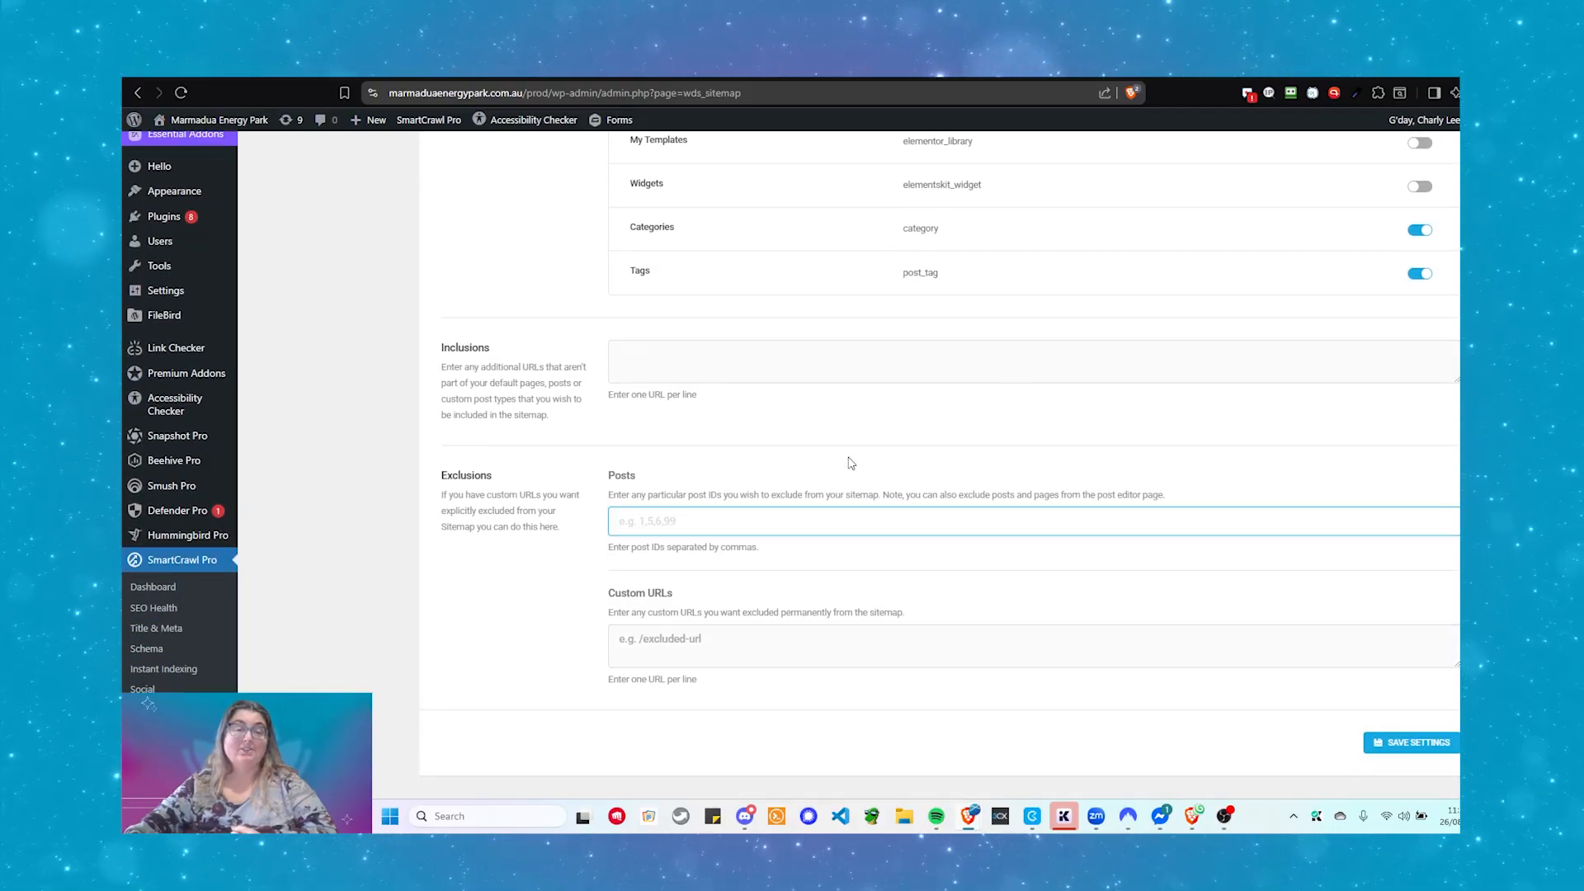
scroll(843, 469, "up", 7)
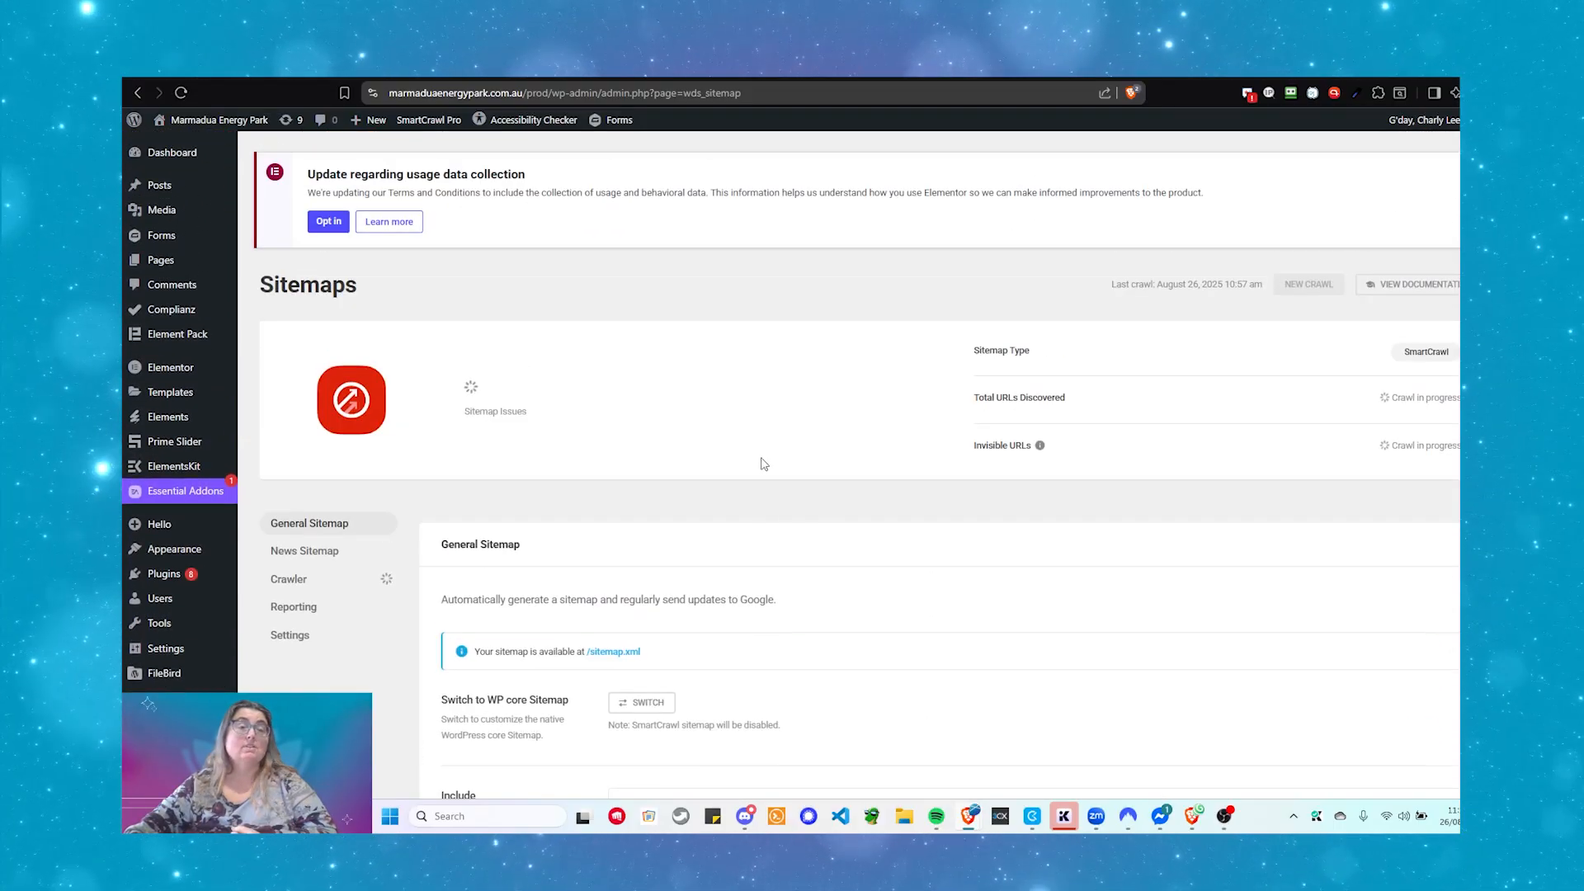
scroll(495, 544, "down", 4)
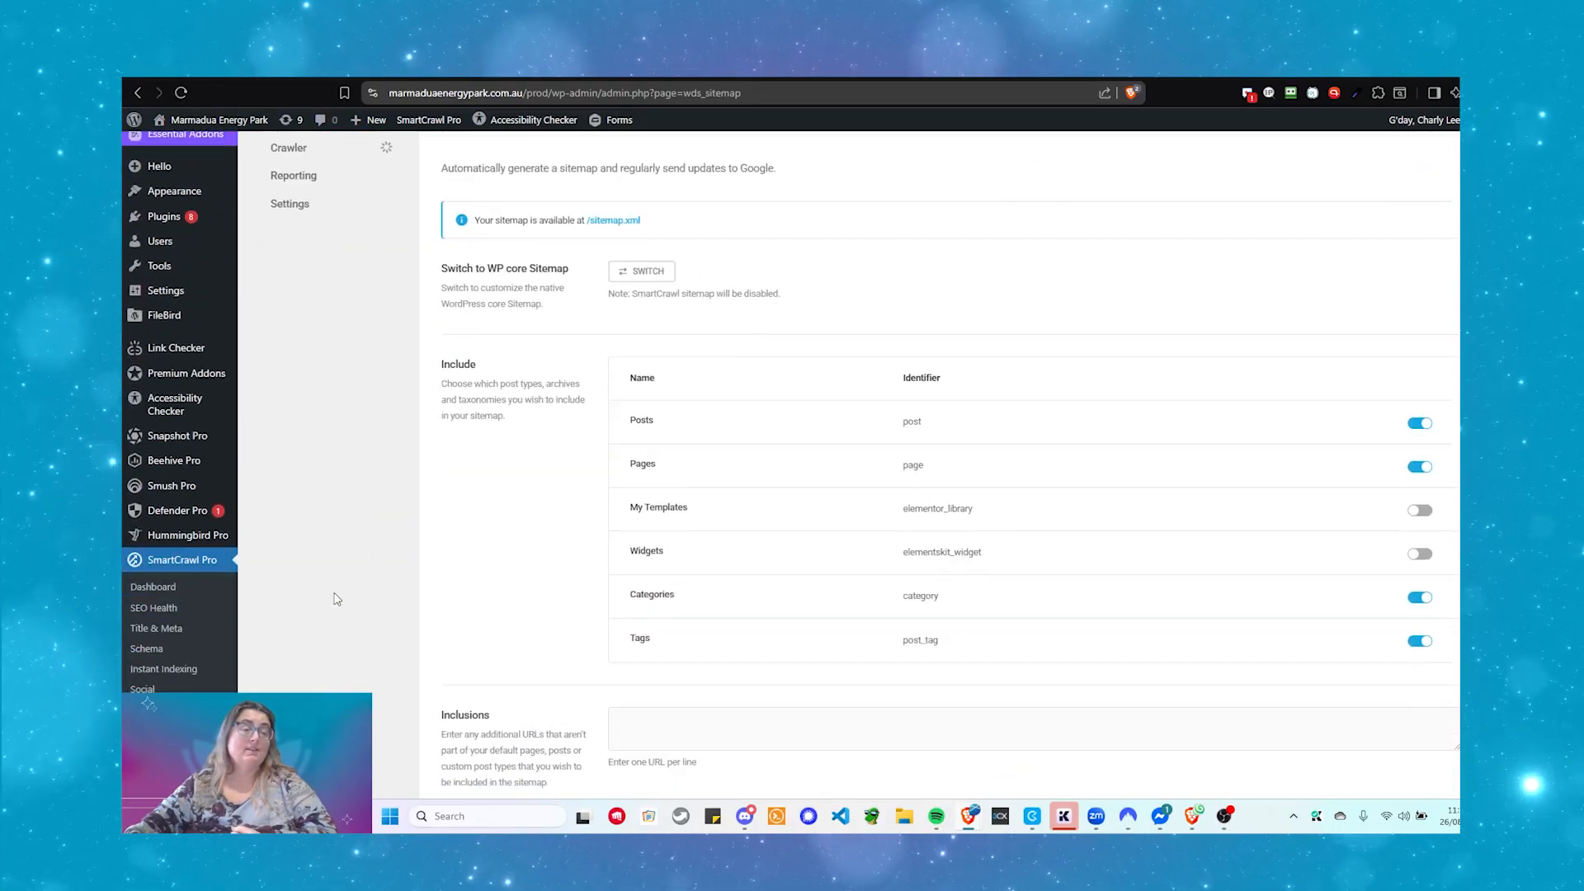
- Check the sitemap crawl on the SmartCrawl dashboard, then confirm the Bing sitemap shows Processing
left_click(126, 588)
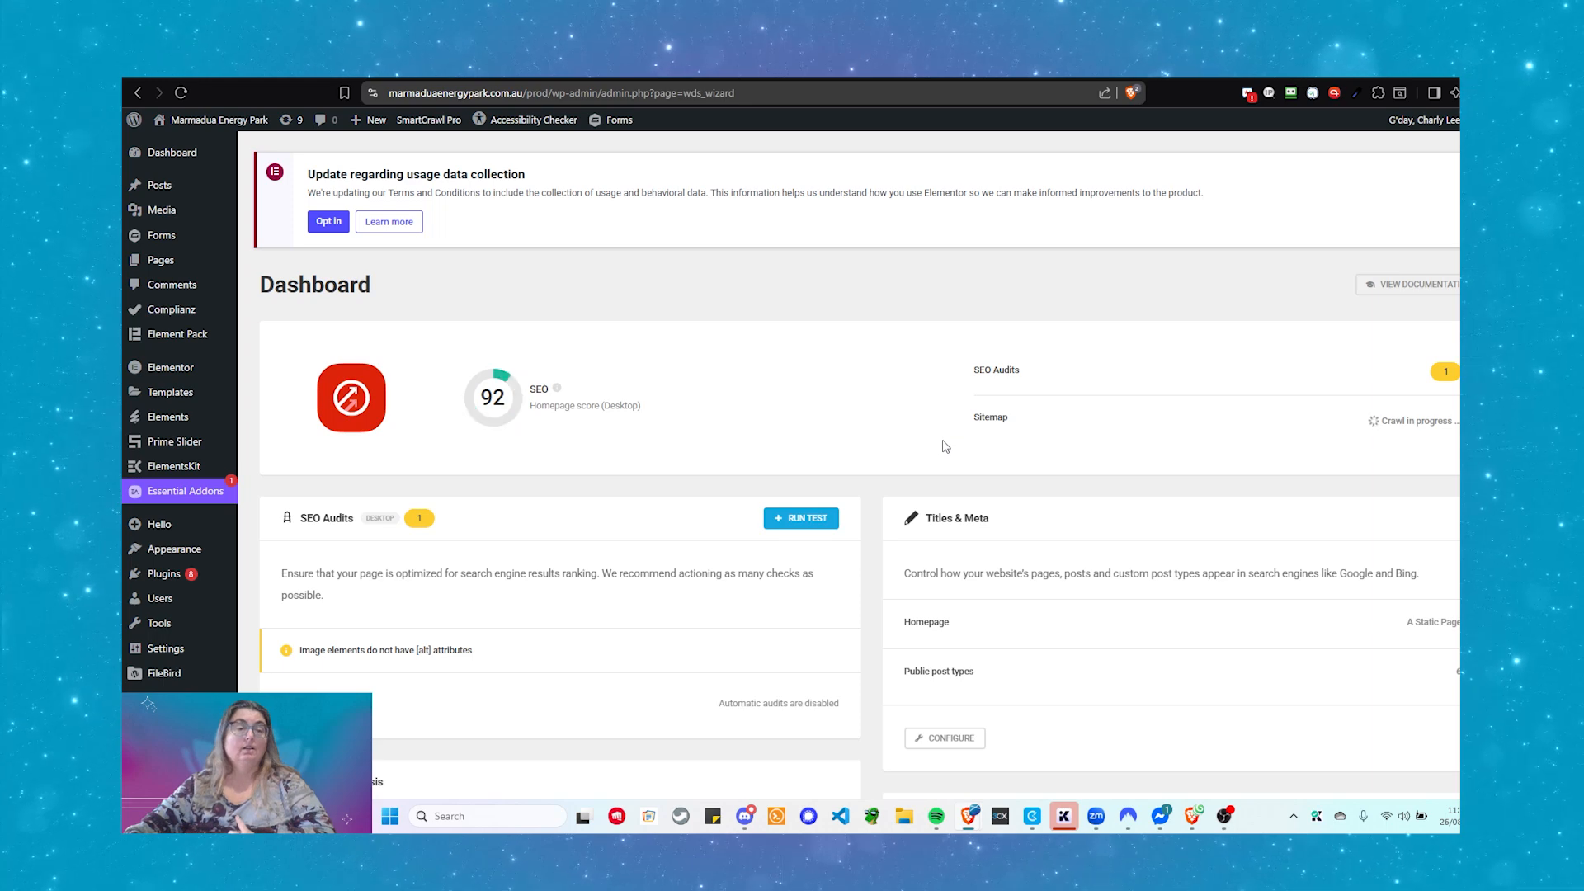
scroll(945, 446, "down", 5)
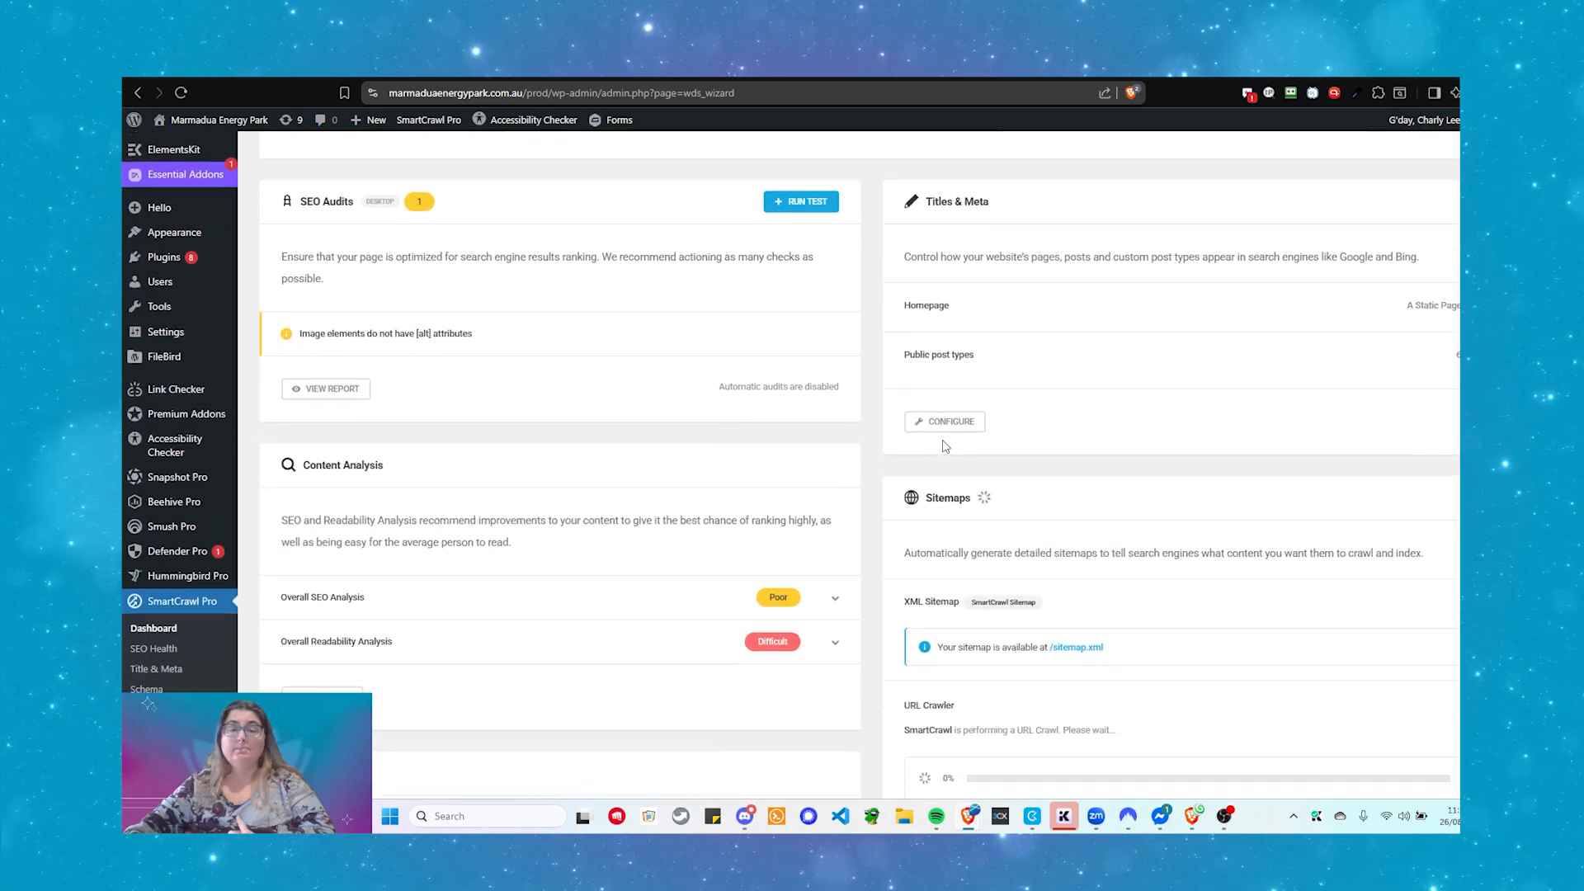
scroll(946, 447, "down", 1)
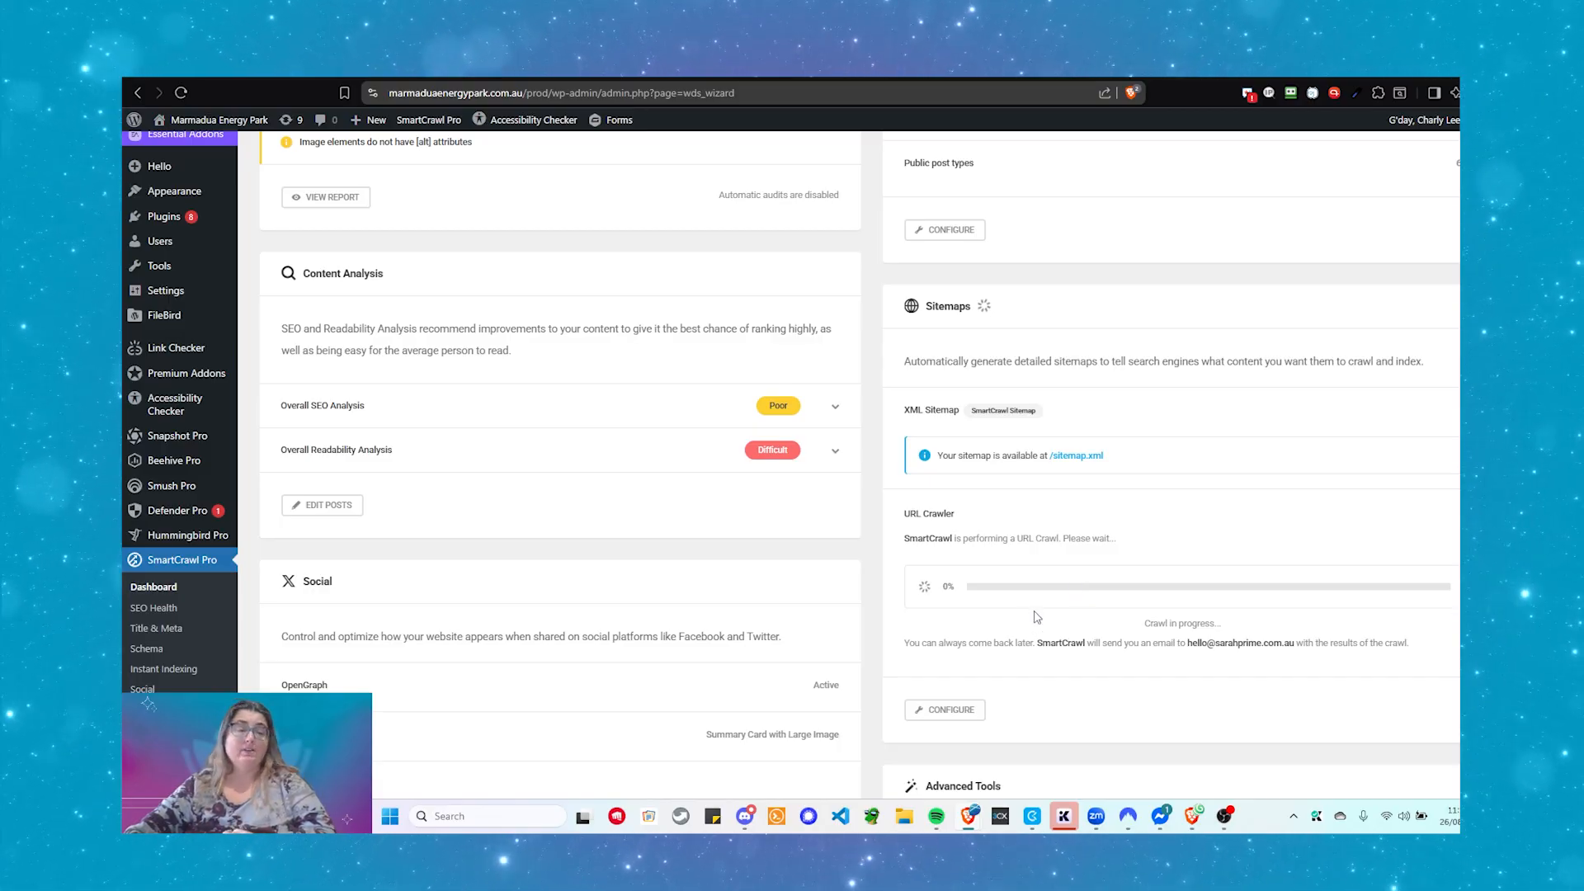
left_click(229, 66)
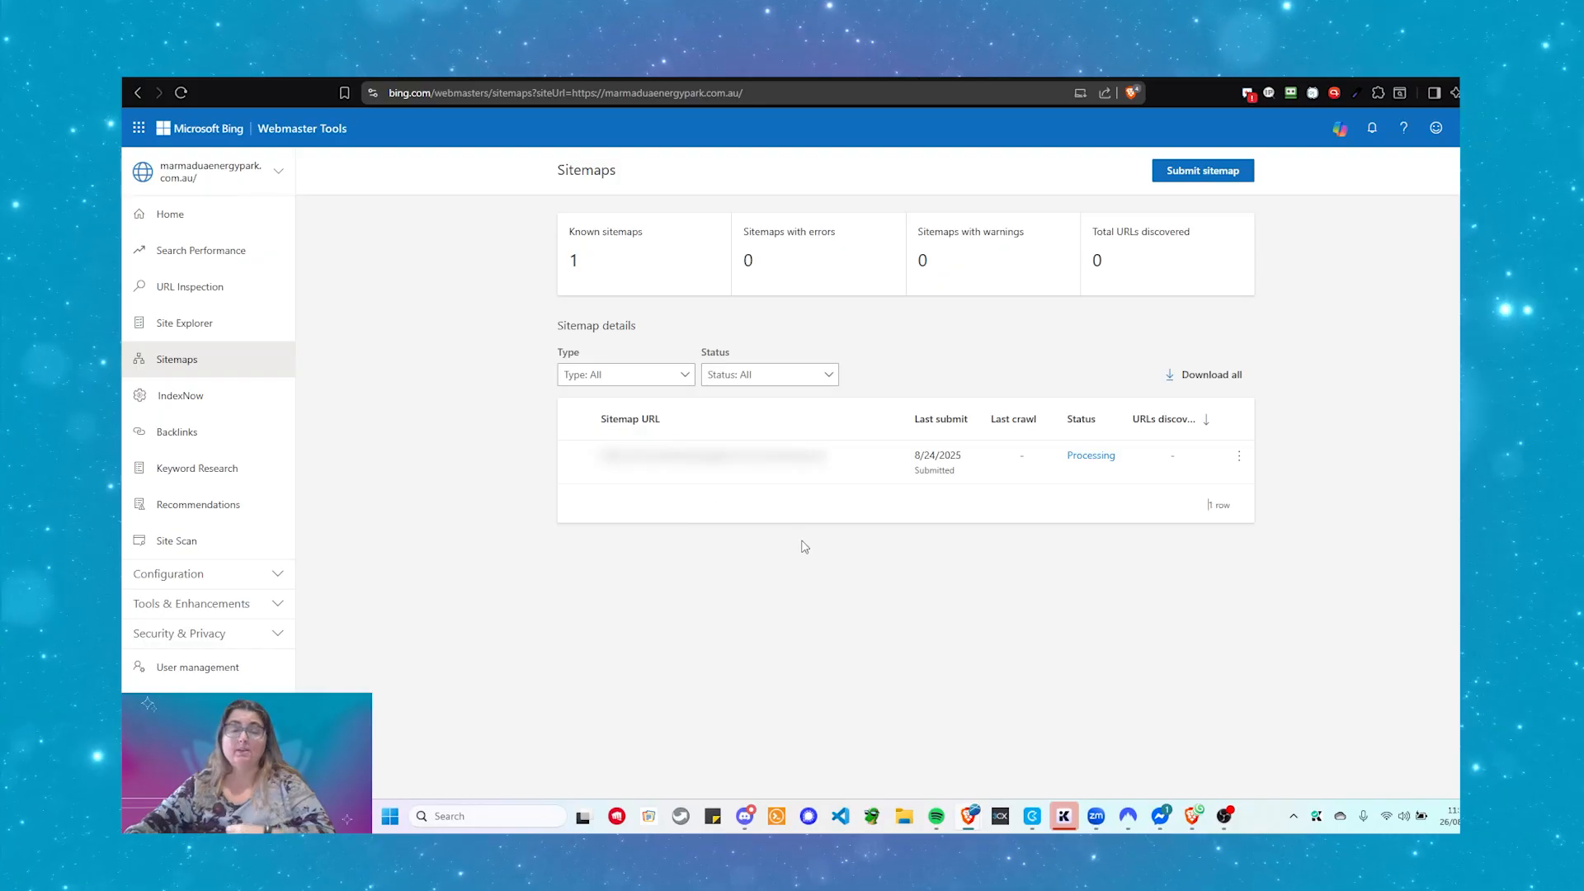